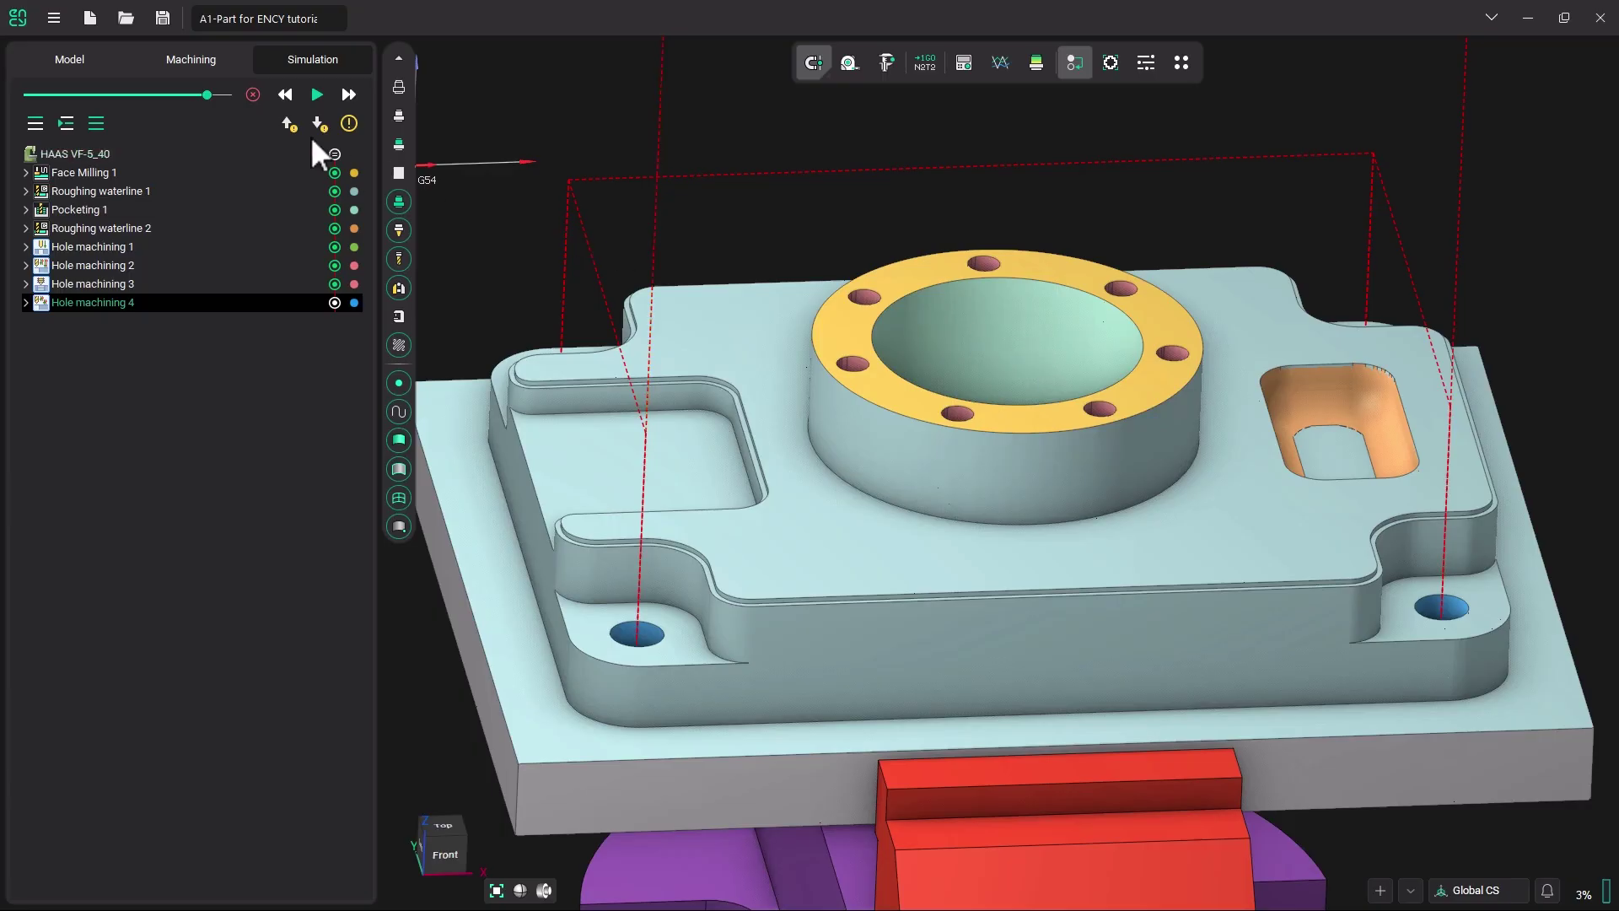
Append a 2D contouring operation, which defaults to the T#2 12mm Cylindrical mill.
{"action": "left_click", "coordinate": [201, 58]}
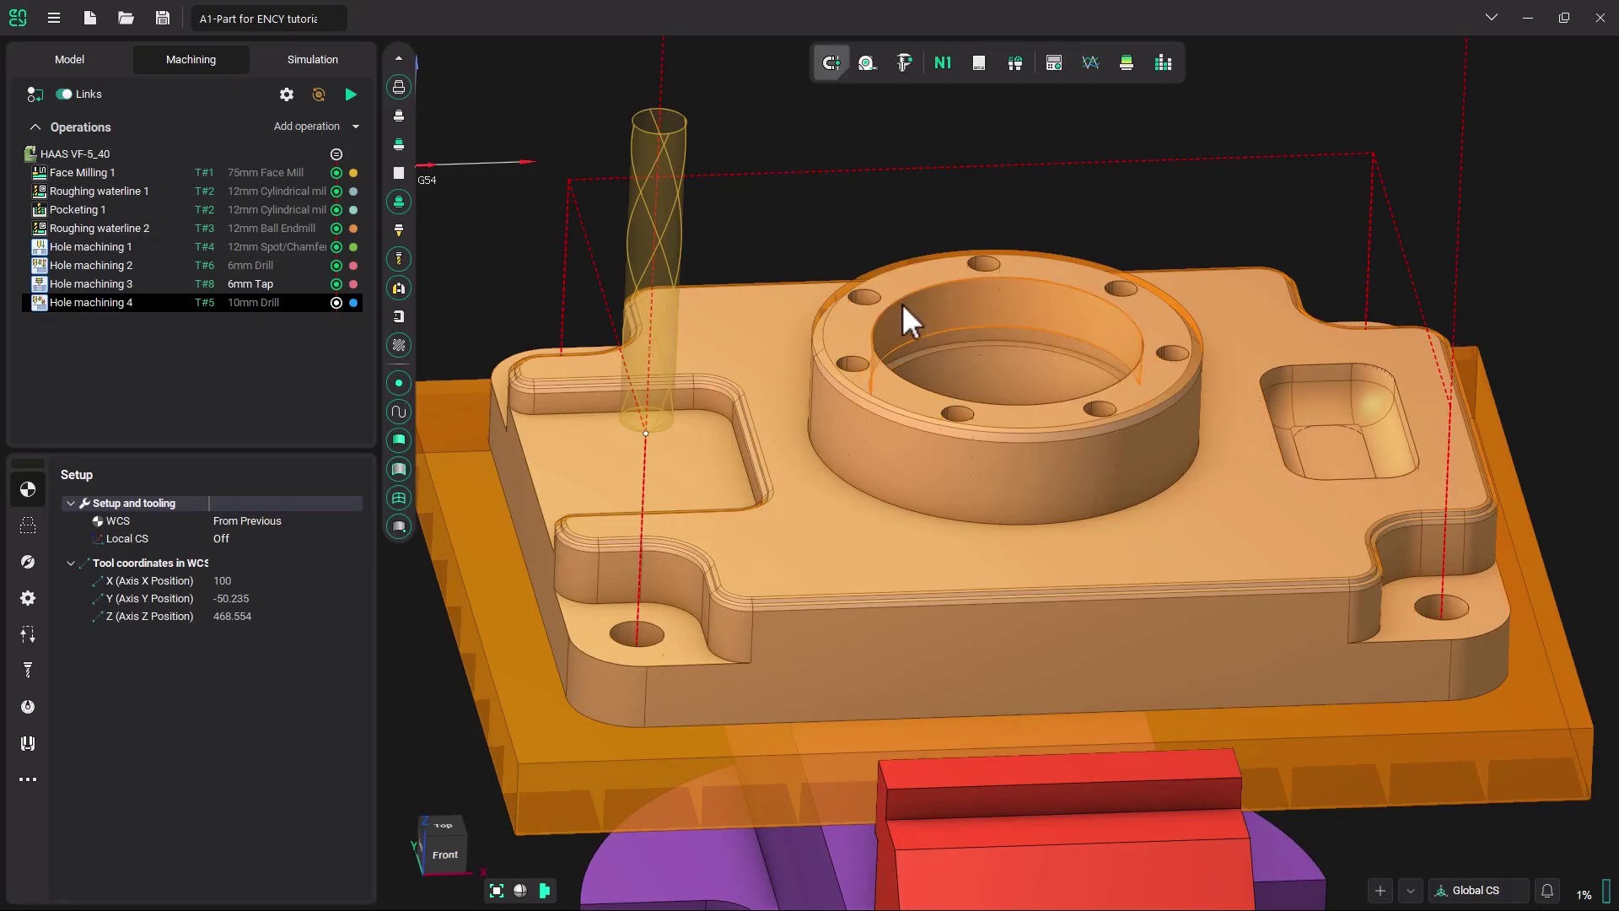
{"action": "left_click", "coordinate": [356, 125]}
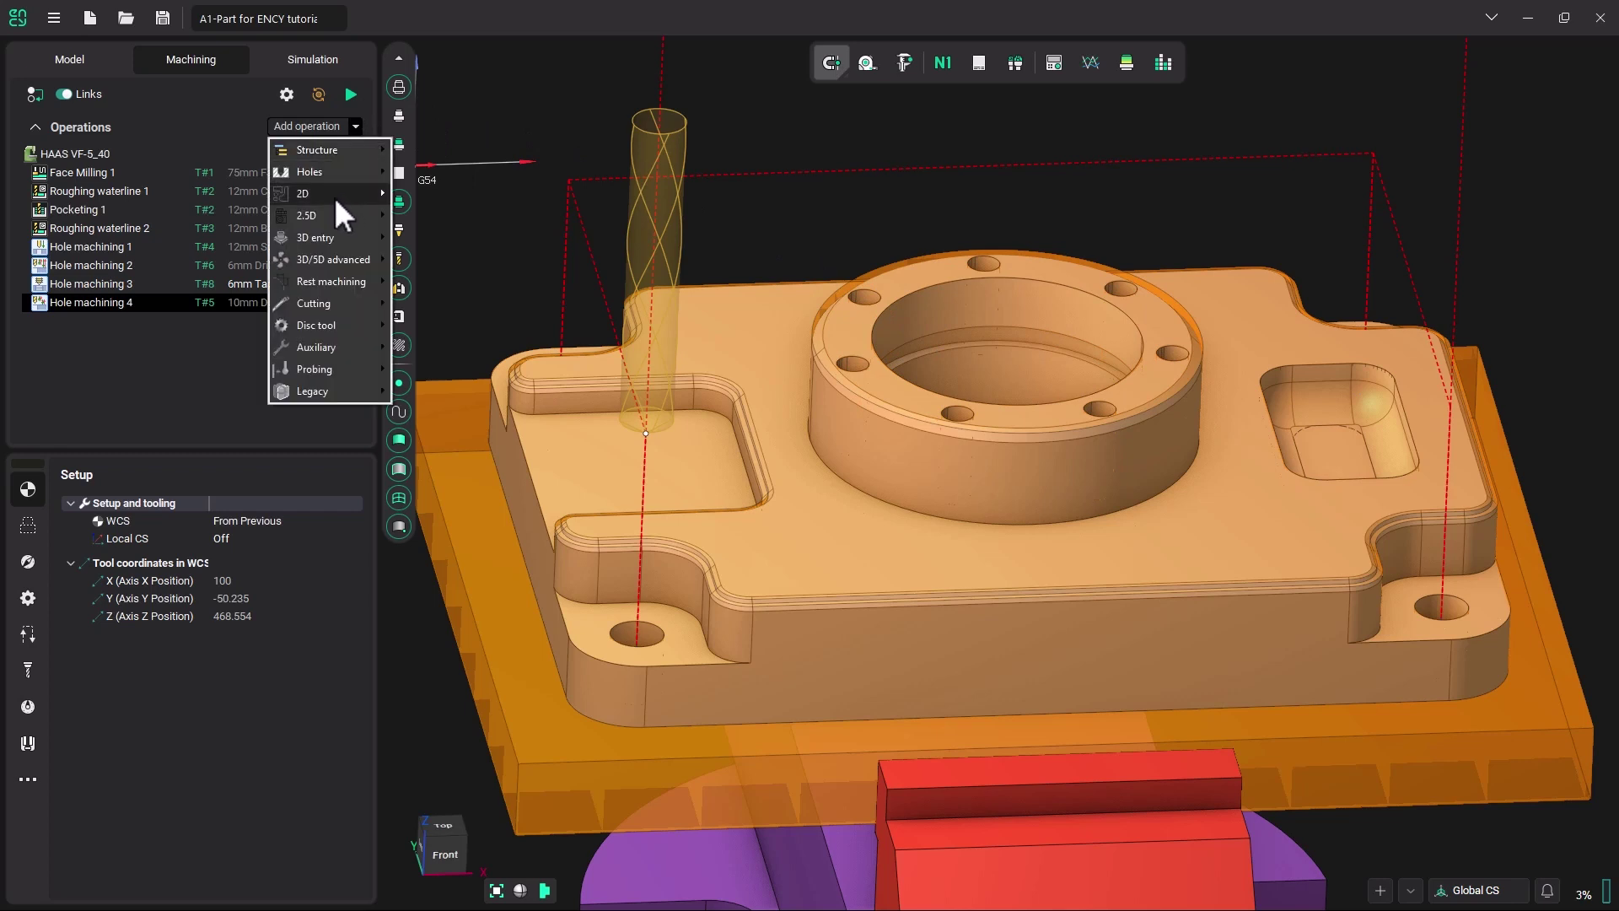
{"action": "mouse_move", "coordinate": [334, 195]}
{"action": "left_click", "coordinate": [454, 238]}
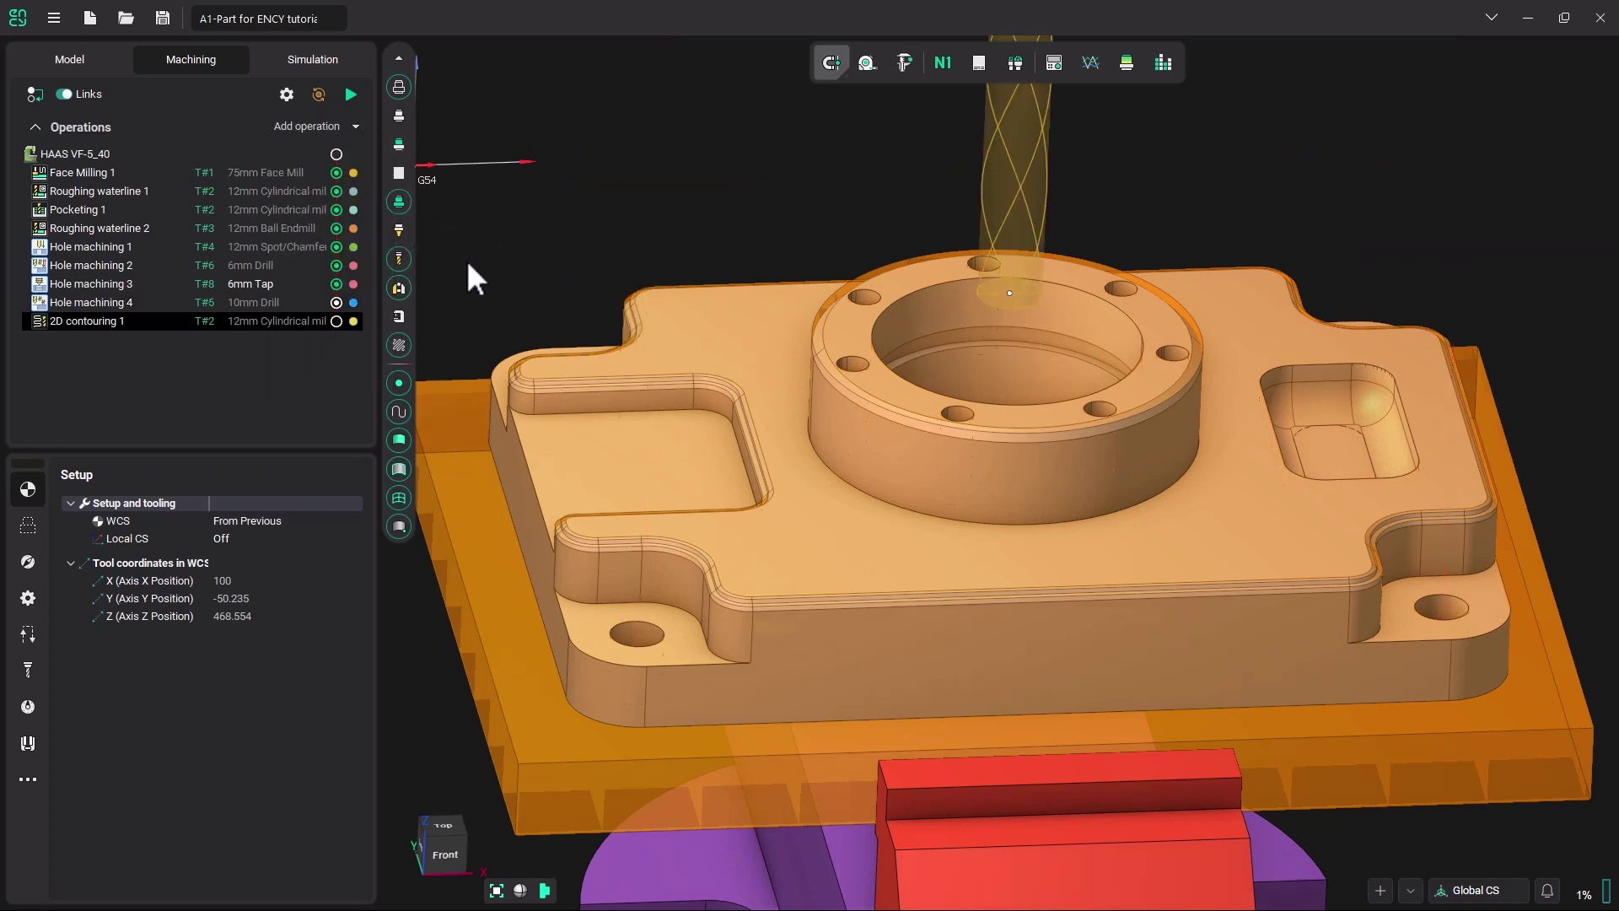
Replace the tool of 2D contouring 1 with the Tutorial library's 40mm x 4mm Keyseat.
{"action": "double_click", "coordinate": [79, 320]}
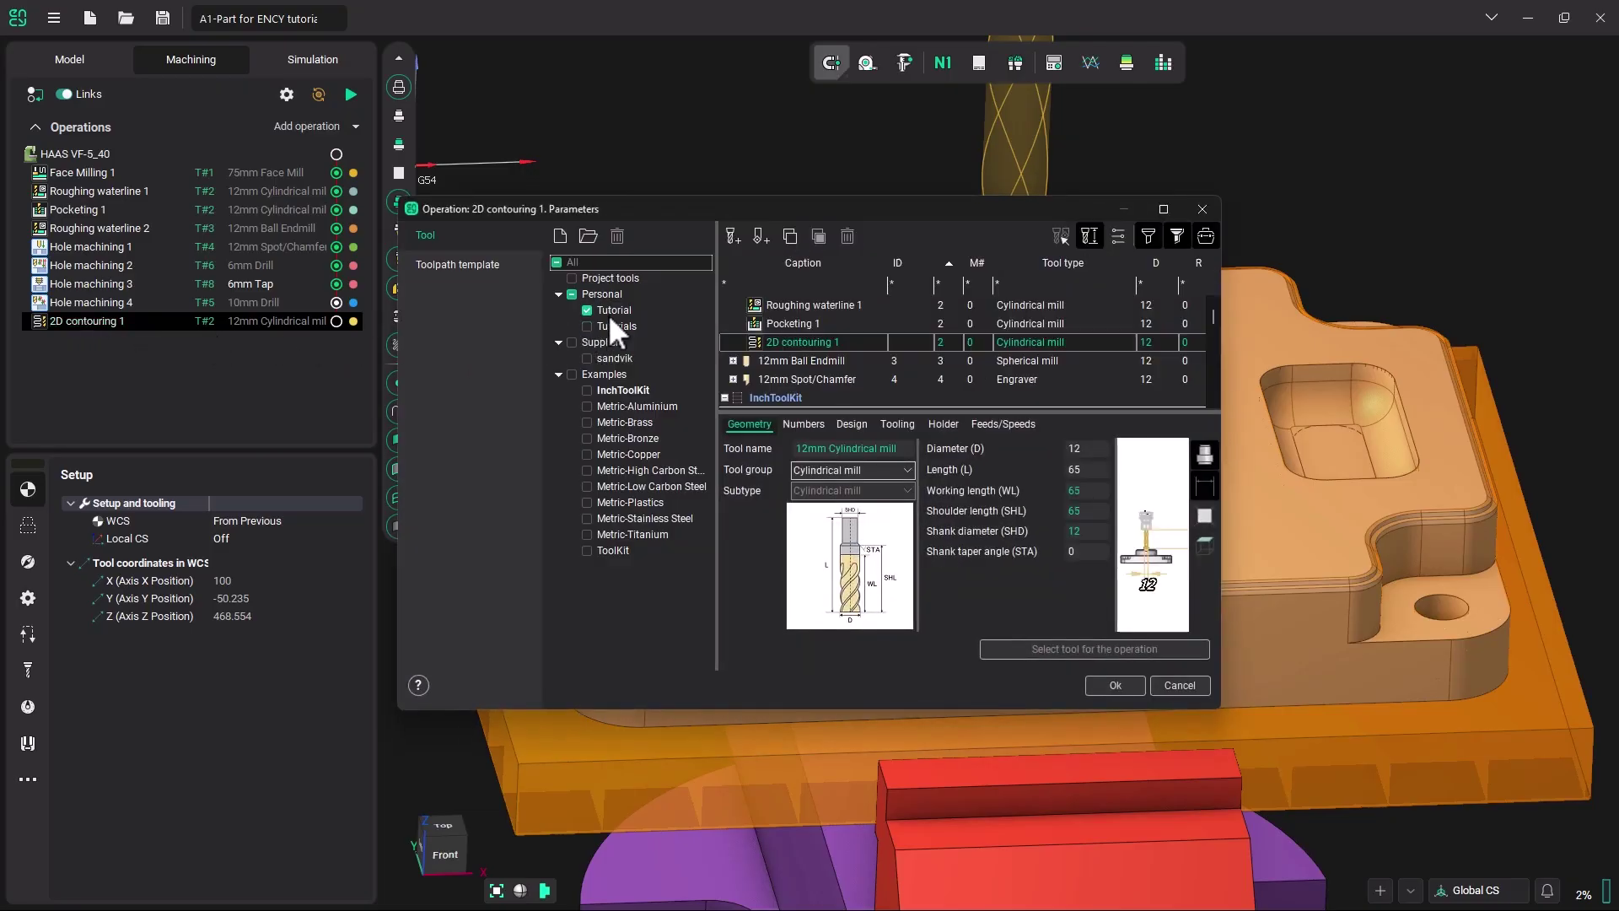
{"action": "left_click", "coordinate": [608, 310]}
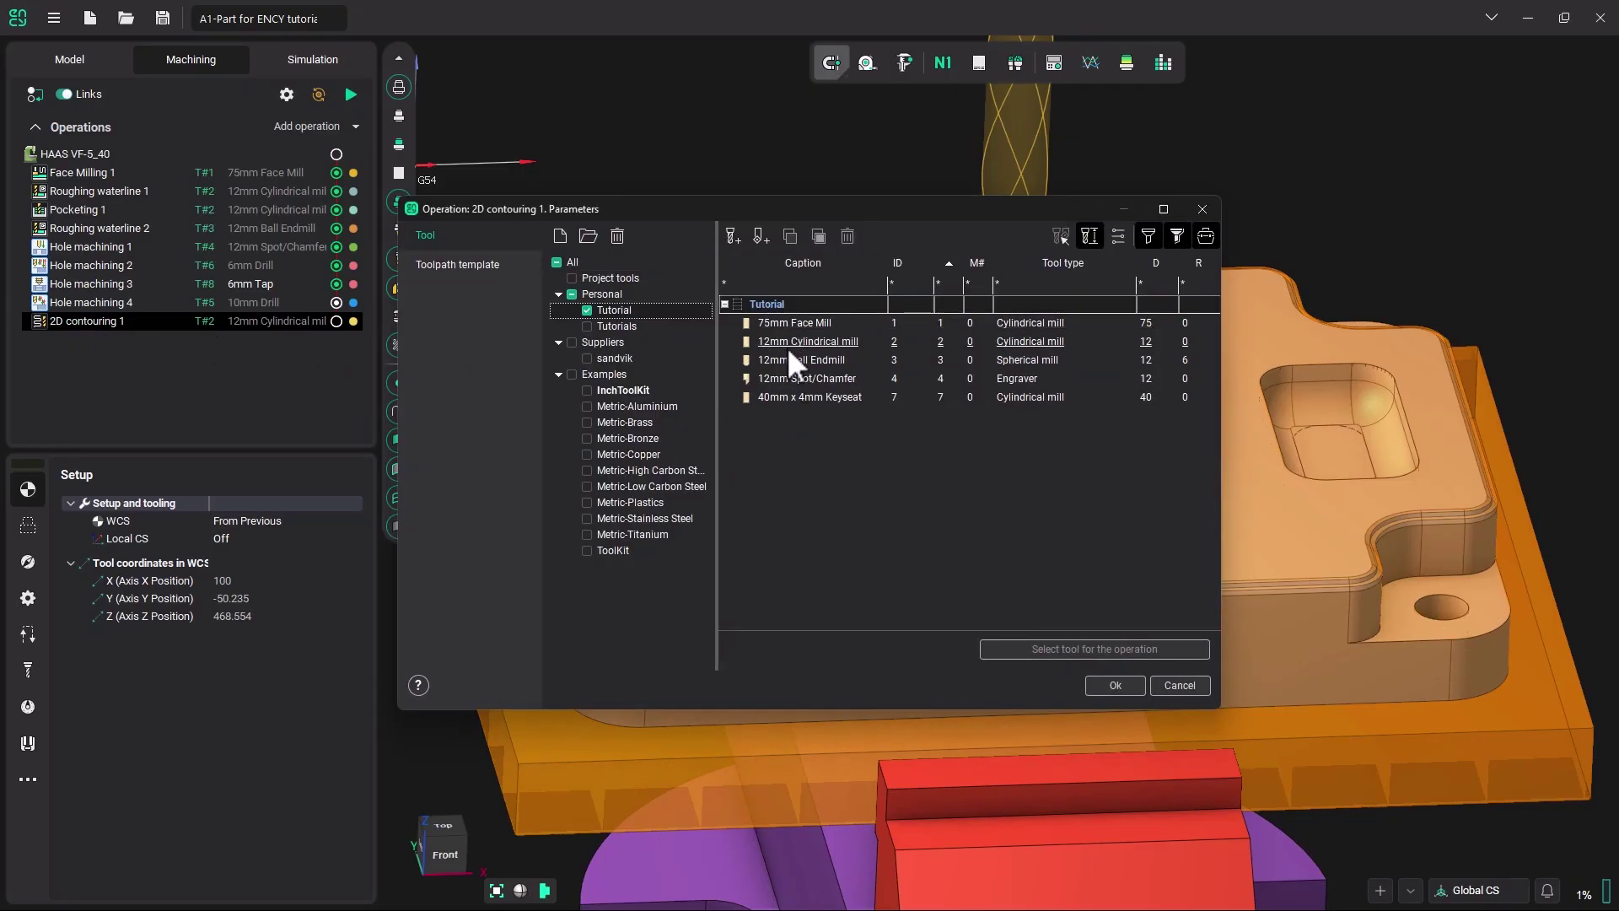
{"action": "left_click", "coordinate": [790, 396]}
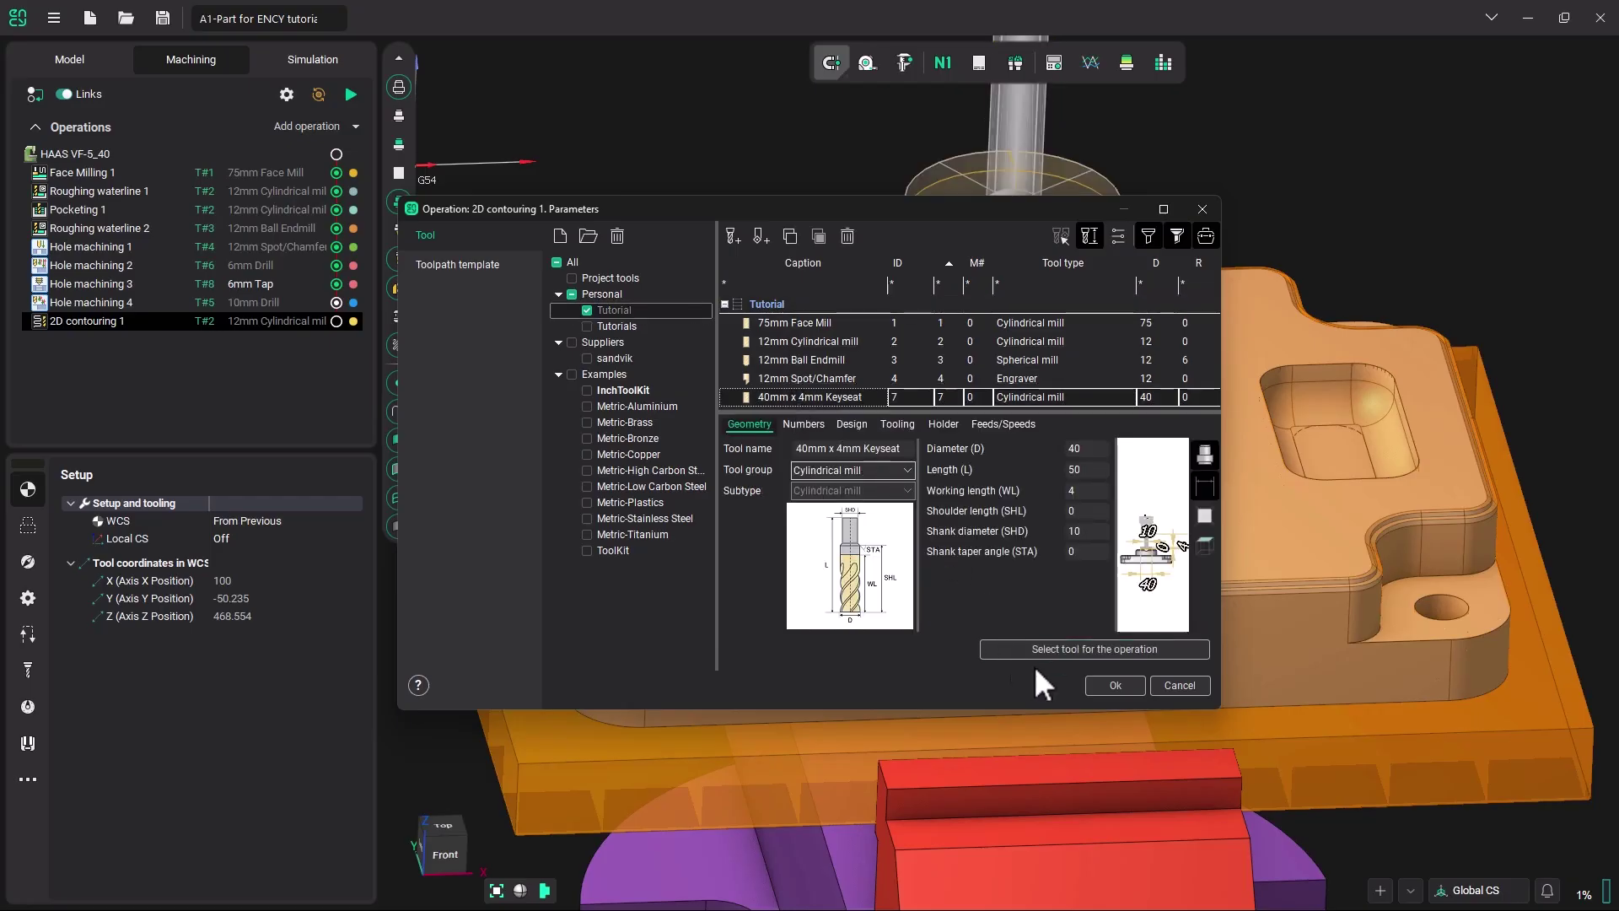
{"action": "left_click", "coordinate": [1073, 650]}
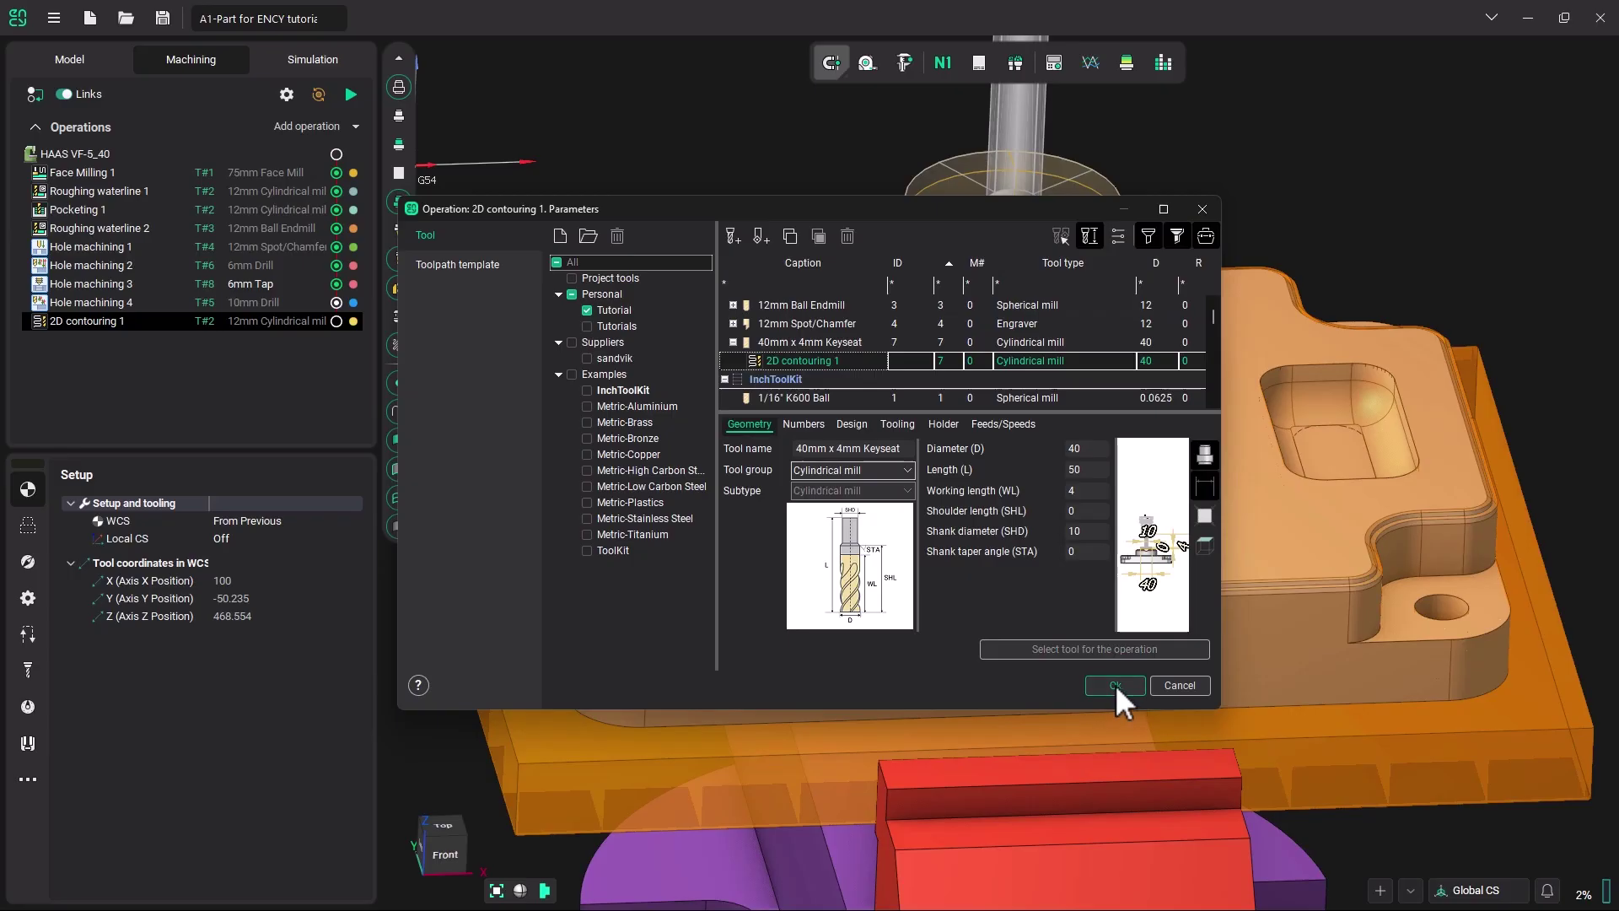
{"action": "left_click", "coordinate": [1115, 684]}
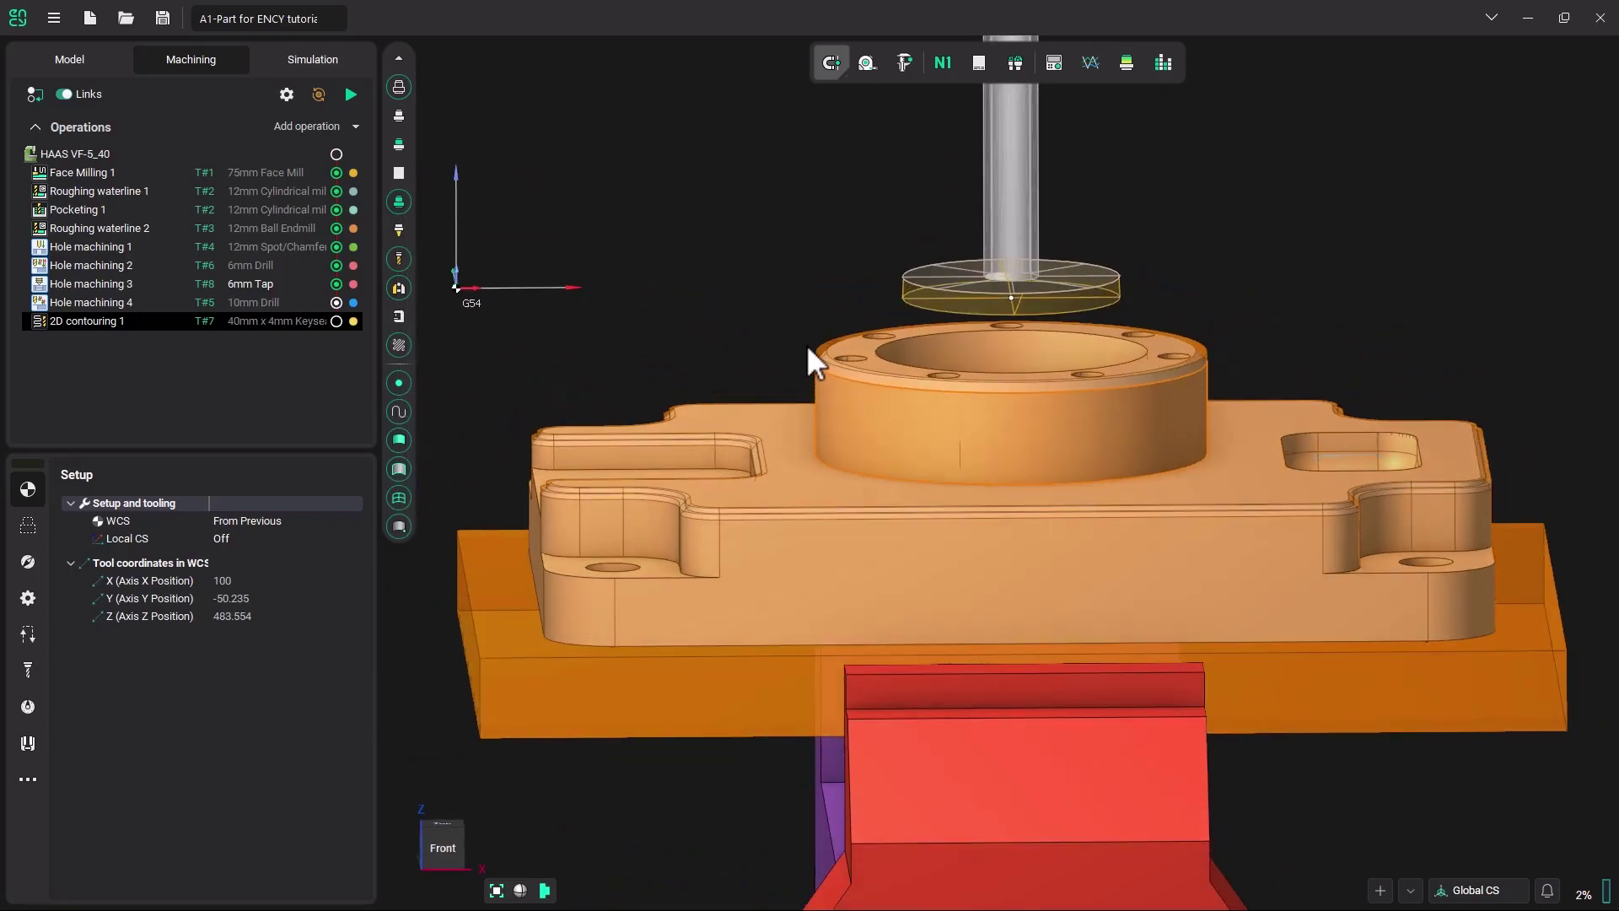
In Job assignment, chain the bore's circular groove edge and add it as the Curve.
{"action": "middle_click_drag", "start_coordinate": [806, 345], "coordinate": [801, 384]}
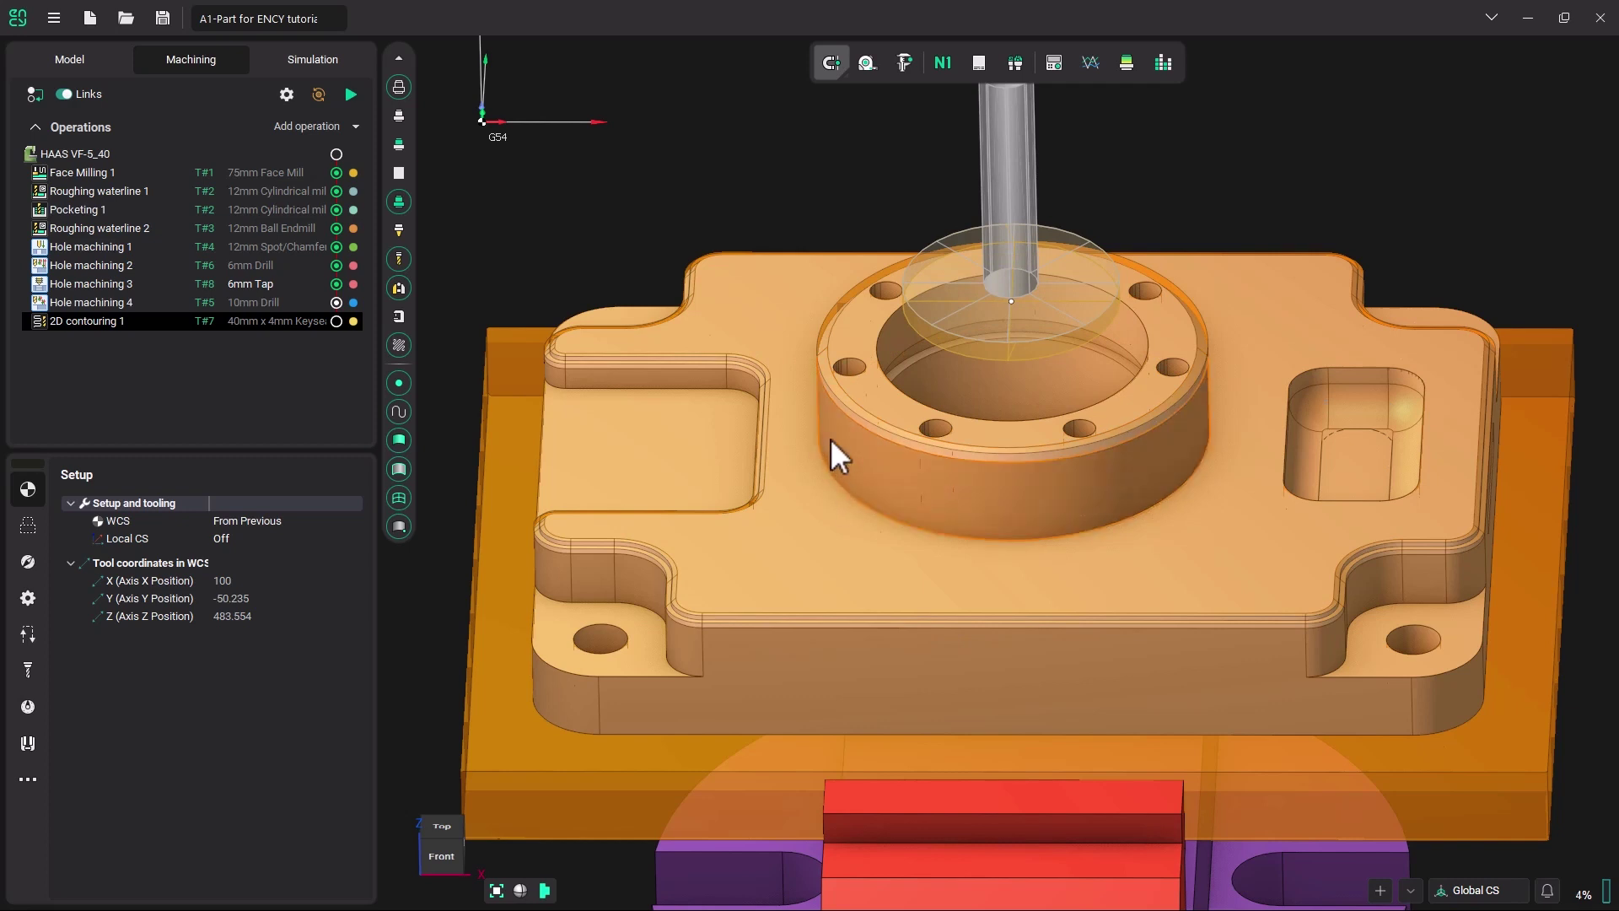
{"action": "left_click", "coordinate": [36, 528]}
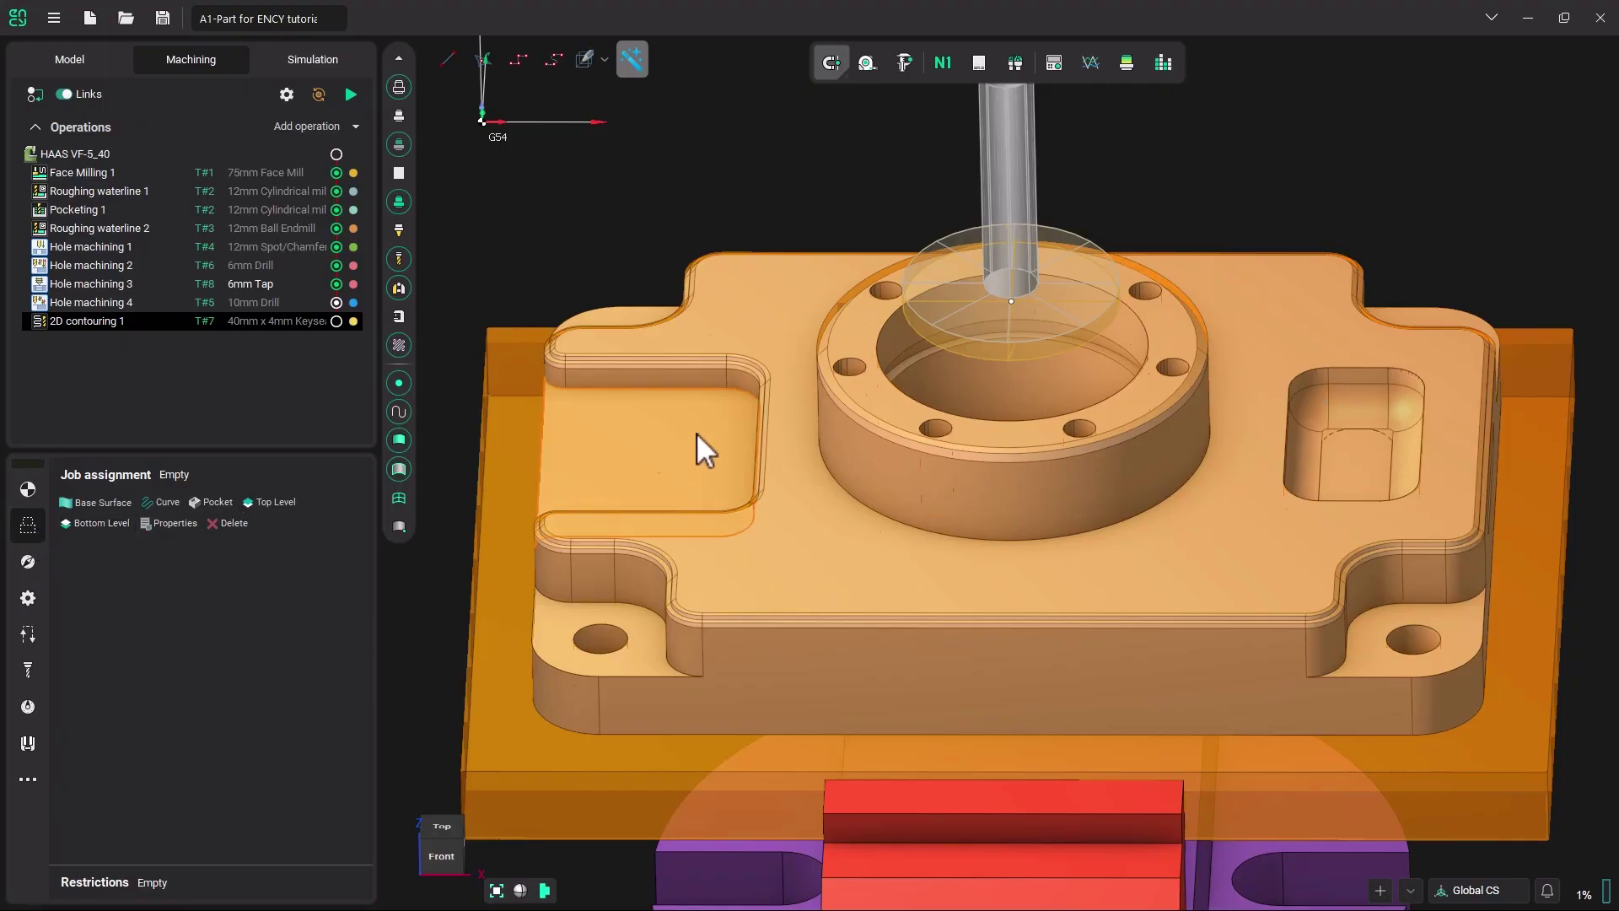
{"action": "scroll", "coordinate": [903, 357], "scroll_direction": "up", "scroll_amount": 5}
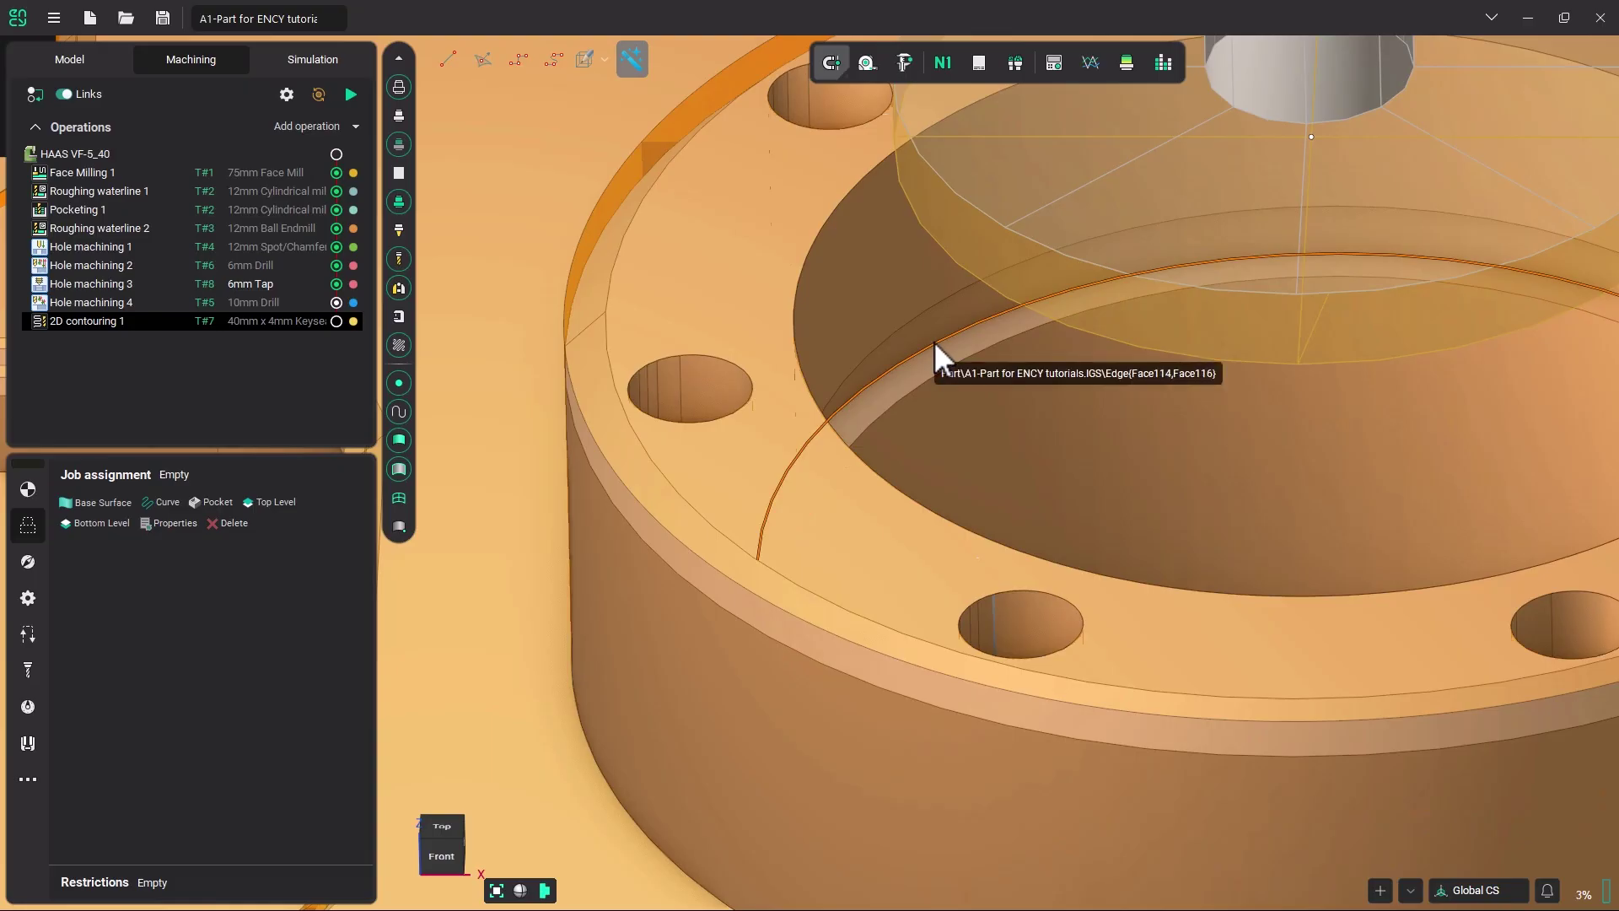
{"action": "left_click", "coordinate": [935, 343]}
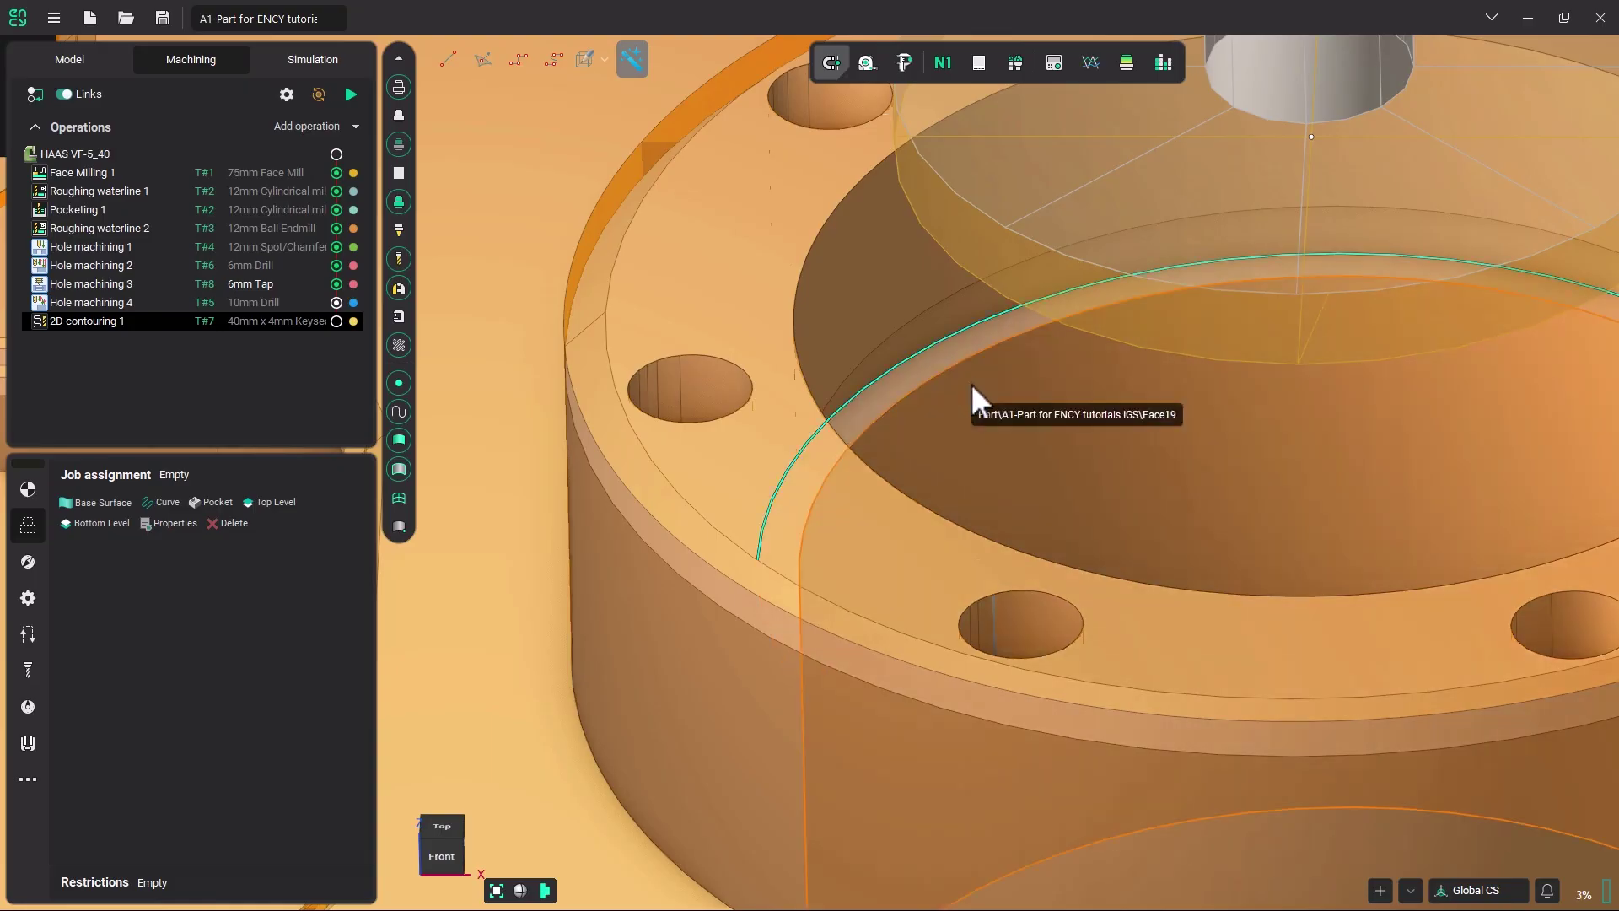
{"action": "middle_click_drag", "start_coordinate": [970, 383], "coordinate": [929, 421]}
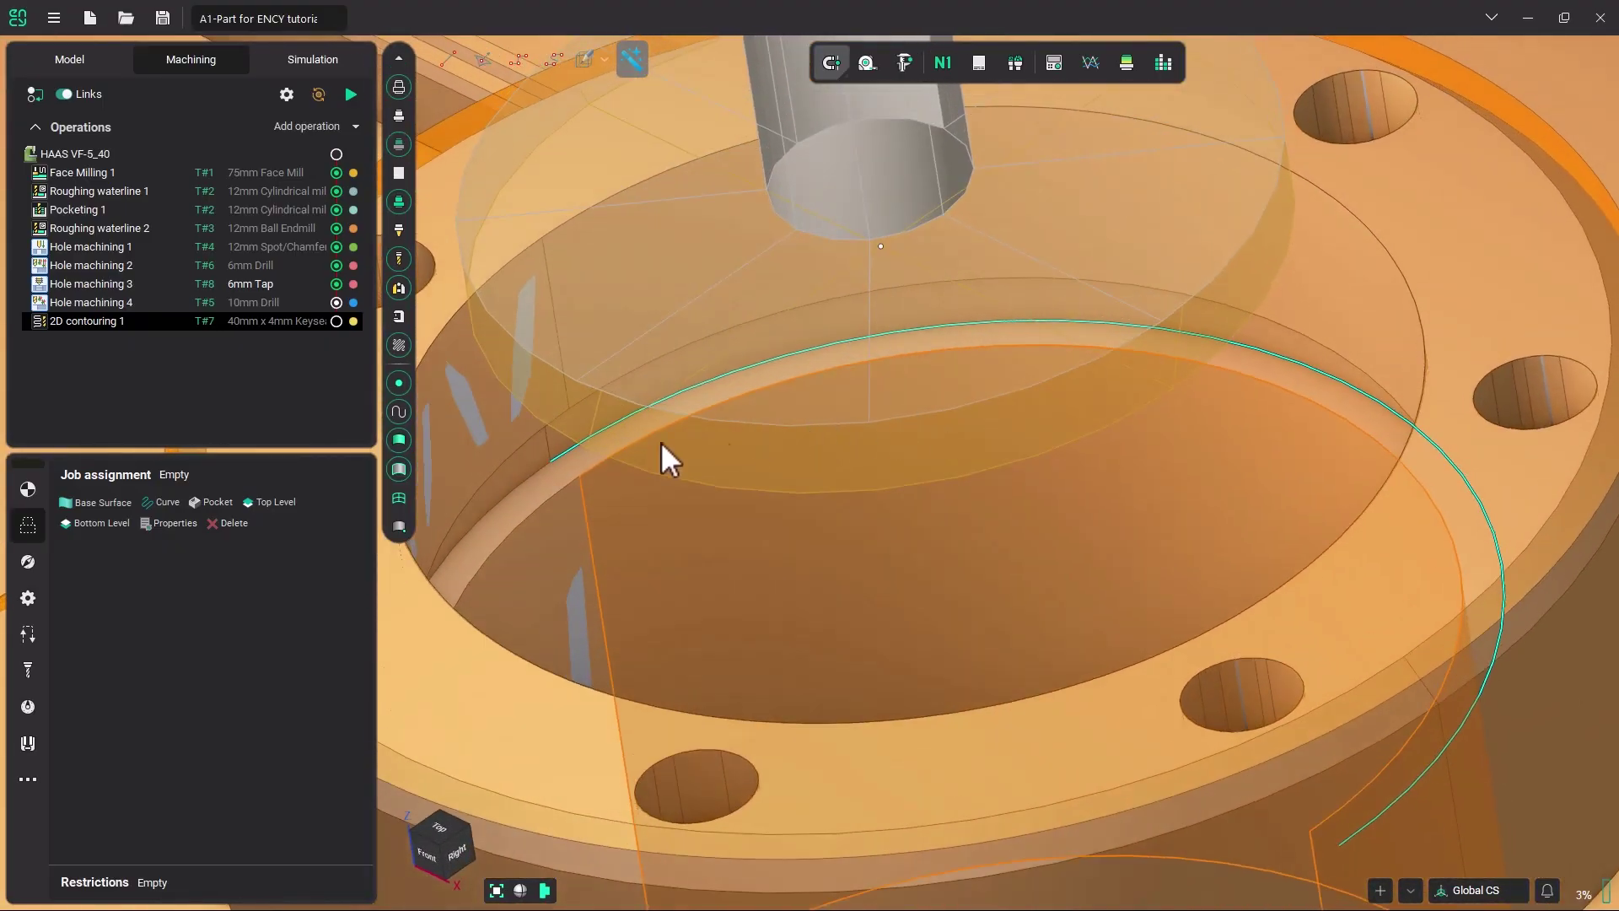
{"action": "left_click", "coordinate": [537, 471]}
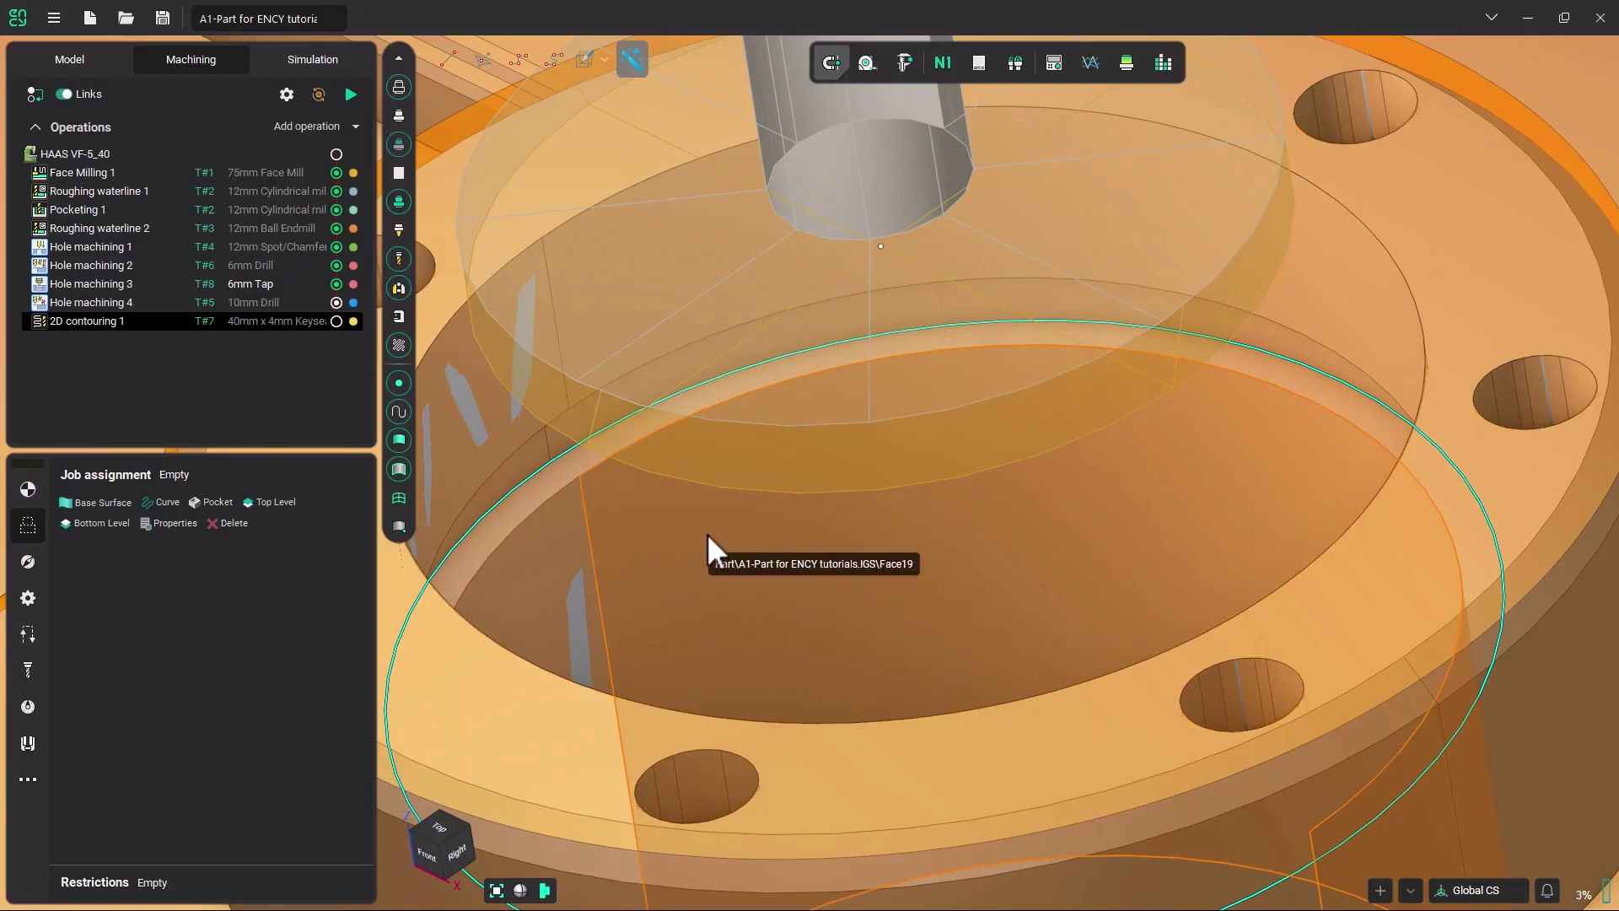
{"action": "left_click", "coordinate": [708, 534]}
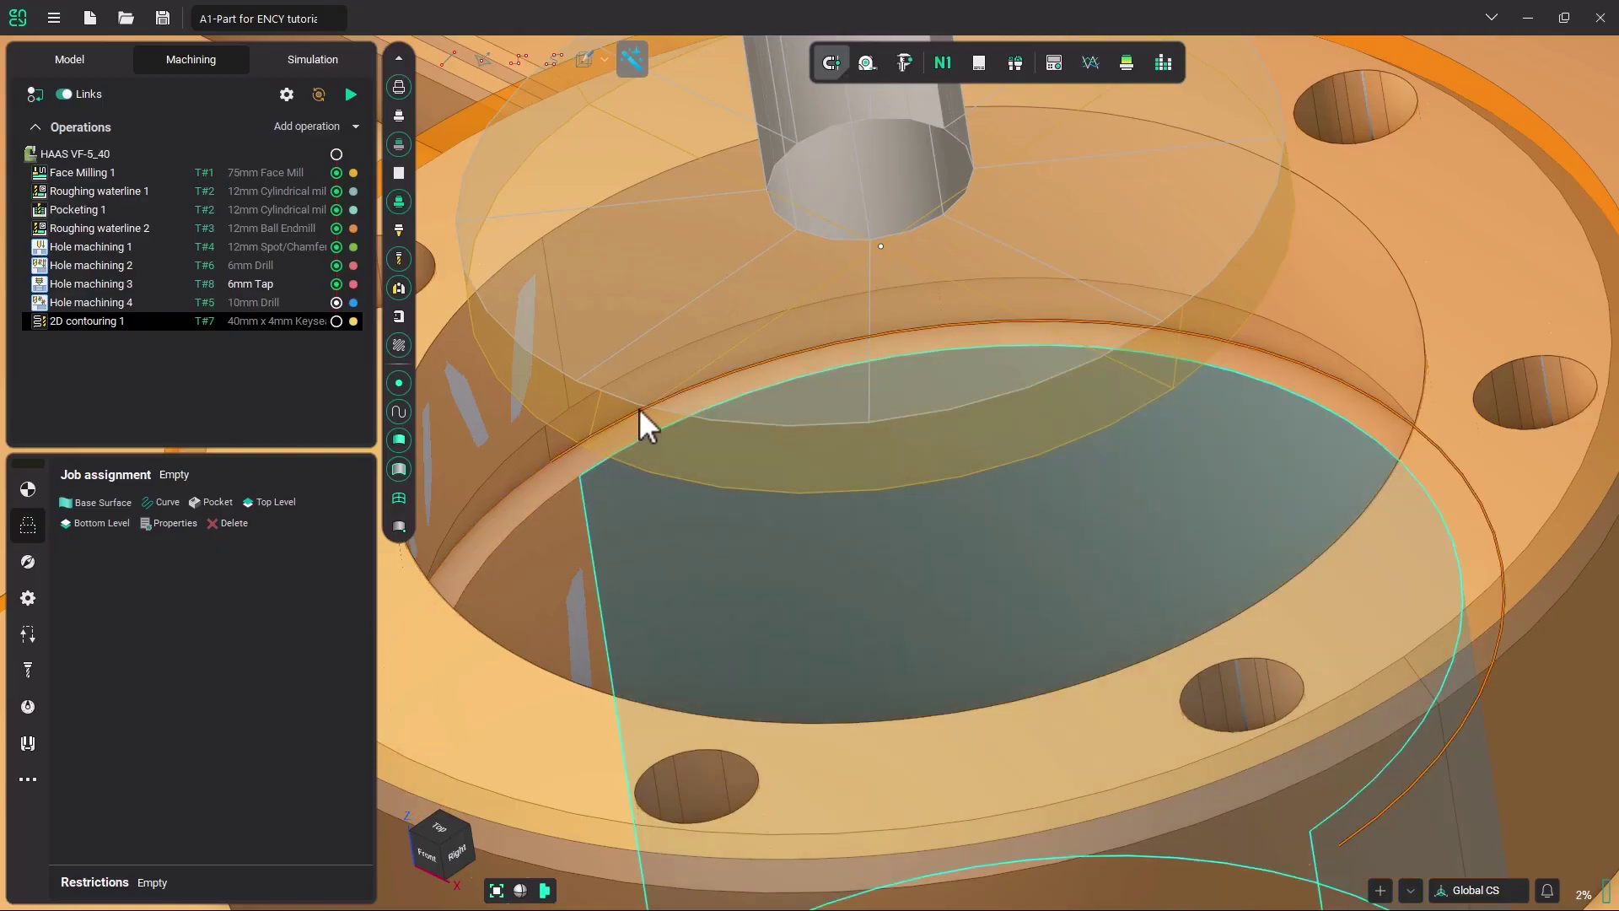
{"action": "left_click", "coordinate": [638, 408]}
{"action": "scroll", "coordinate": [751, 556], "scroll_direction": "up", "scroll_amount": 2}
{"action": "scroll", "coordinate": [757, 555], "scroll_direction": "up", "scroll_amount": 3}
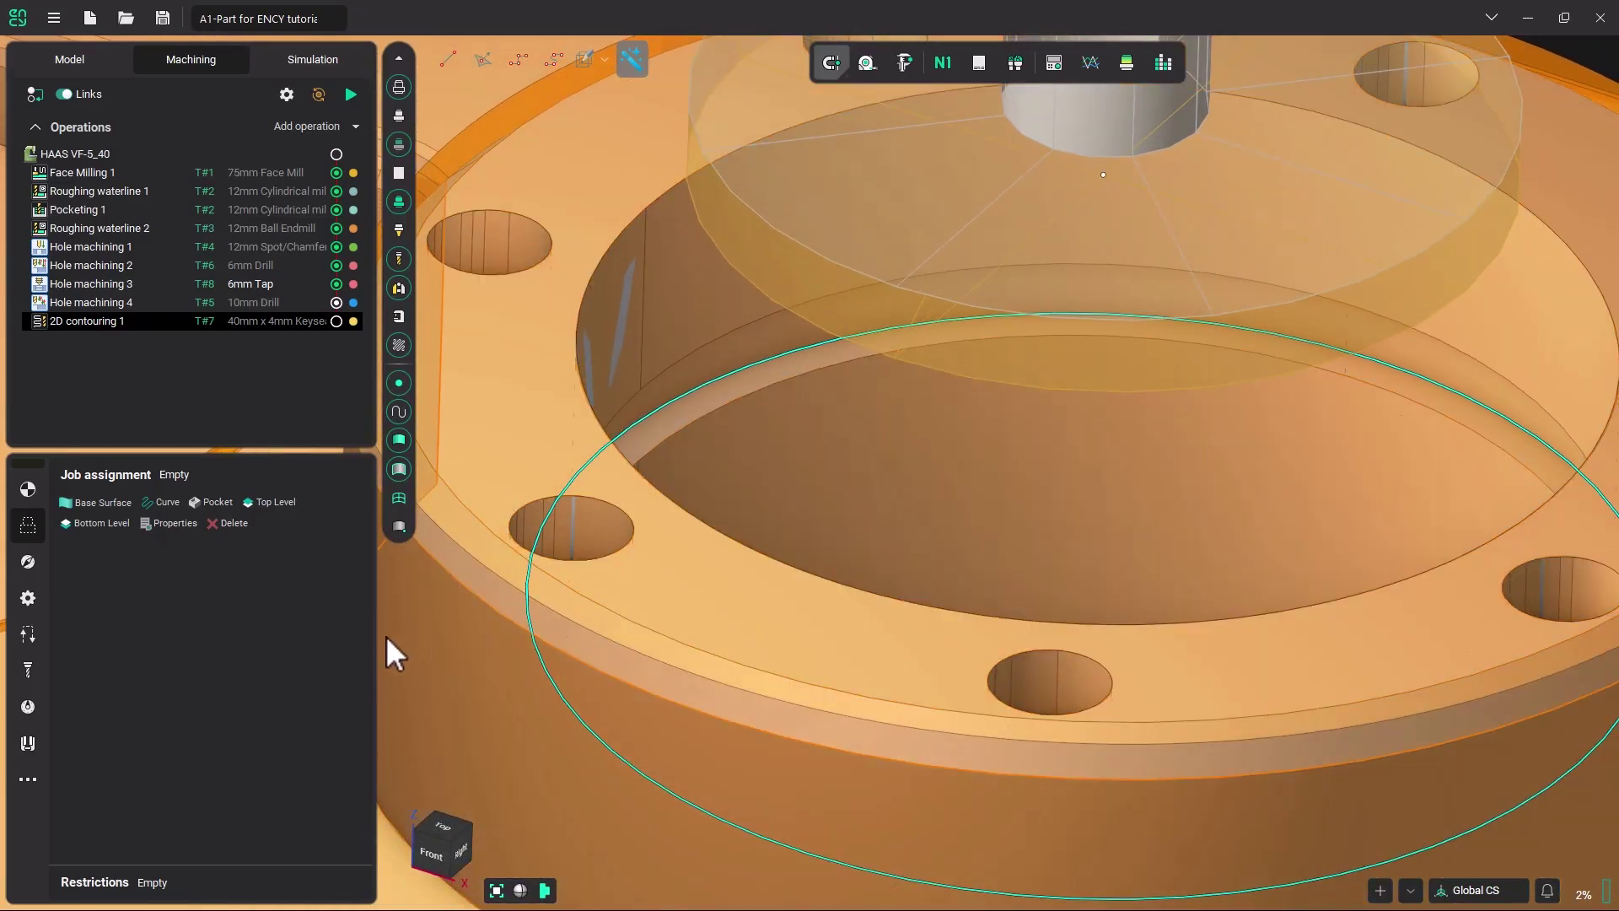
{"action": "left_click", "coordinate": [742, 381]}
{"action": "left_click", "coordinate": [163, 504]}
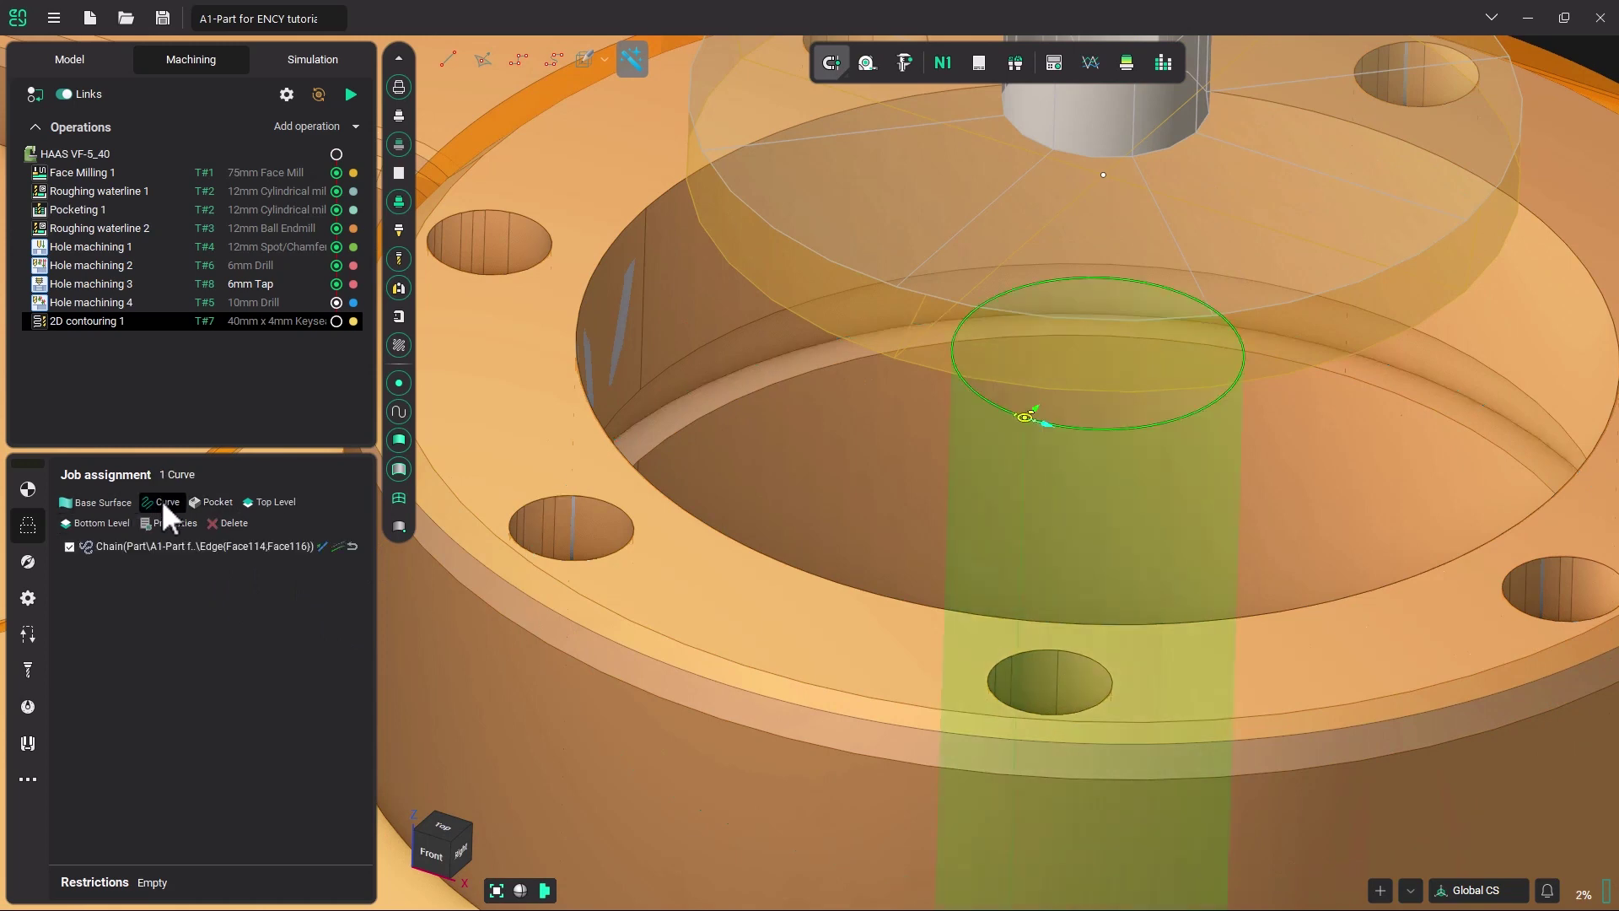
Pick the narrow ring face Face114 inside the bore as the Bottom Level.
{"action": "right_click_drag", "start_coordinate": [551, 616], "coordinate": [551, 613]}
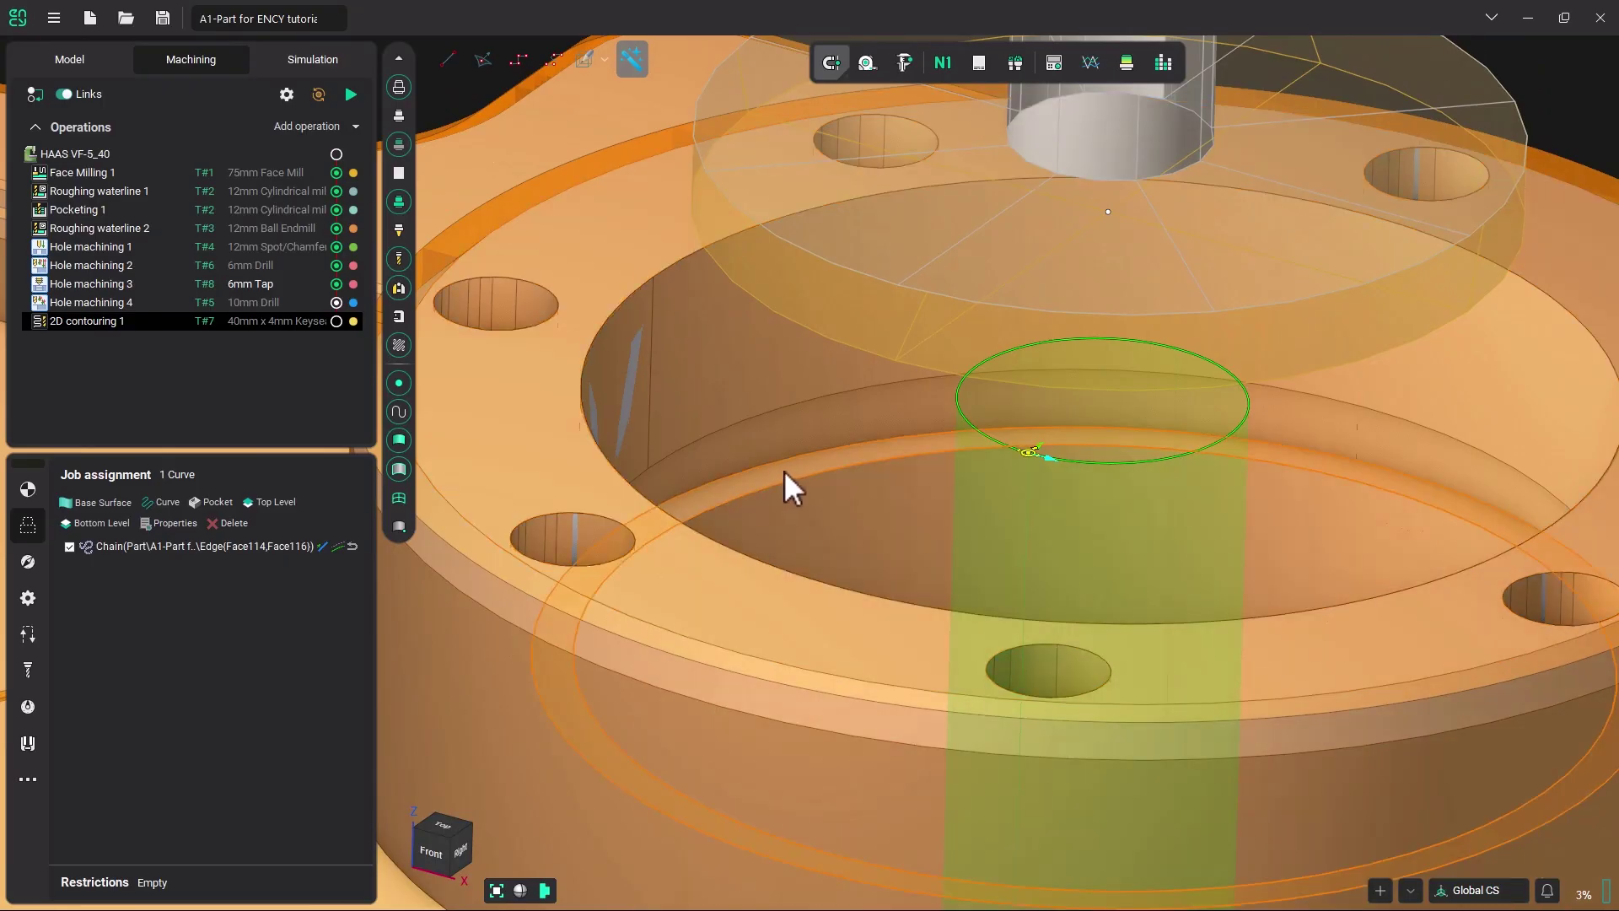
{"action": "left_click", "coordinate": [785, 469]}
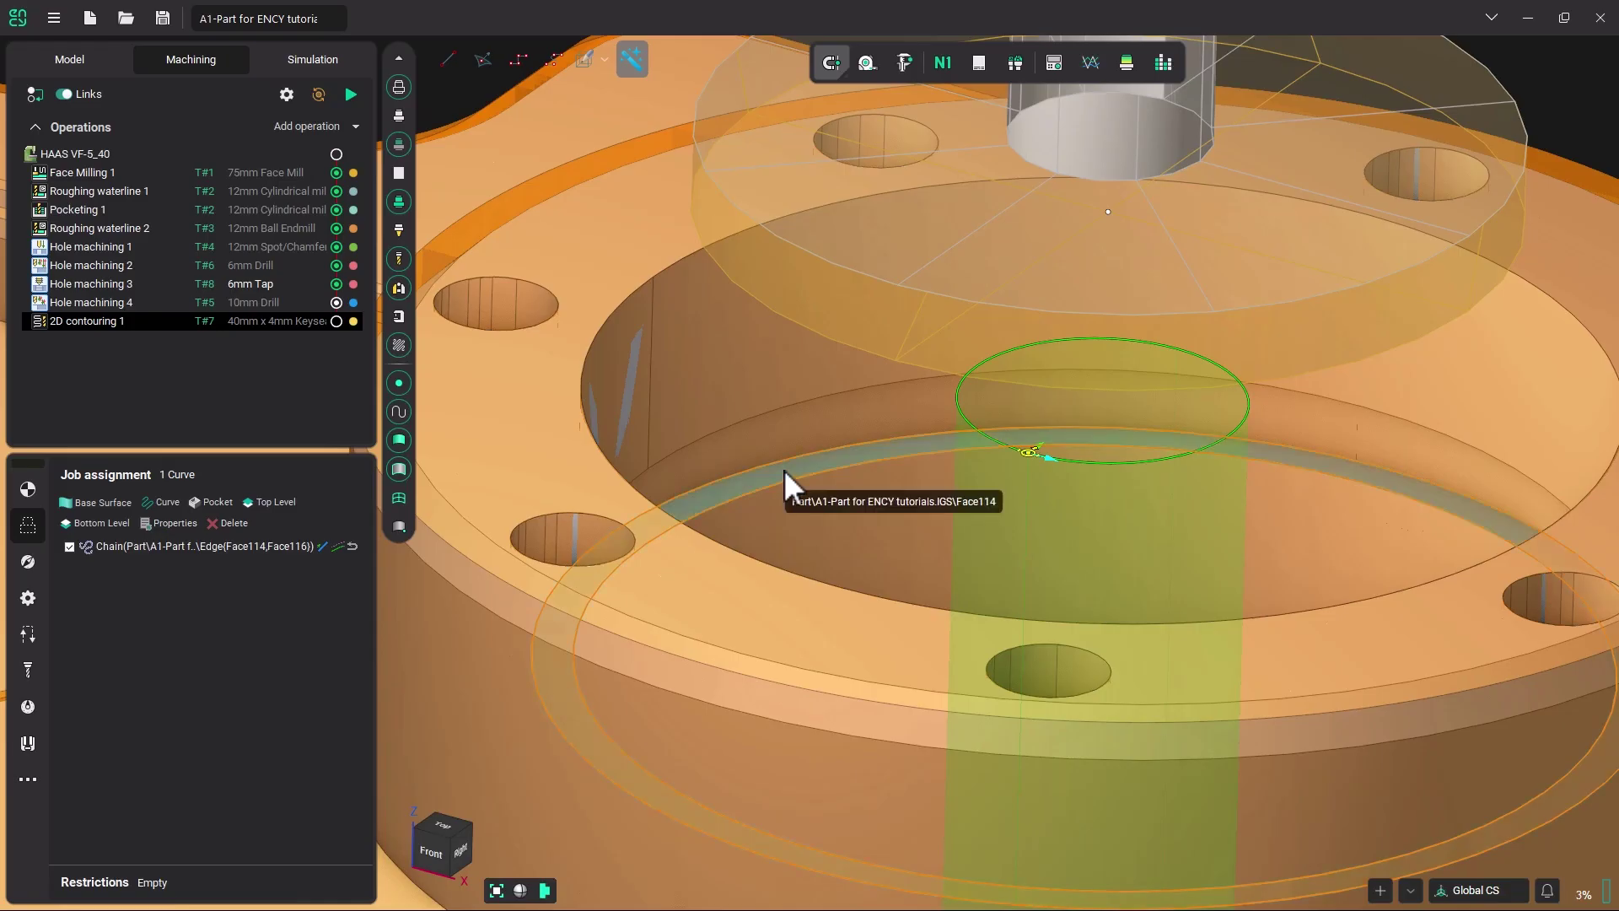
{"action": "left_click", "coordinate": [103, 521]}
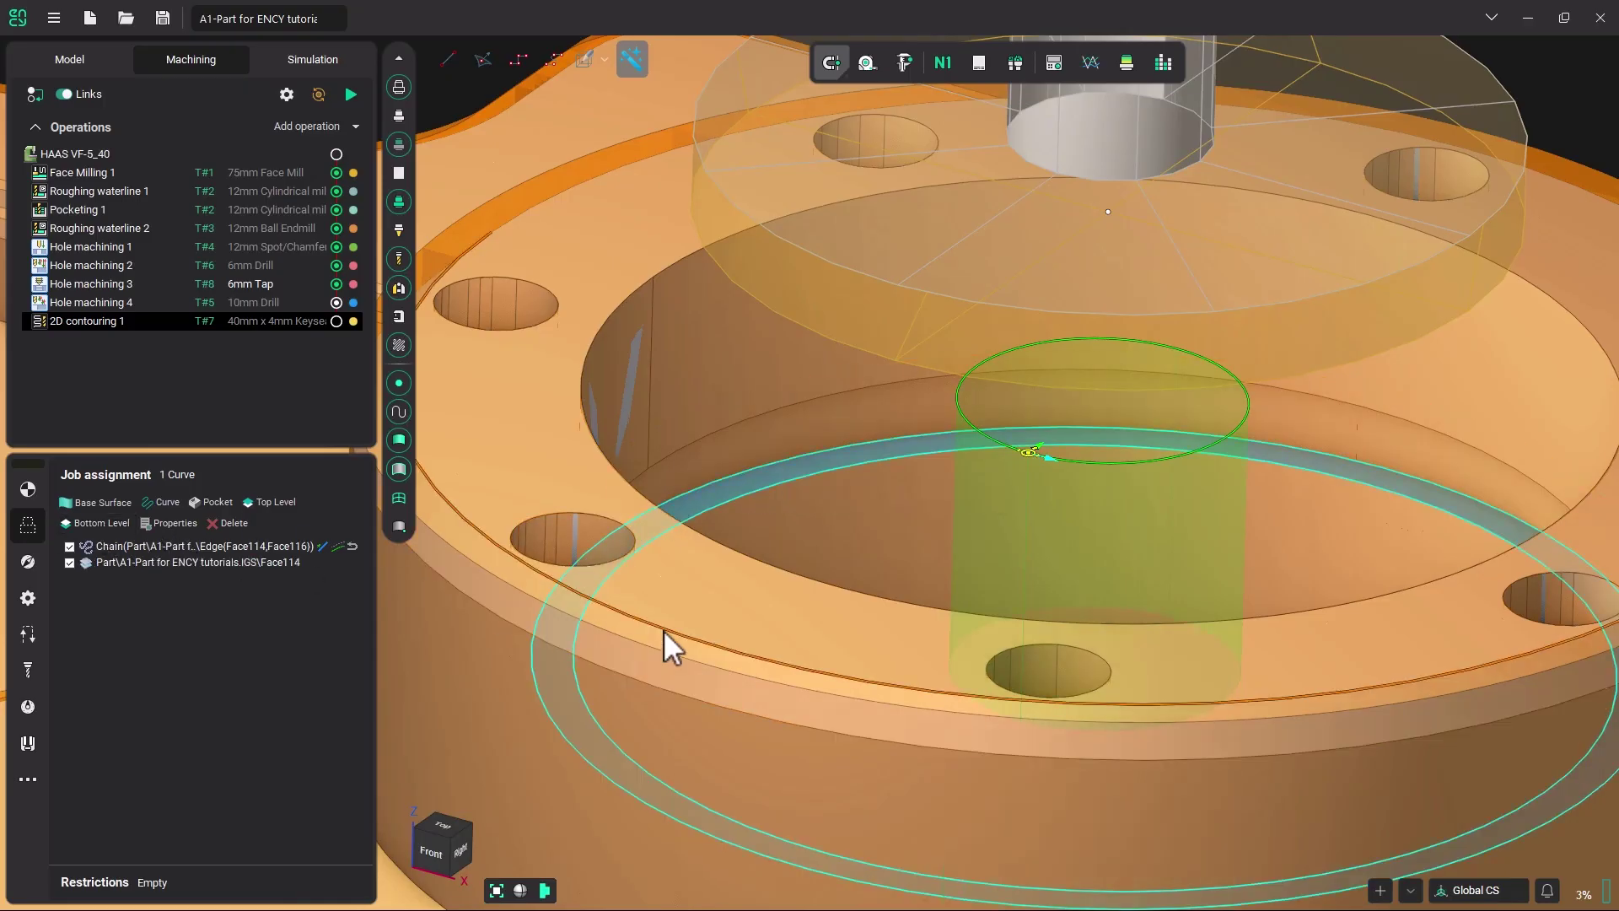
{"action": "middle_click_drag", "start_coordinate": [664, 629], "coordinate": [686, 684]}
{"action": "scroll", "coordinate": [684, 680], "scroll_direction": "down", "scroll_amount": 5}
{"action": "middle_click_drag", "start_coordinate": [746, 634], "coordinate": [807, 629]}
{"action": "scroll", "coordinate": [807, 629], "scroll_direction": "up", "scroll_amount": 4}
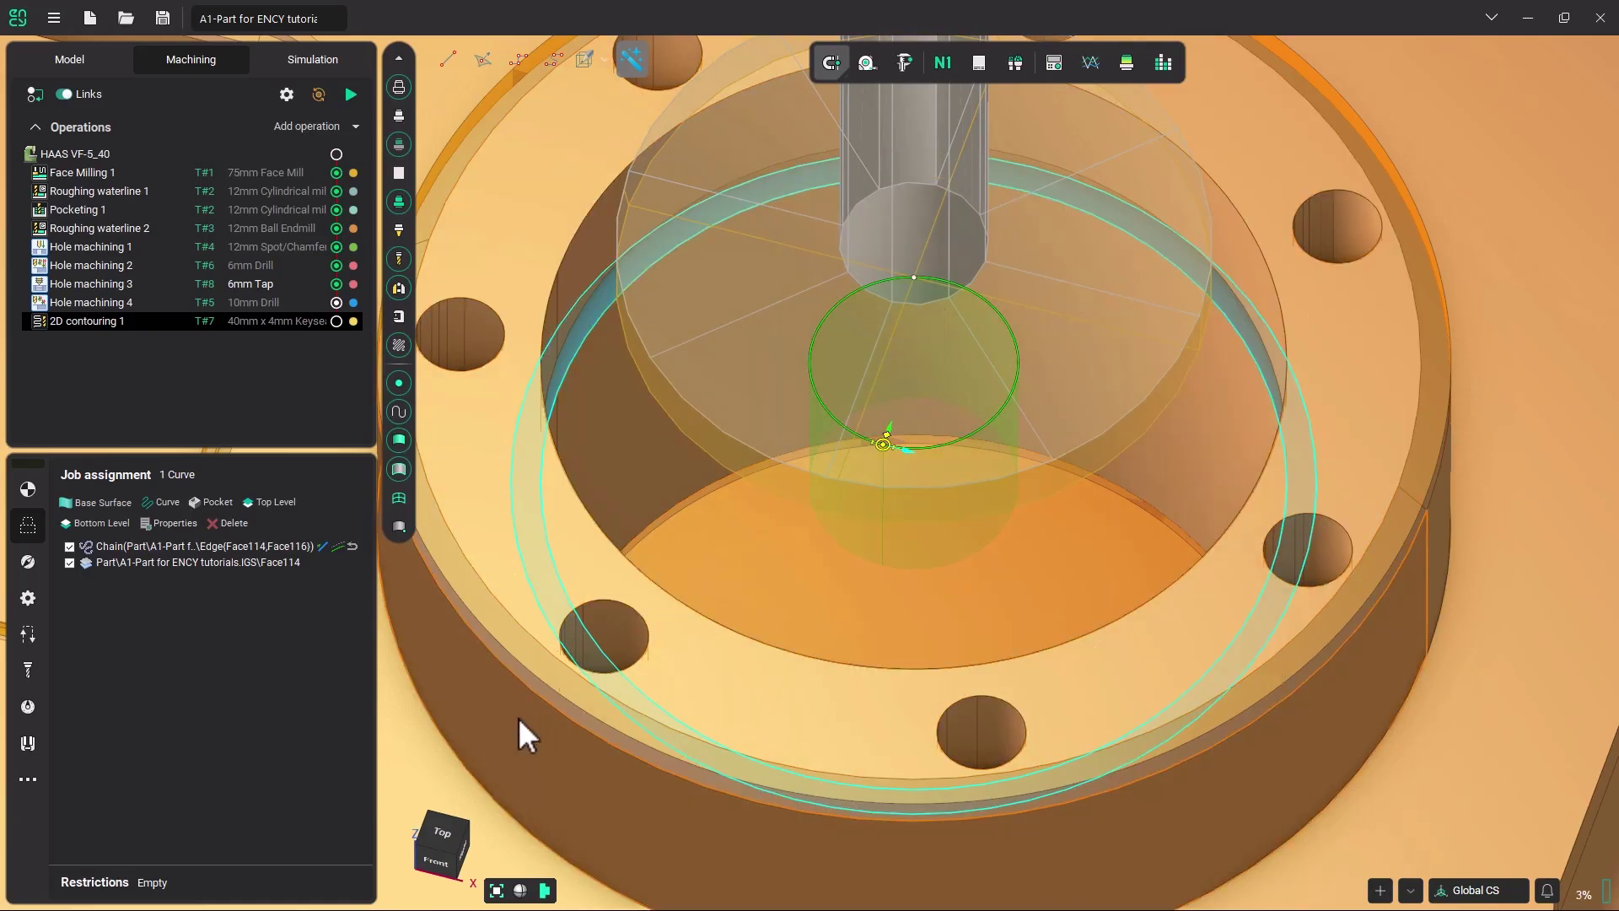
From the top view, drag out an R3.5, 180° lead-in arc at the groove contour's start.
{"action": "left_click", "coordinate": [449, 839]}
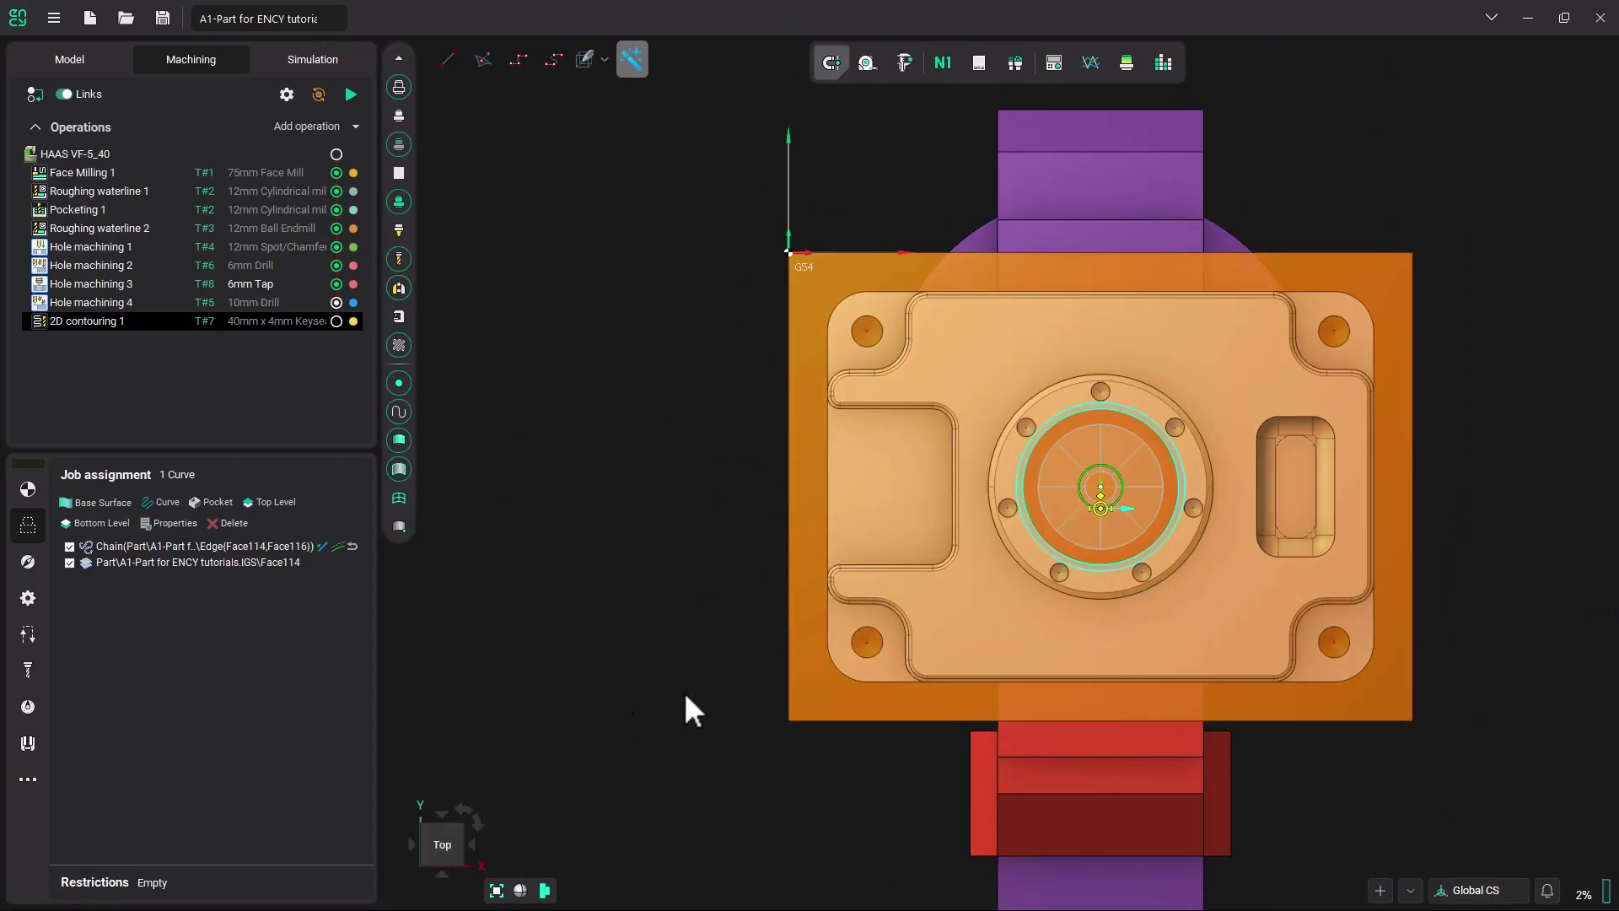
{"action": "scroll", "coordinate": [1133, 504], "scroll_direction": "up", "scroll_amount": 5}
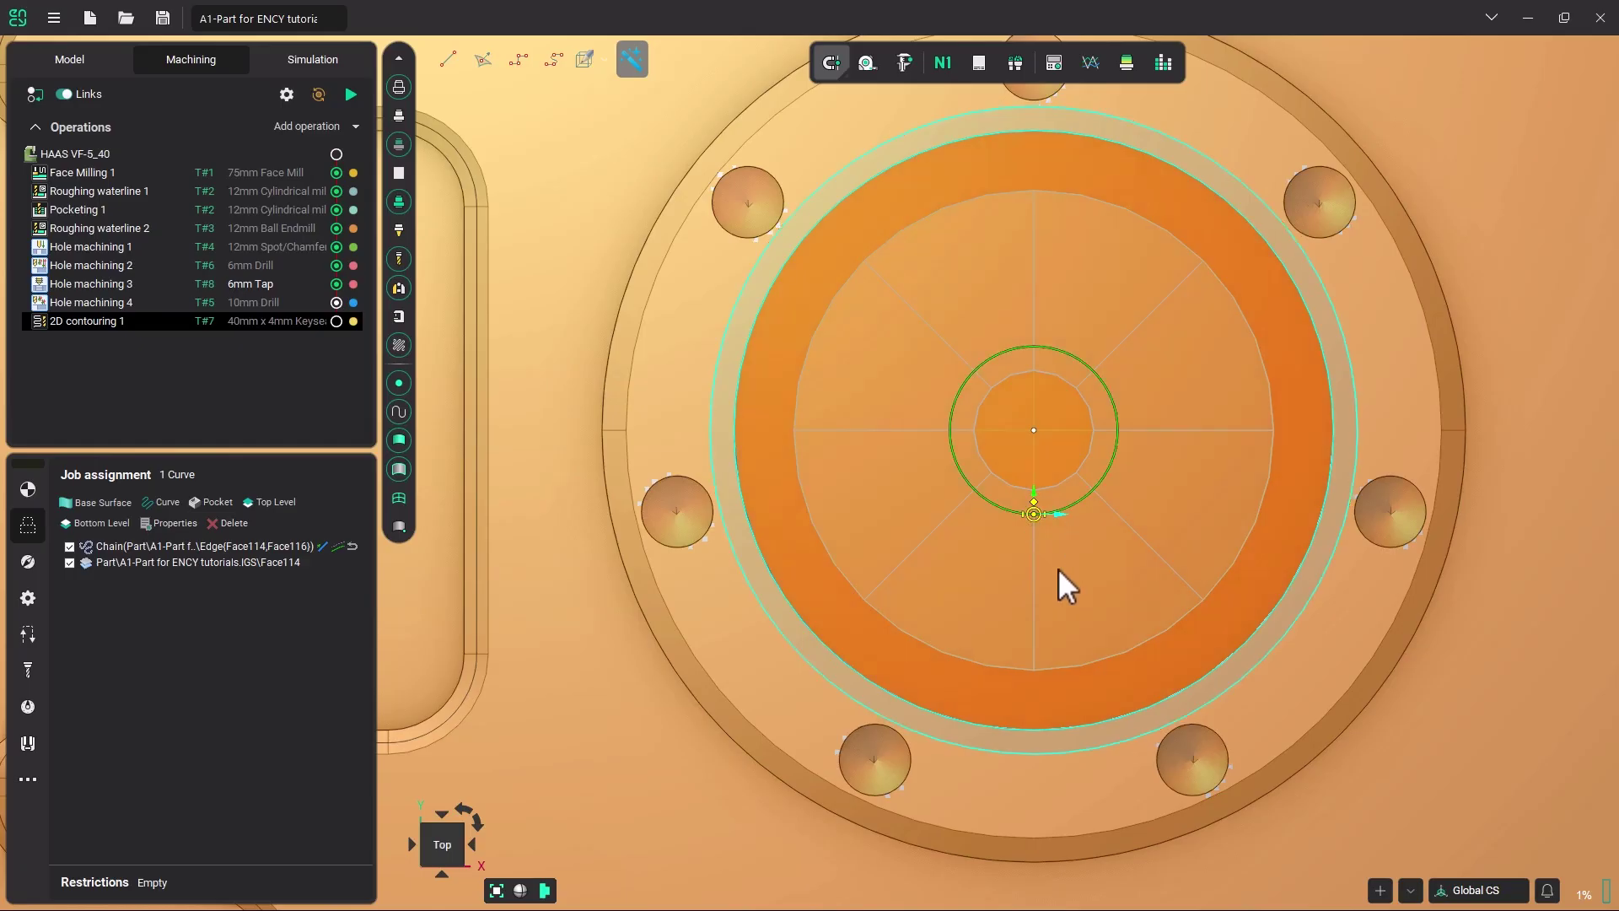
{"action": "left_click_drag", "start_coordinate": [1035, 503], "coordinate": [1047, 462]}
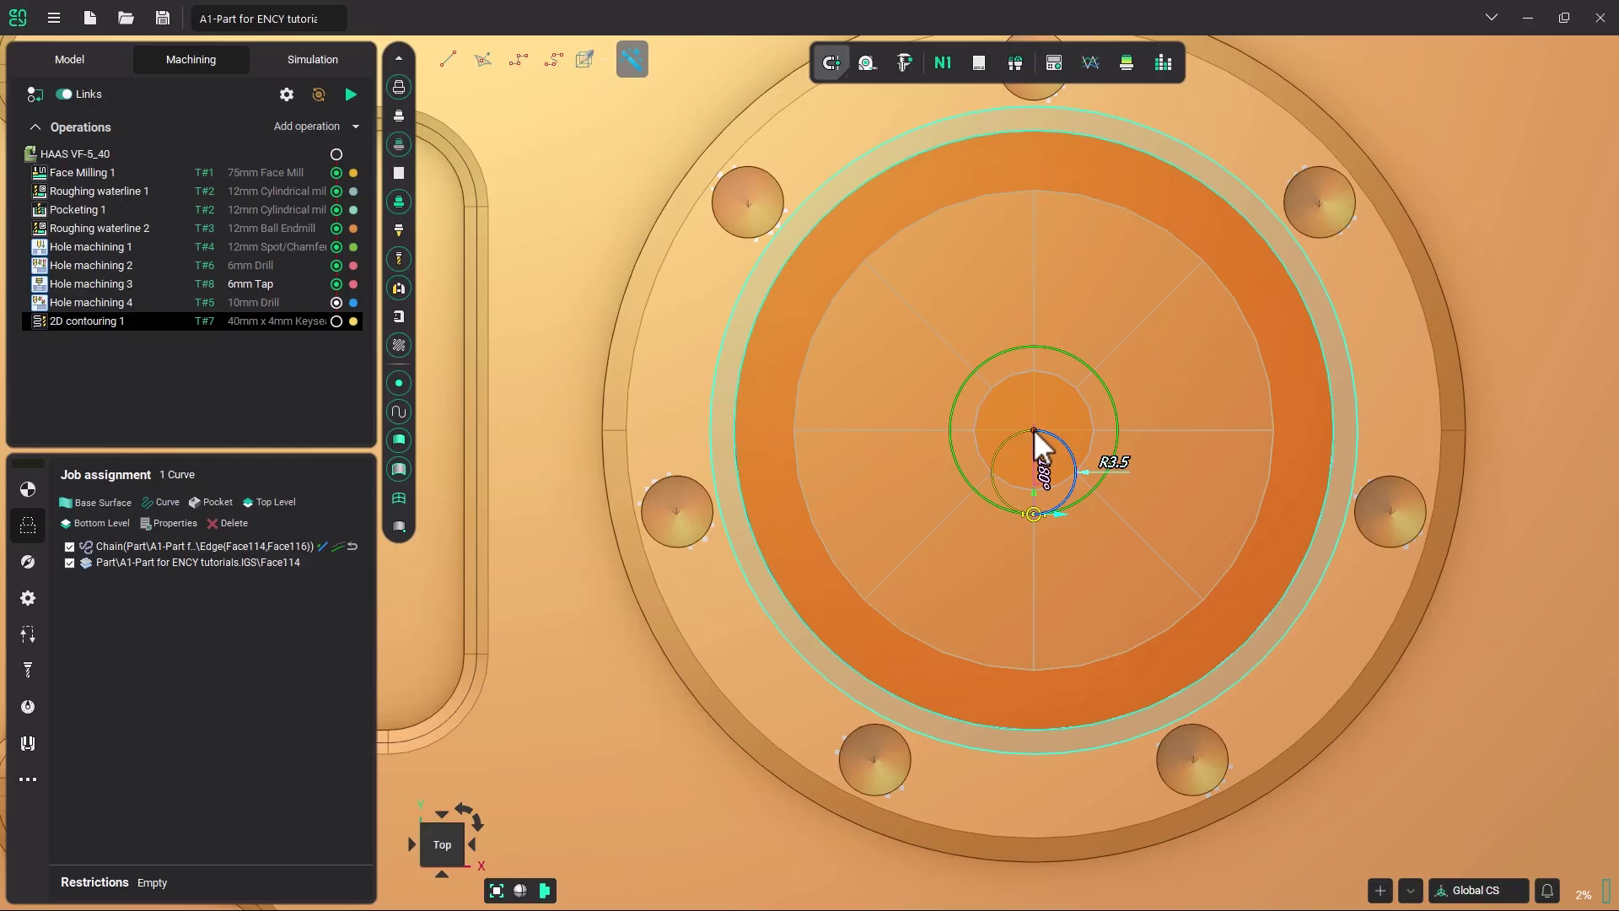
{"action": "left_click_drag", "start_coordinate": [1036, 430], "coordinate": [1043, 333]}
{"action": "scroll", "coordinate": [1031, 513], "scroll_direction": "up", "scroll_amount": 5}
{"action": "scroll", "coordinate": [1052, 361], "scroll_direction": "down", "scroll_amount": 4}
{"action": "scroll", "coordinate": [1043, 472], "scroll_direction": "down", "scroll_amount": 2}
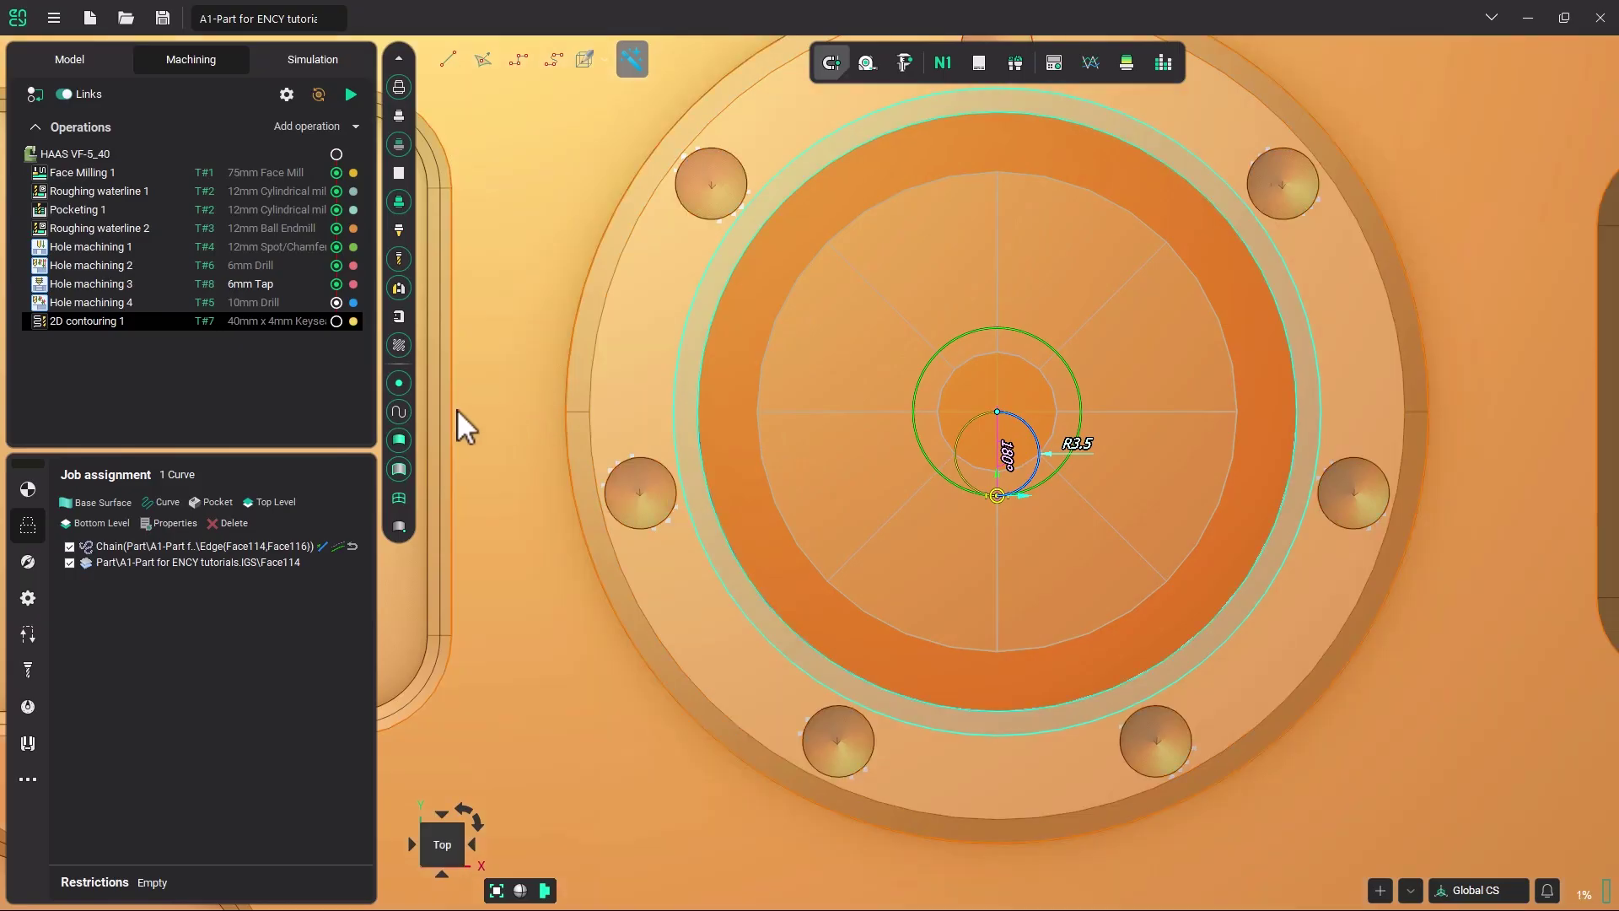
On the Strategy page, enable Roughing passes with thickness 0.25 mm and step 0.25 %Ø.
{"action": "left_click", "coordinate": [31, 563]}
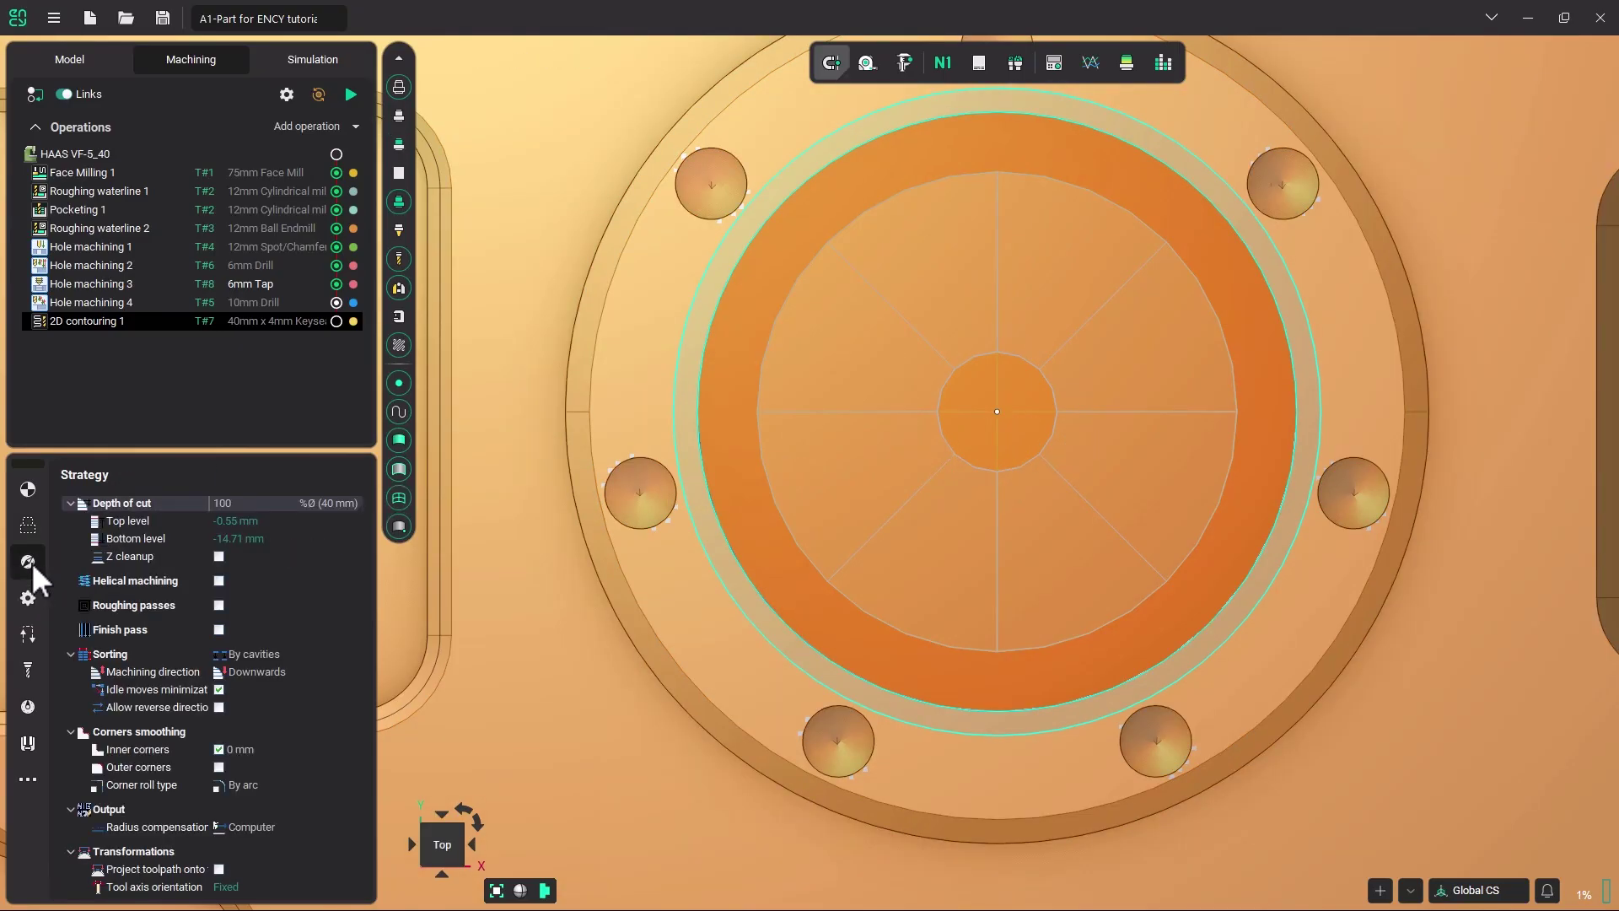
{"action": "left_click", "coordinate": [219, 606]}
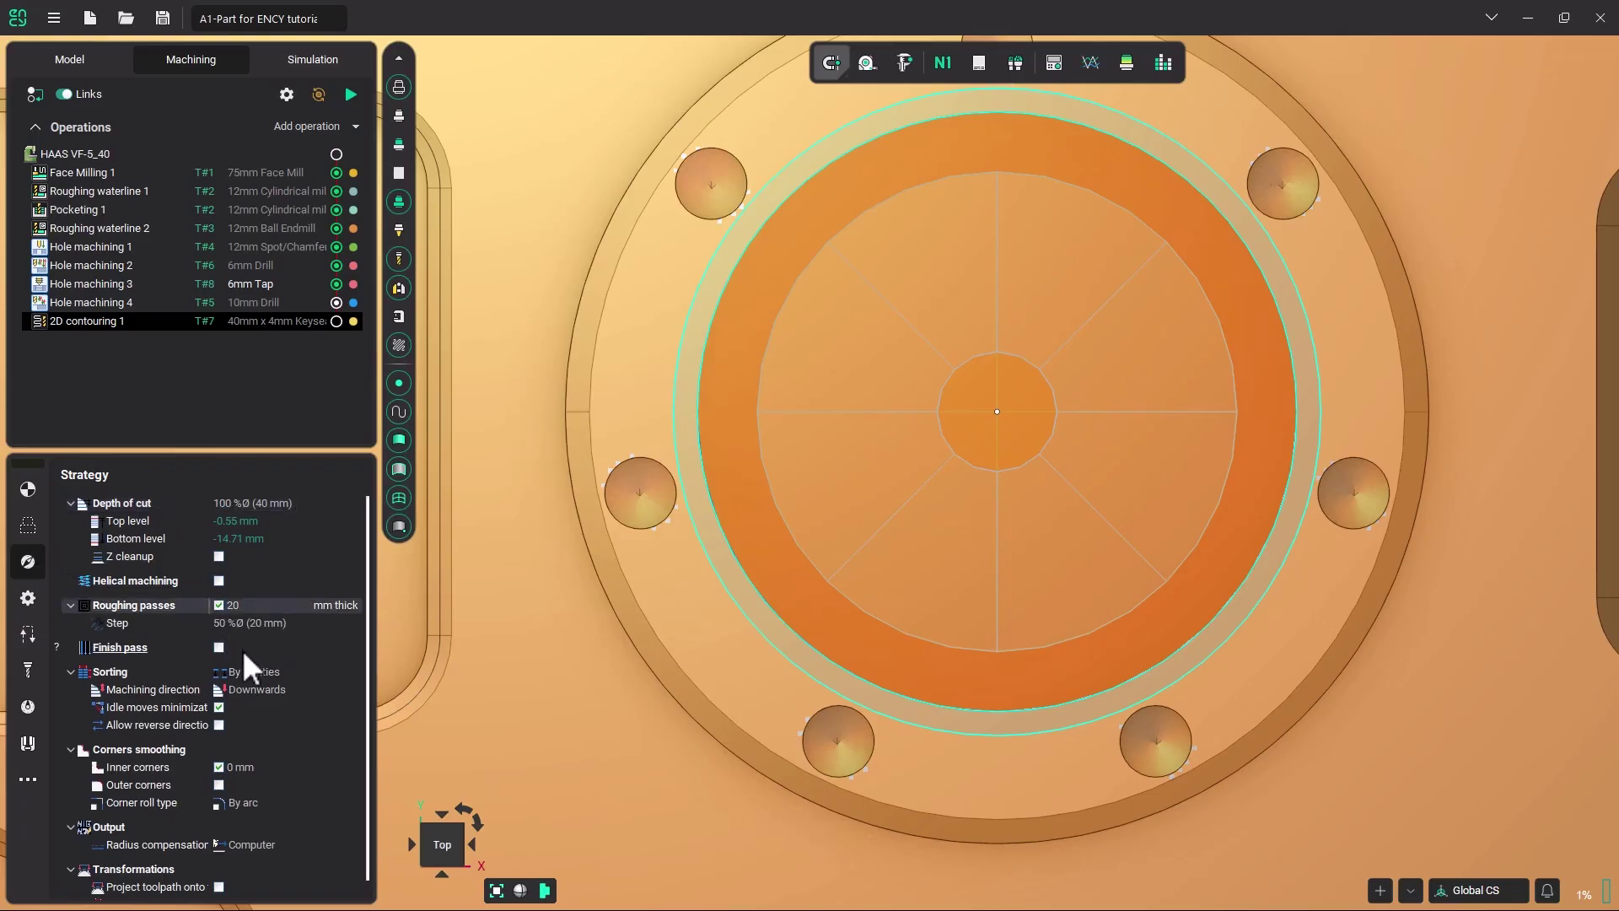
{"action": "double_click", "coordinate": [229, 606]}
{"action": "type", "text": ".25"}
{"action": "double_click", "coordinate": [218, 624]}
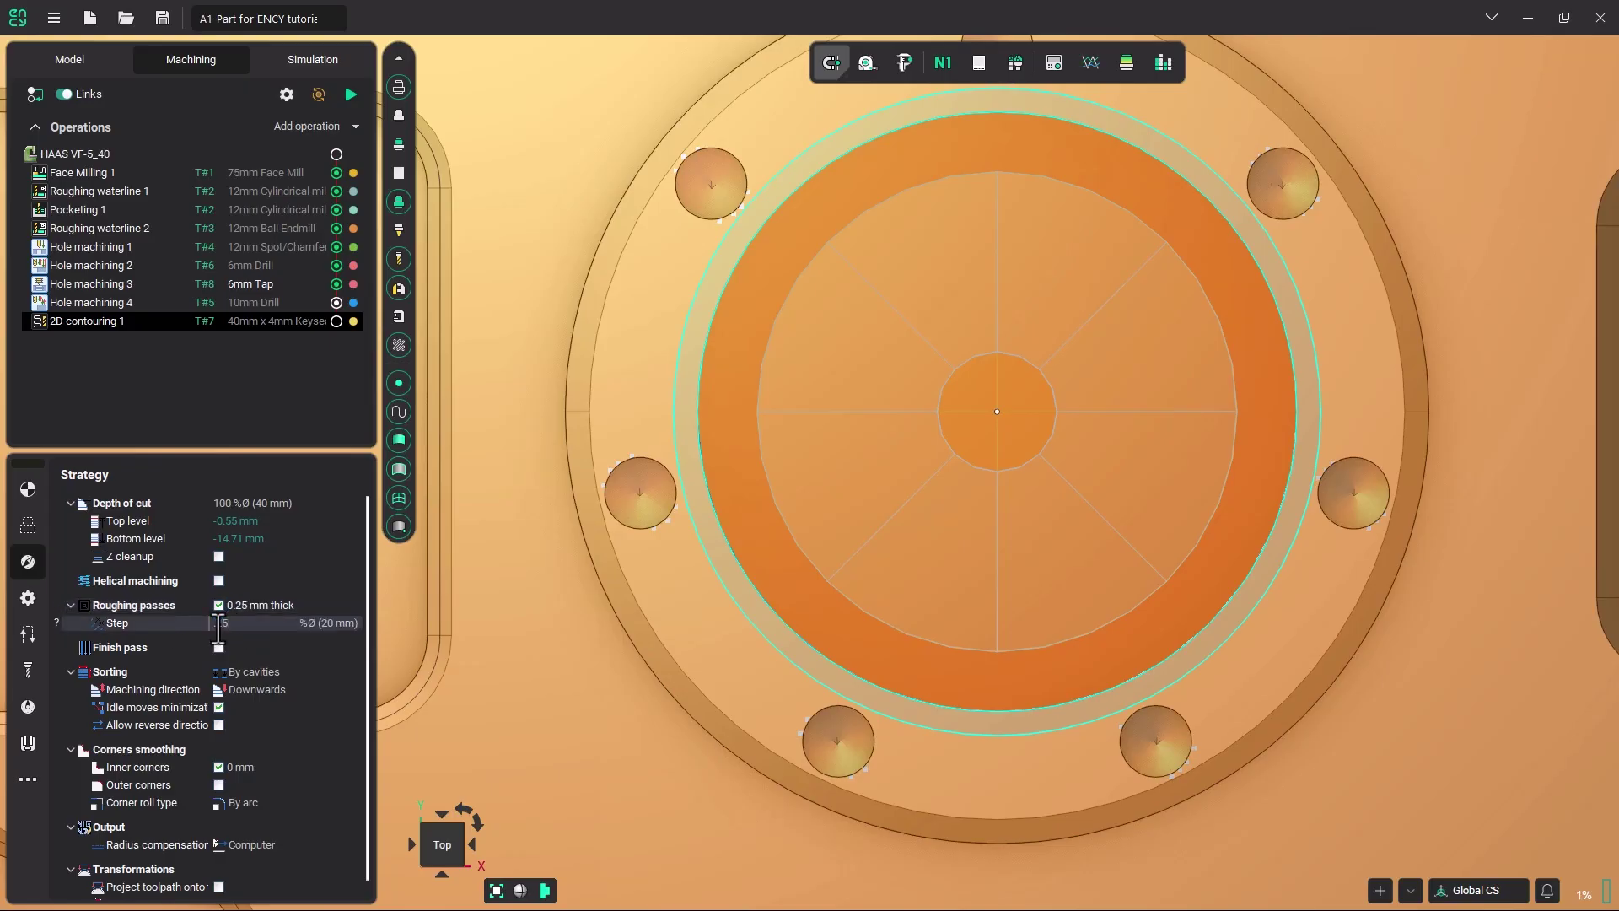
{"action": "type", "text": ".25"}
{"action": "left_click", "coordinate": [273, 638]}
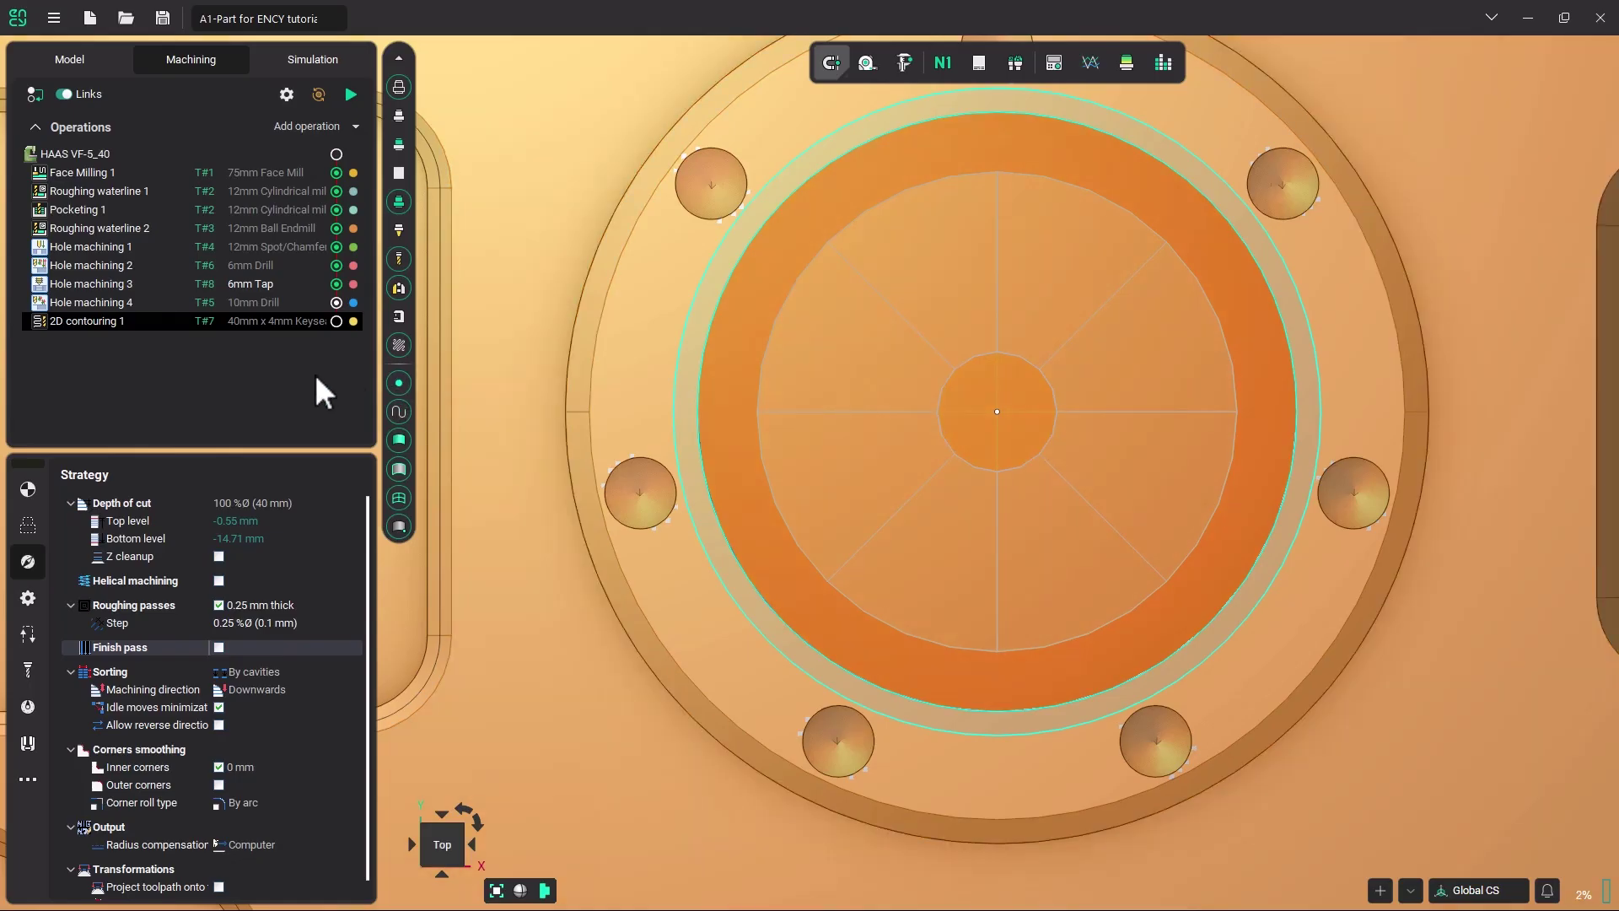
Generate the keyseat toolpath and inspect the cutter's path inside the bore.
{"action": "left_click", "coordinate": [350, 94]}
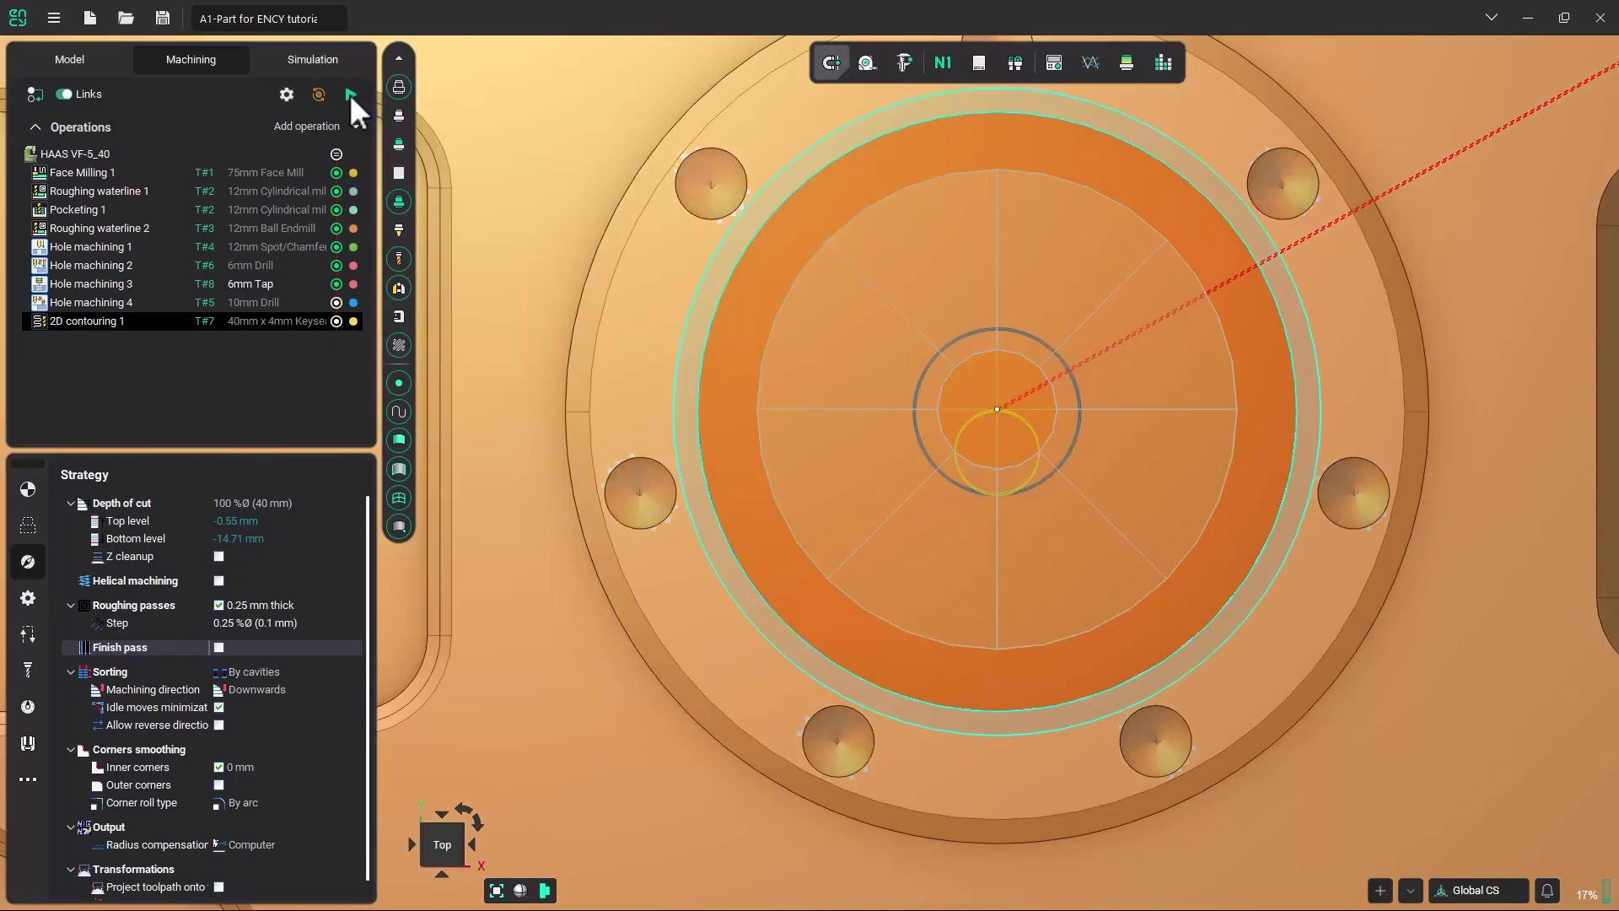
{"action": "scroll", "coordinate": [937, 401], "scroll_direction": "up", "scroll_amount": 8}
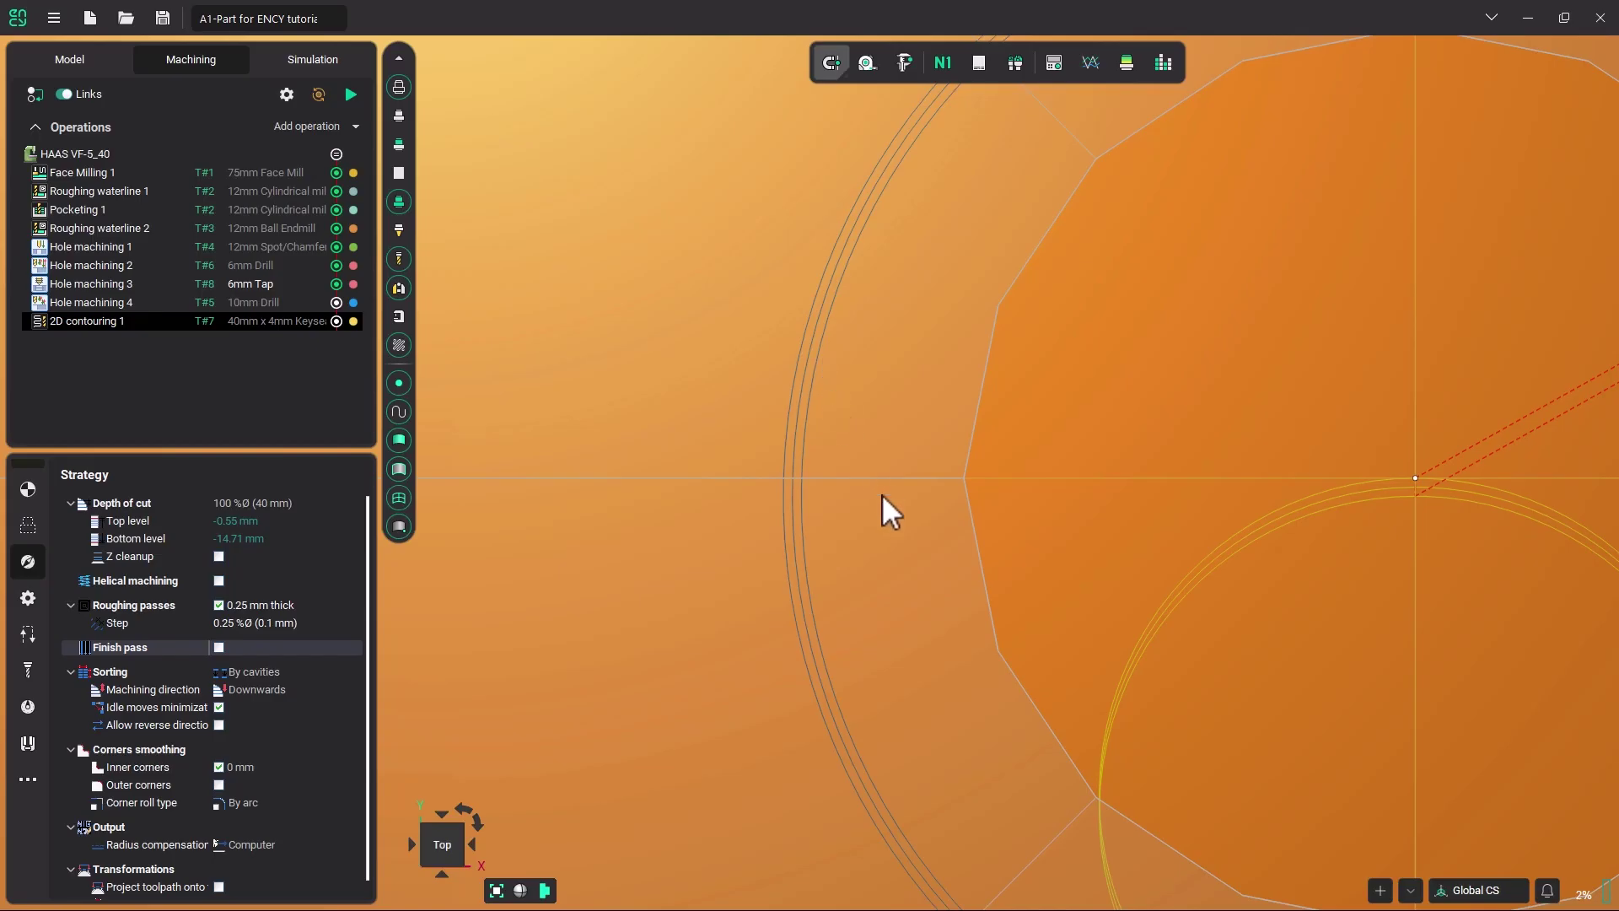
{"action": "scroll", "coordinate": [881, 494], "scroll_direction": "down", "scroll_amount": 8}
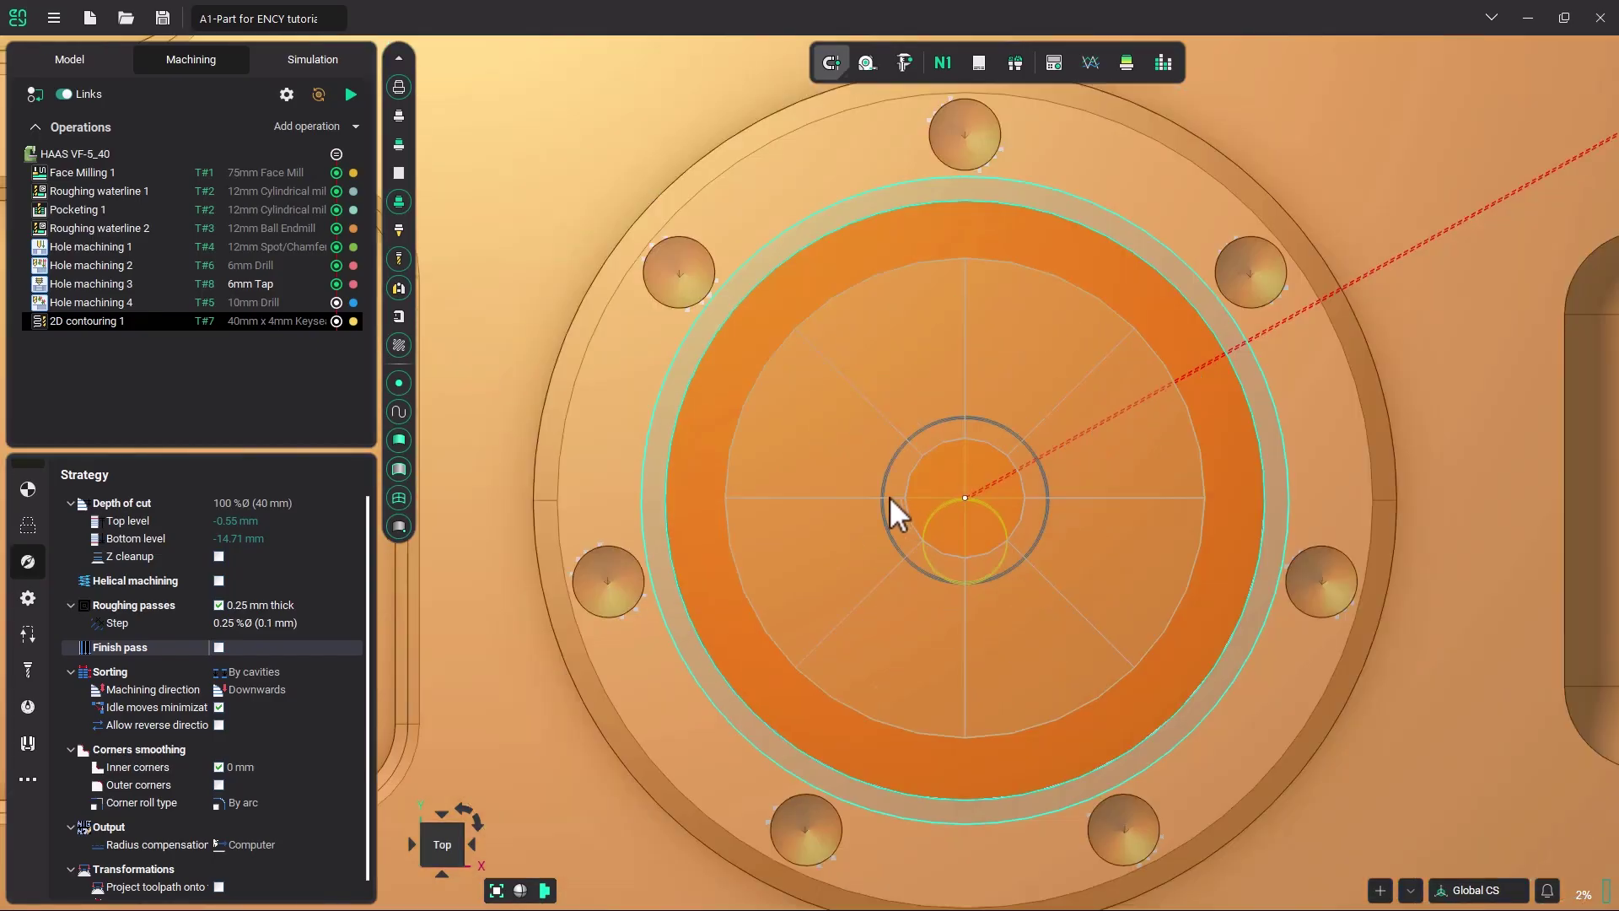
{"action": "scroll", "coordinate": [886, 495], "scroll_direction": "down", "scroll_amount": 5}
{"action": "right_click_drag", "start_coordinate": [873, 568], "coordinate": [869, 557]}
{"action": "scroll", "coordinate": [867, 559], "scroll_direction": "down", "scroll_amount": 3}
{"action": "right_click_drag", "start_coordinate": [853, 479], "coordinate": [899, 506]}
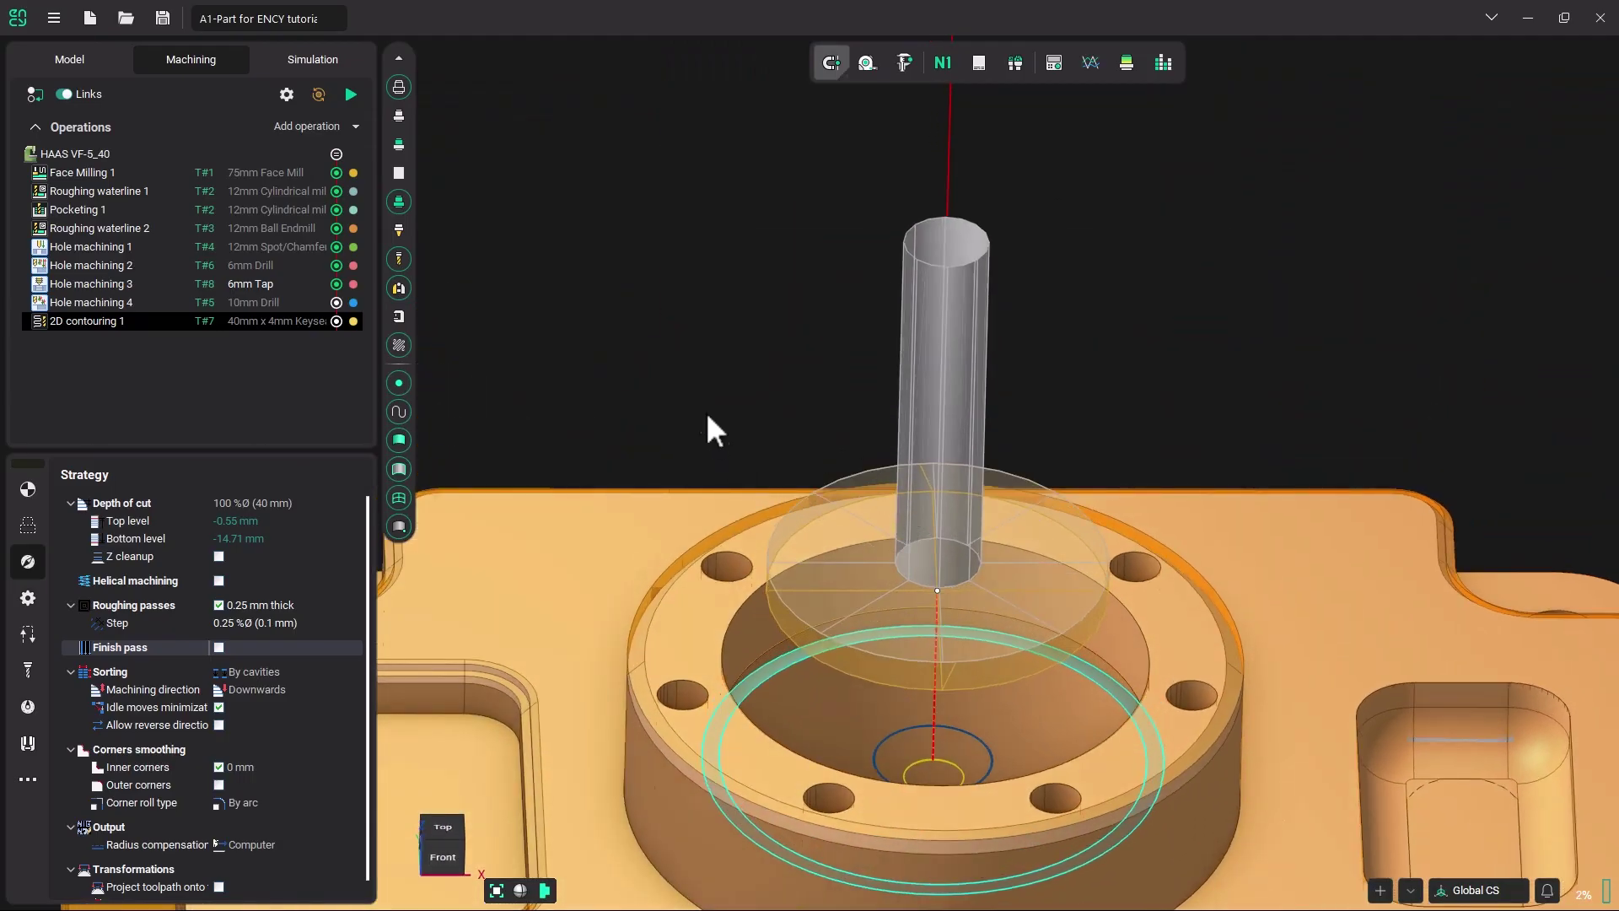
Play and then stop the machining simulation of the keyseat groove.
{"action": "left_click", "coordinate": [318, 57]}
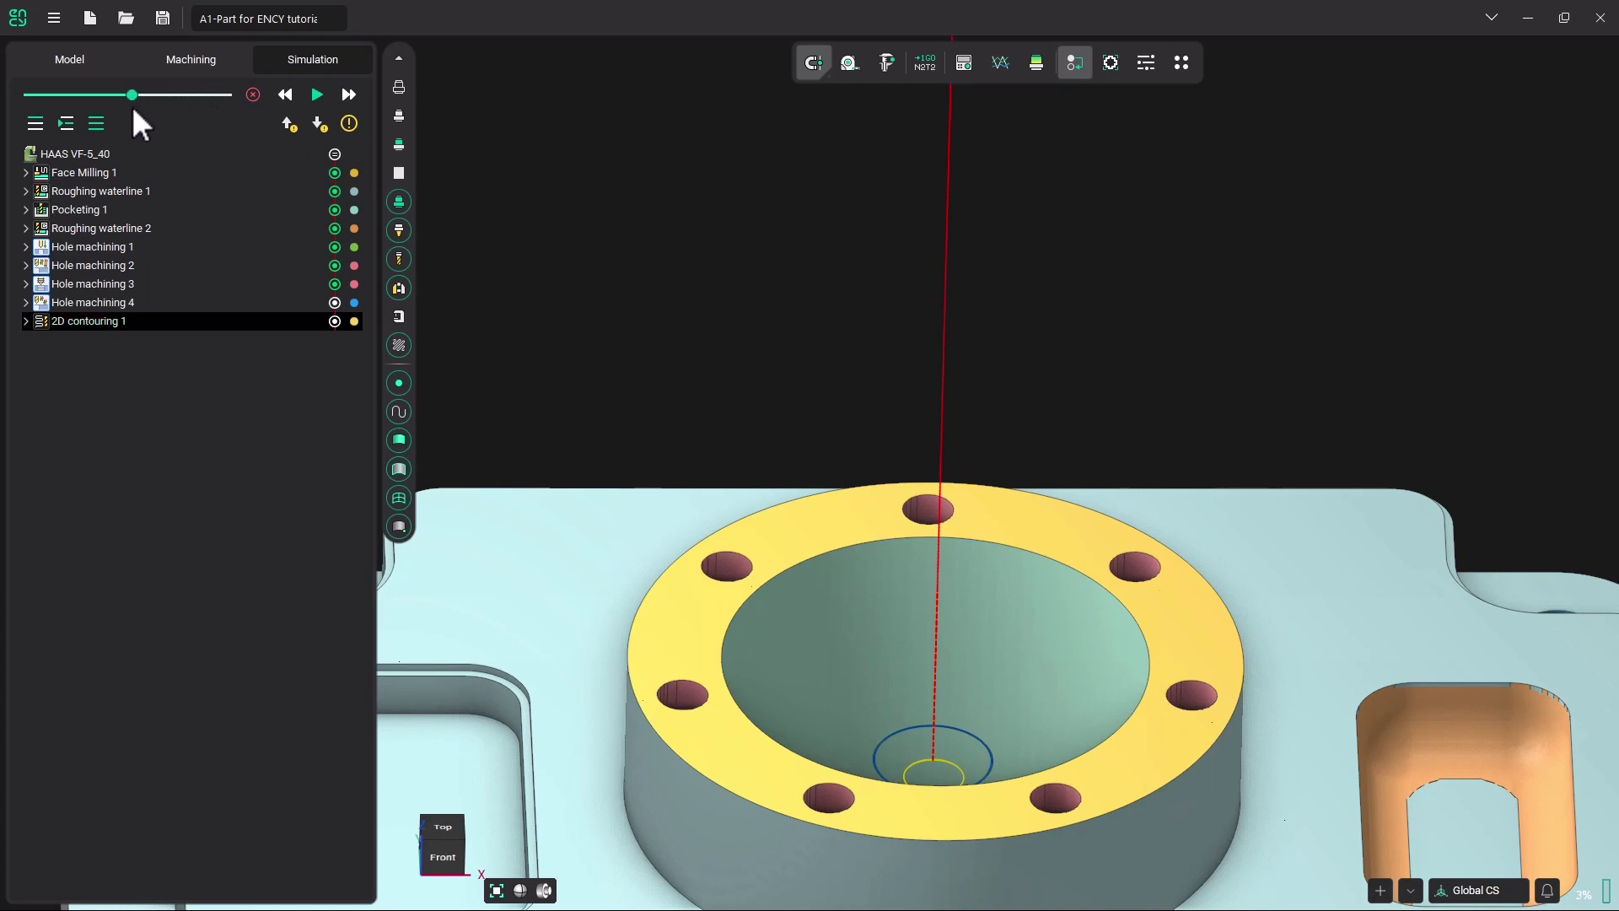
{"action": "left_click", "coordinate": [314, 95]}
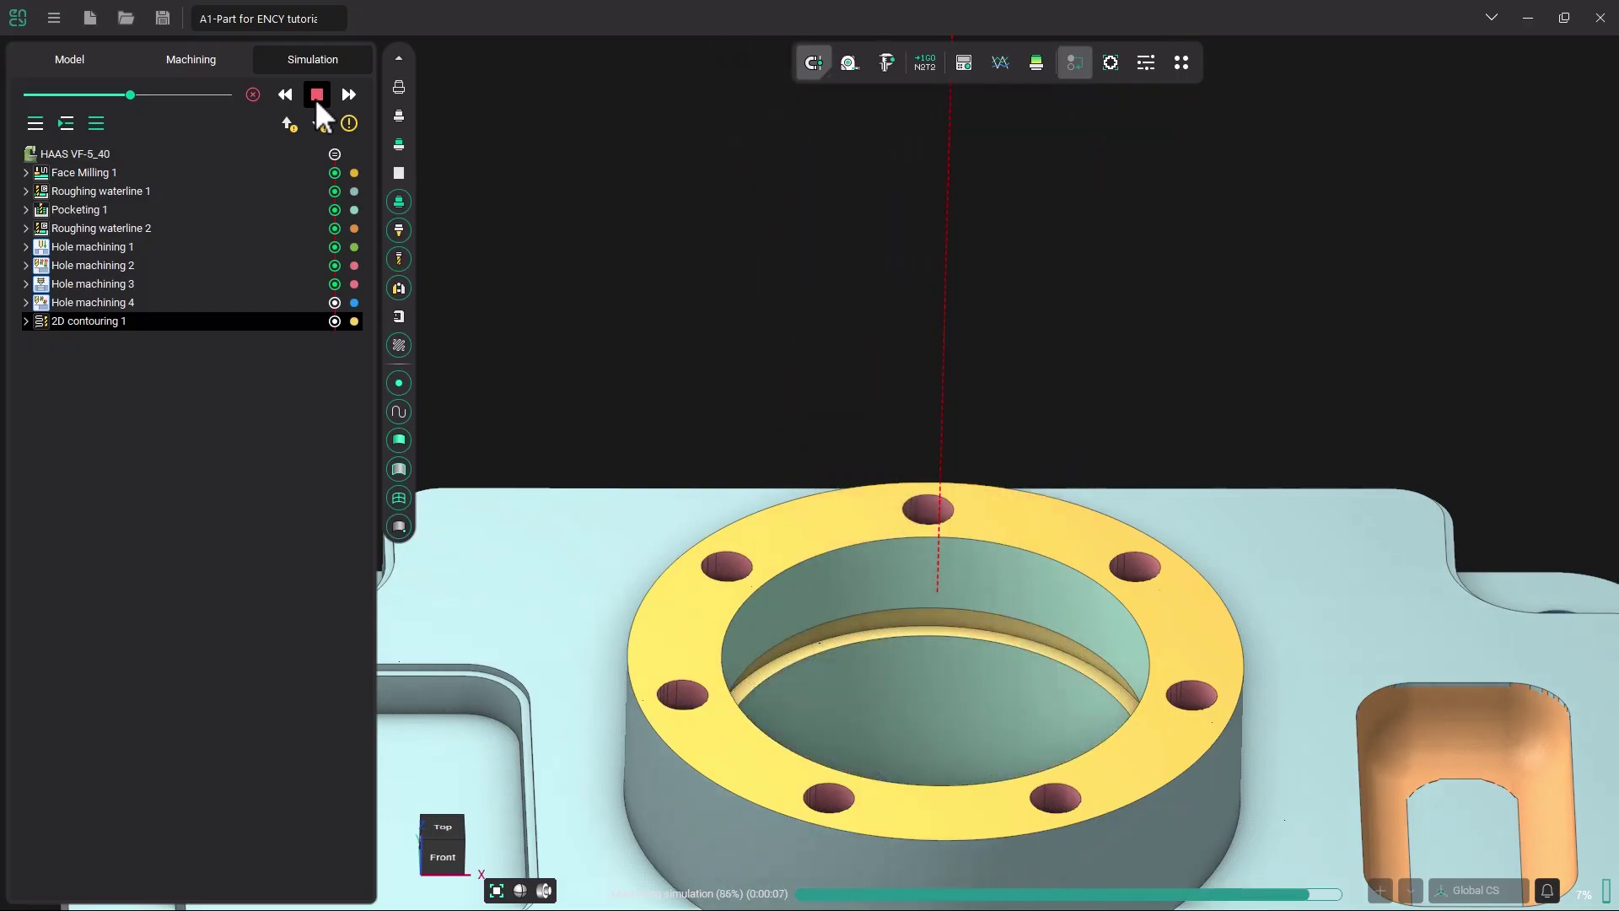
{"action": "left_click", "coordinate": [316, 95]}
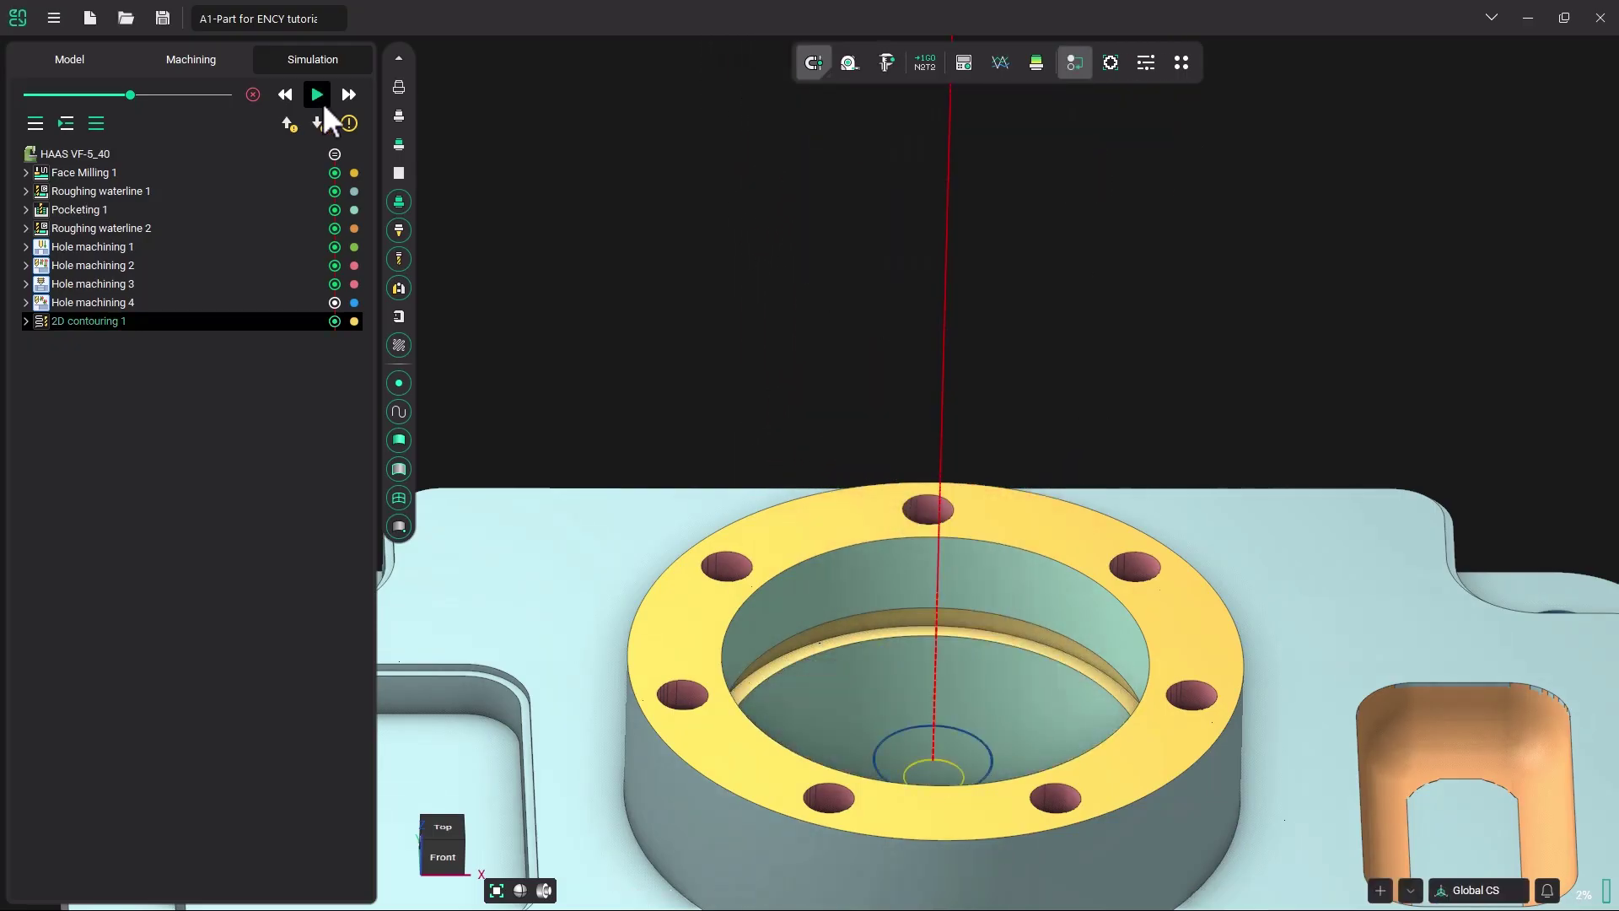
Inspect the simulated groove from several angles, then return to the Machining tab.
{"action": "mouse_move", "coordinate": [706, 426]}
{"action": "middle_mouse_down"}
{"action": "mouse_move", "coordinate": [707, 521]}
{"action": "mouse_move", "coordinate": [704, 452]}
{"action": "middle_mouse_up"}
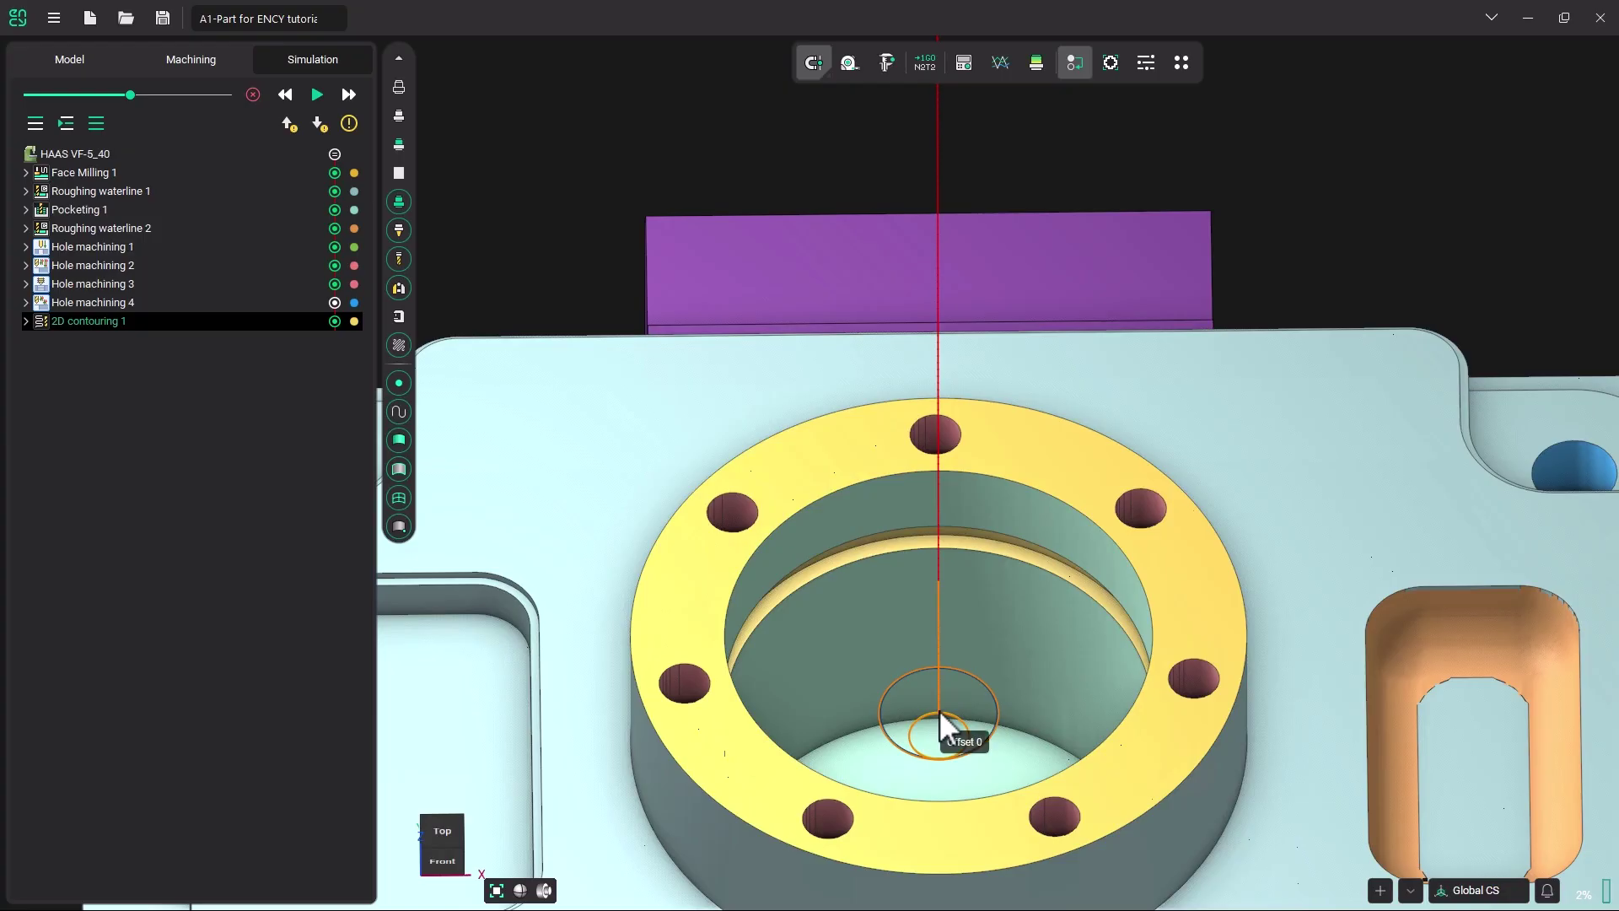
{"action": "middle_click_drag", "start_coordinate": [943, 708], "coordinate": [944, 677]}
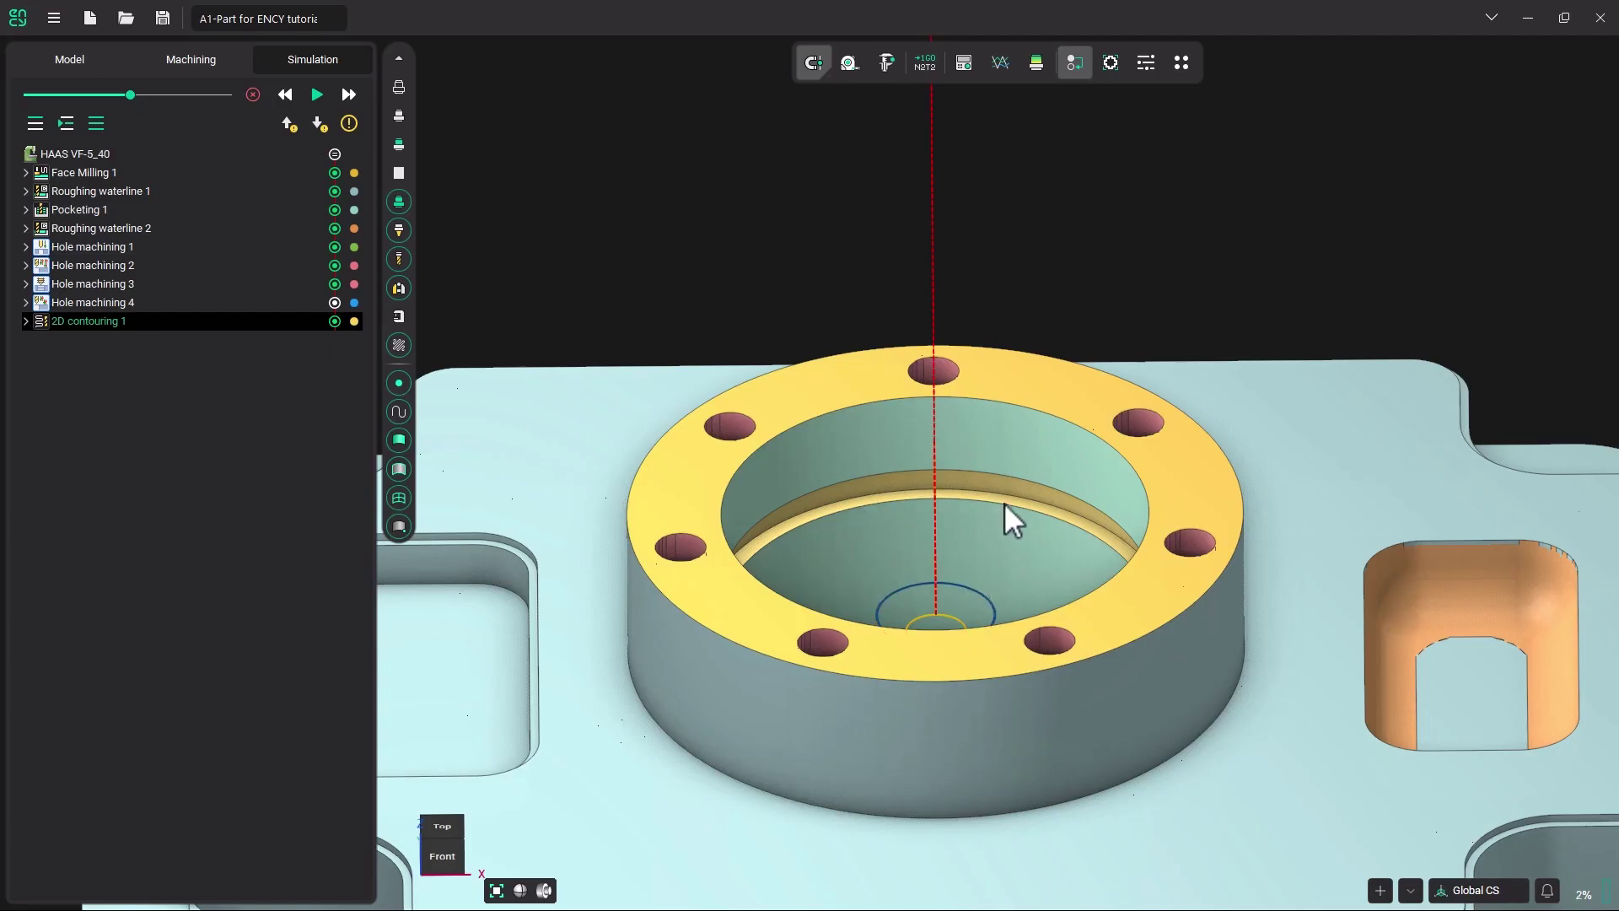
{"action": "scroll", "coordinate": [892, 557], "scroll_direction": "down", "scroll_amount": 5}
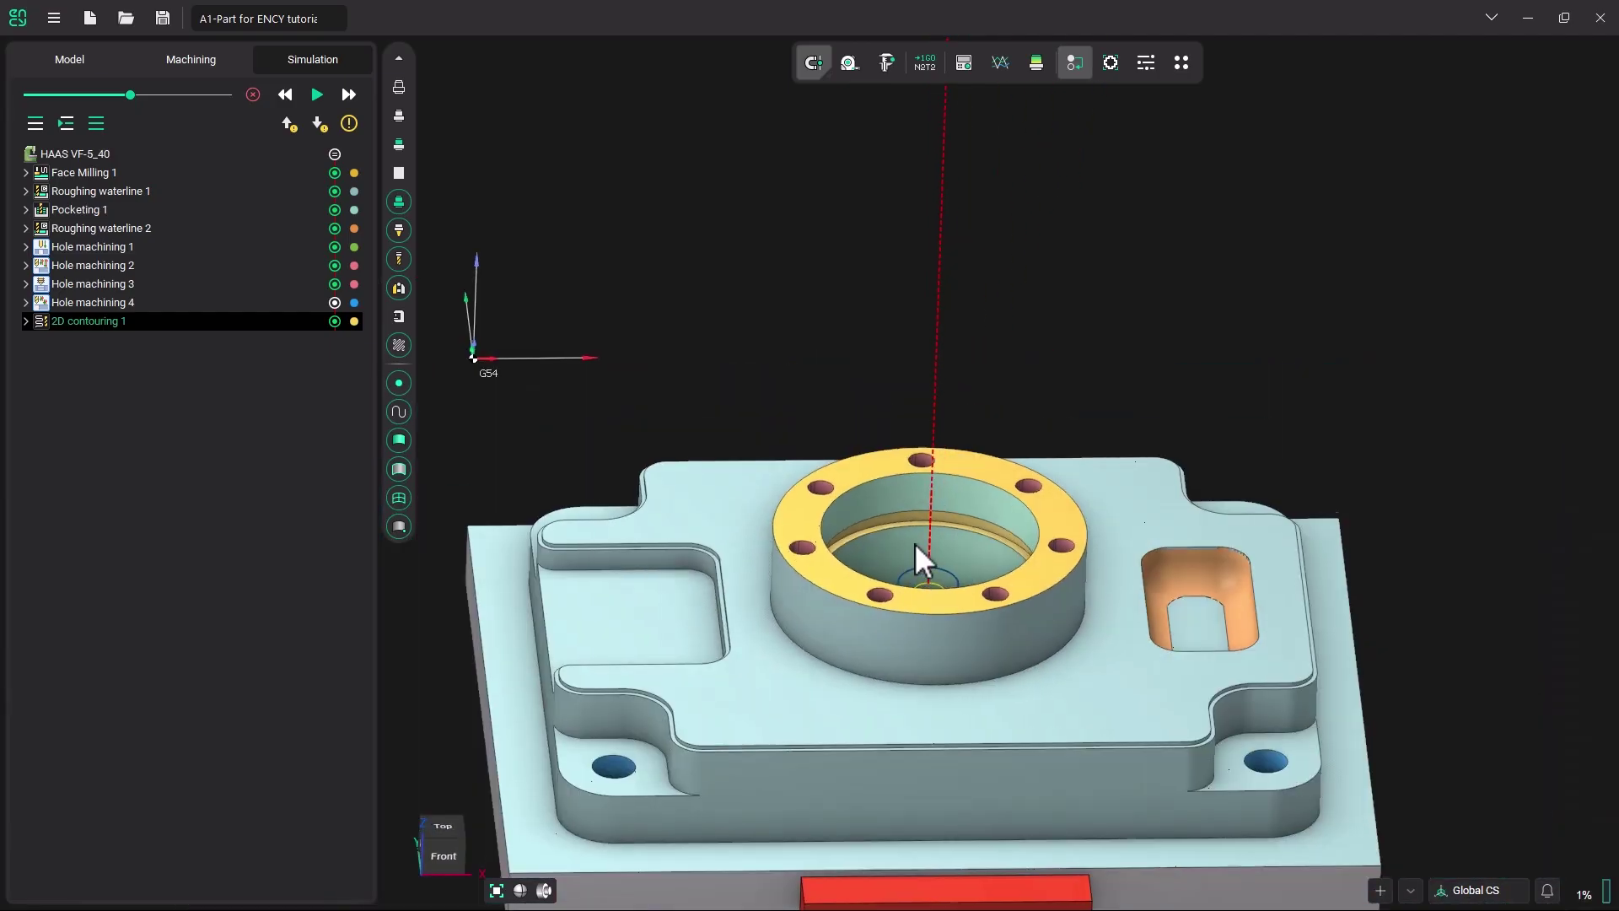
{"action": "middle_click_drag", "start_coordinate": [914, 543], "coordinate": [932, 391]}
{"action": "scroll", "coordinate": [932, 391], "scroll_direction": "up", "scroll_amount": 5}
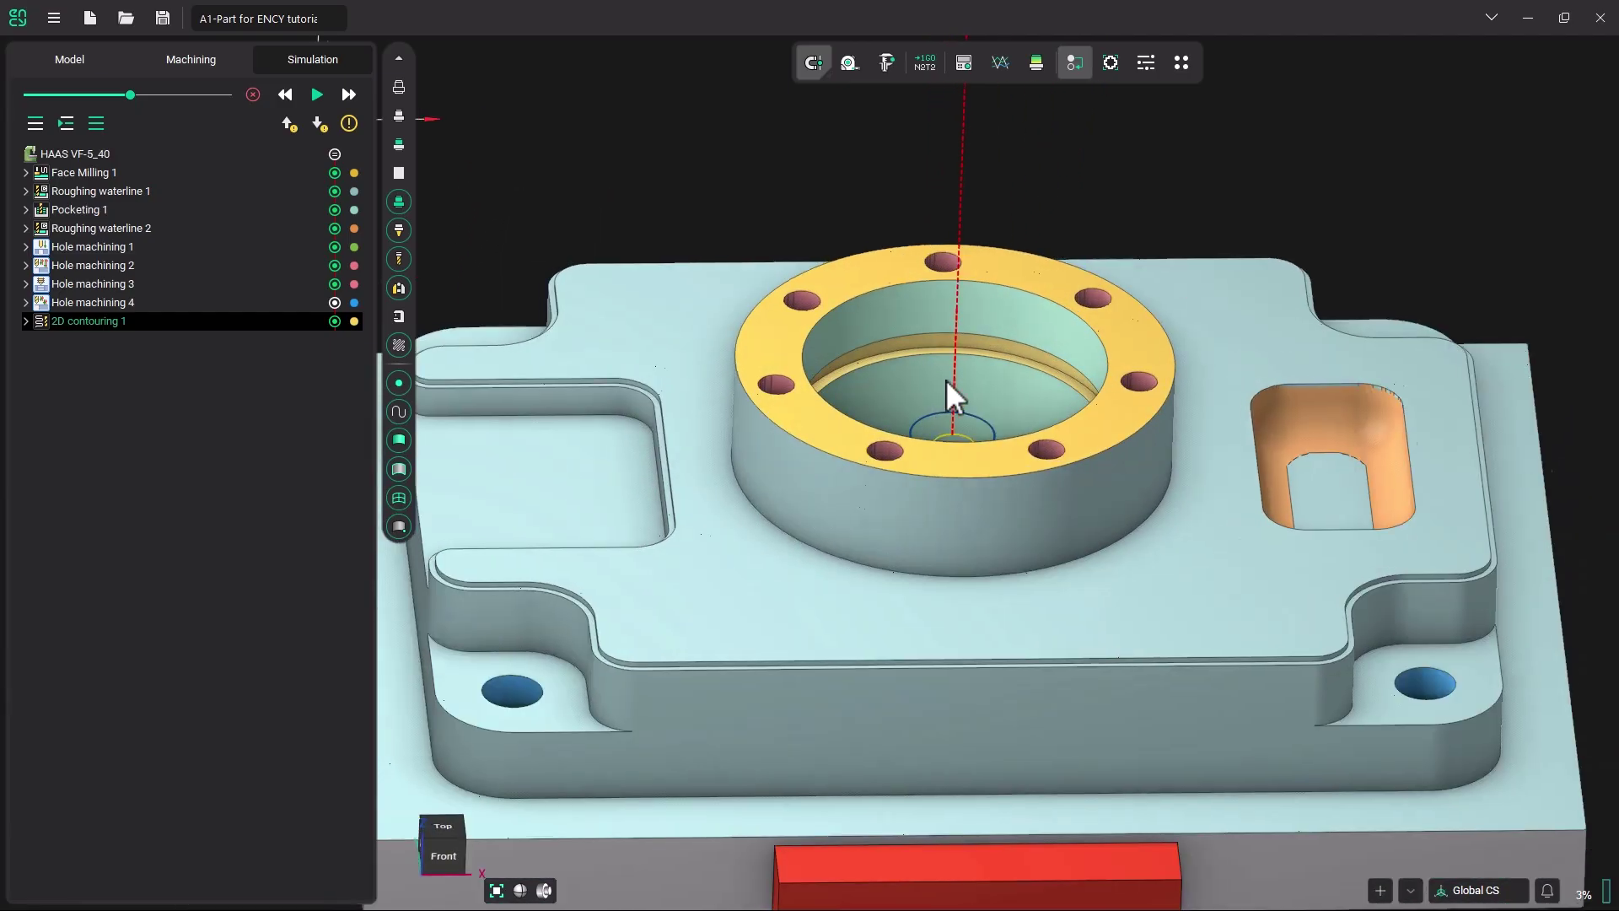
{"action": "left_click", "coordinate": [202, 57]}
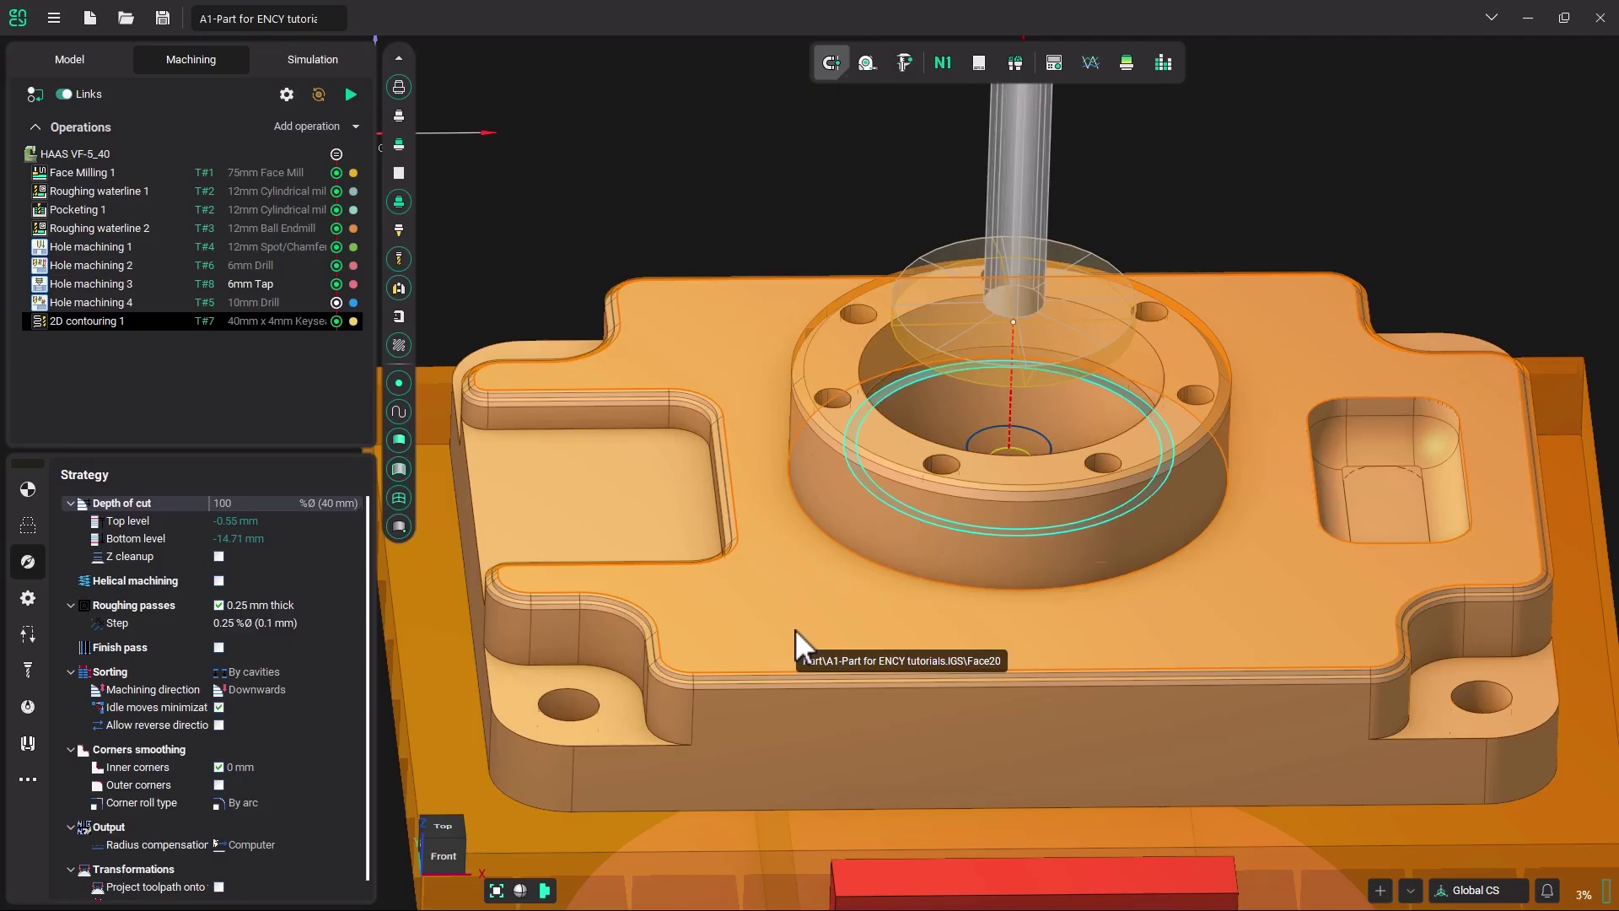
Add 2D contouring 2 using the T#2 12mm Cylindrical mill.
{"action": "scroll", "coordinate": [799, 626], "scroll_direction": "down", "scroll_amount": 3}
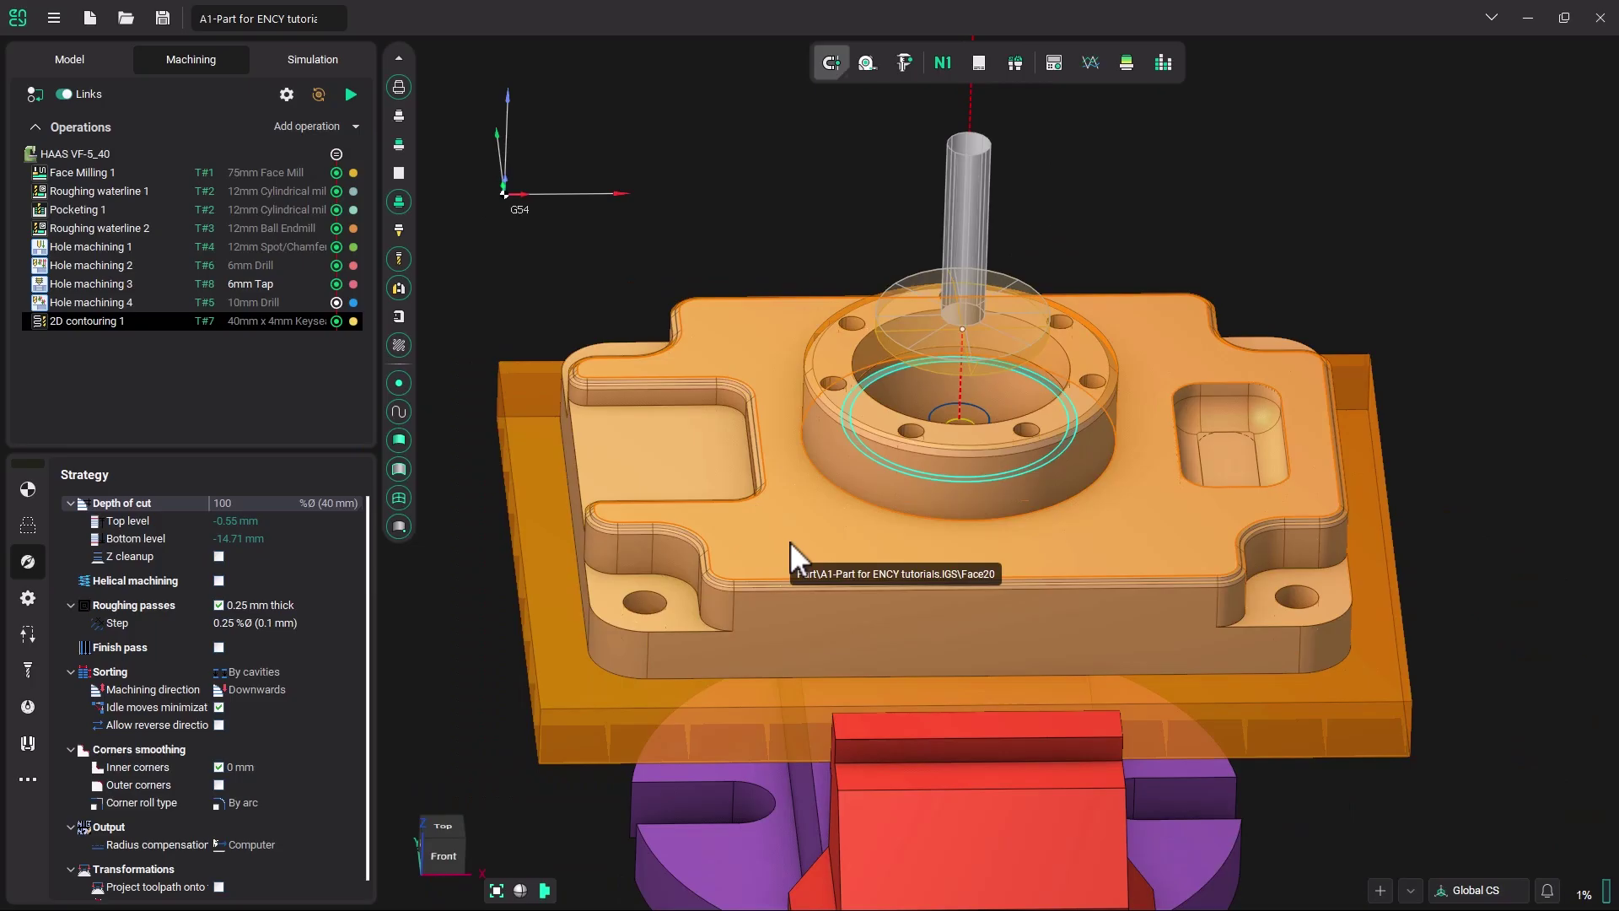
{"action": "left_click", "coordinate": [355, 125]}
{"action": "mouse_move", "coordinate": [337, 196]}
{"action": "left_click", "coordinate": [435, 238]}
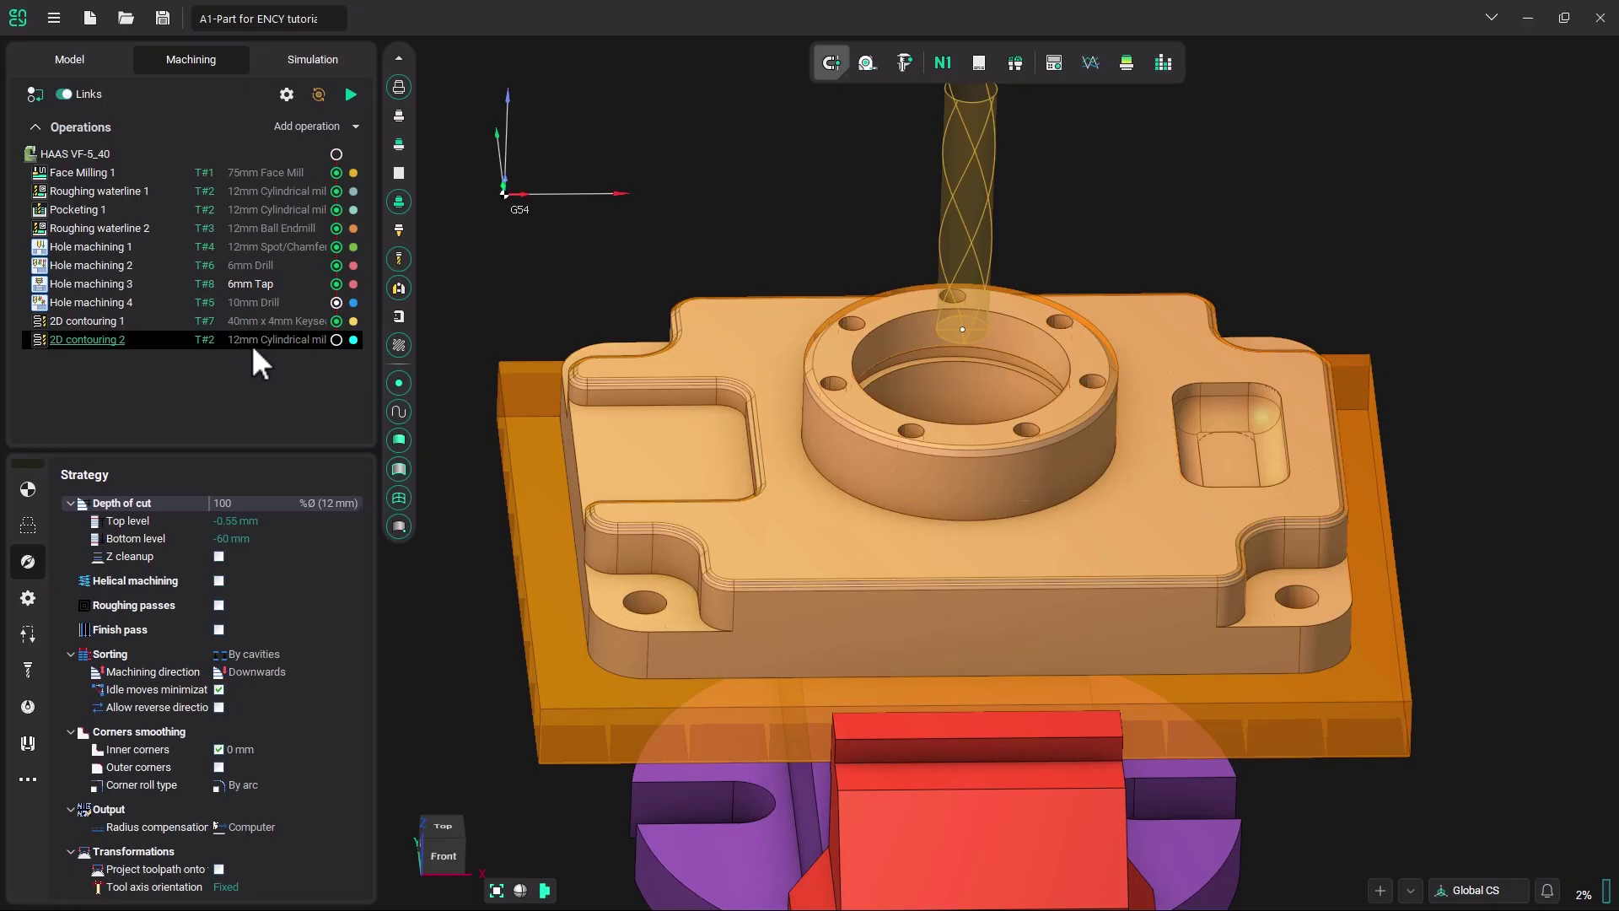
Select the part's outer profile edge as the contour.
{"action": "right_click_drag", "start_coordinate": [658, 525], "coordinate": [732, 562]}
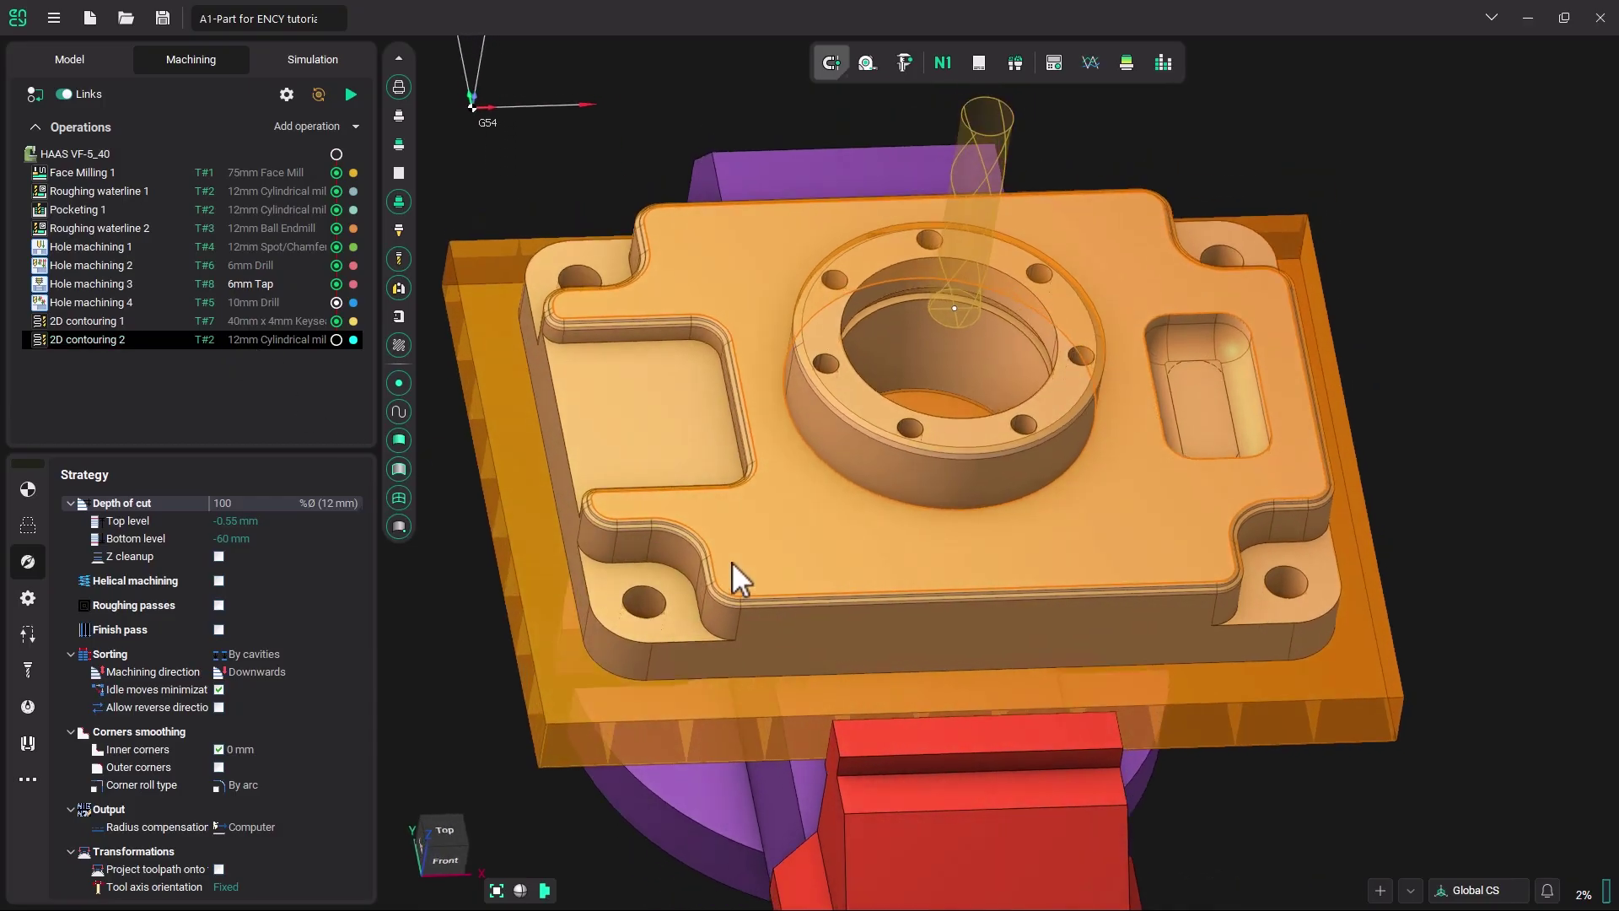
{"action": "left_click", "coordinate": [680, 537]}
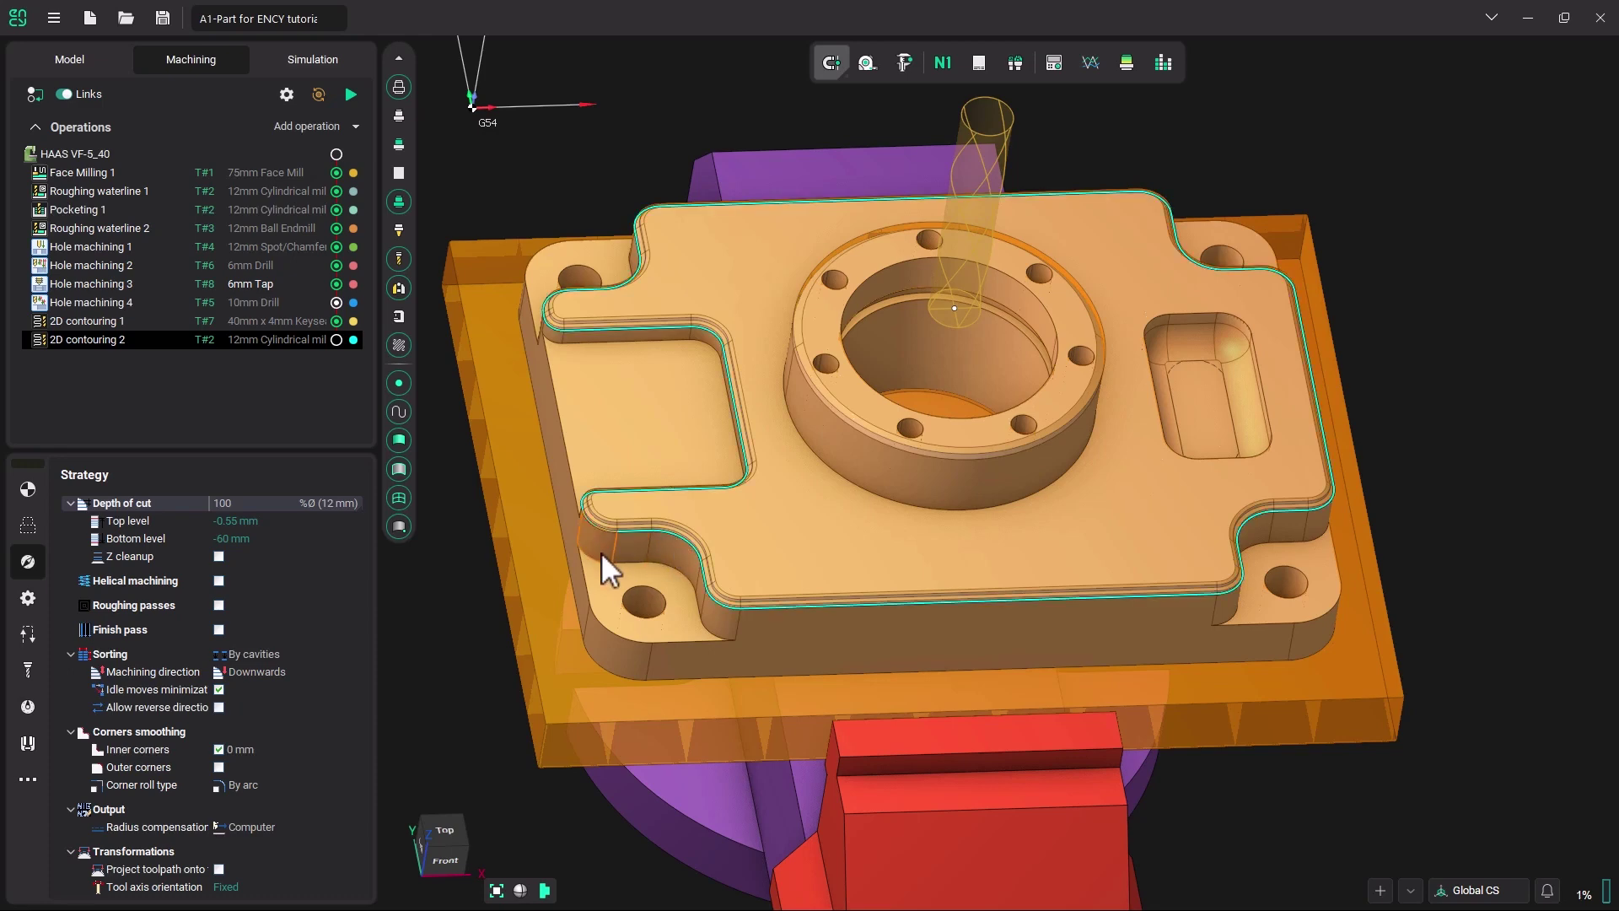
{"action": "right_click_drag", "start_coordinate": [620, 568], "coordinate": [564, 500]}
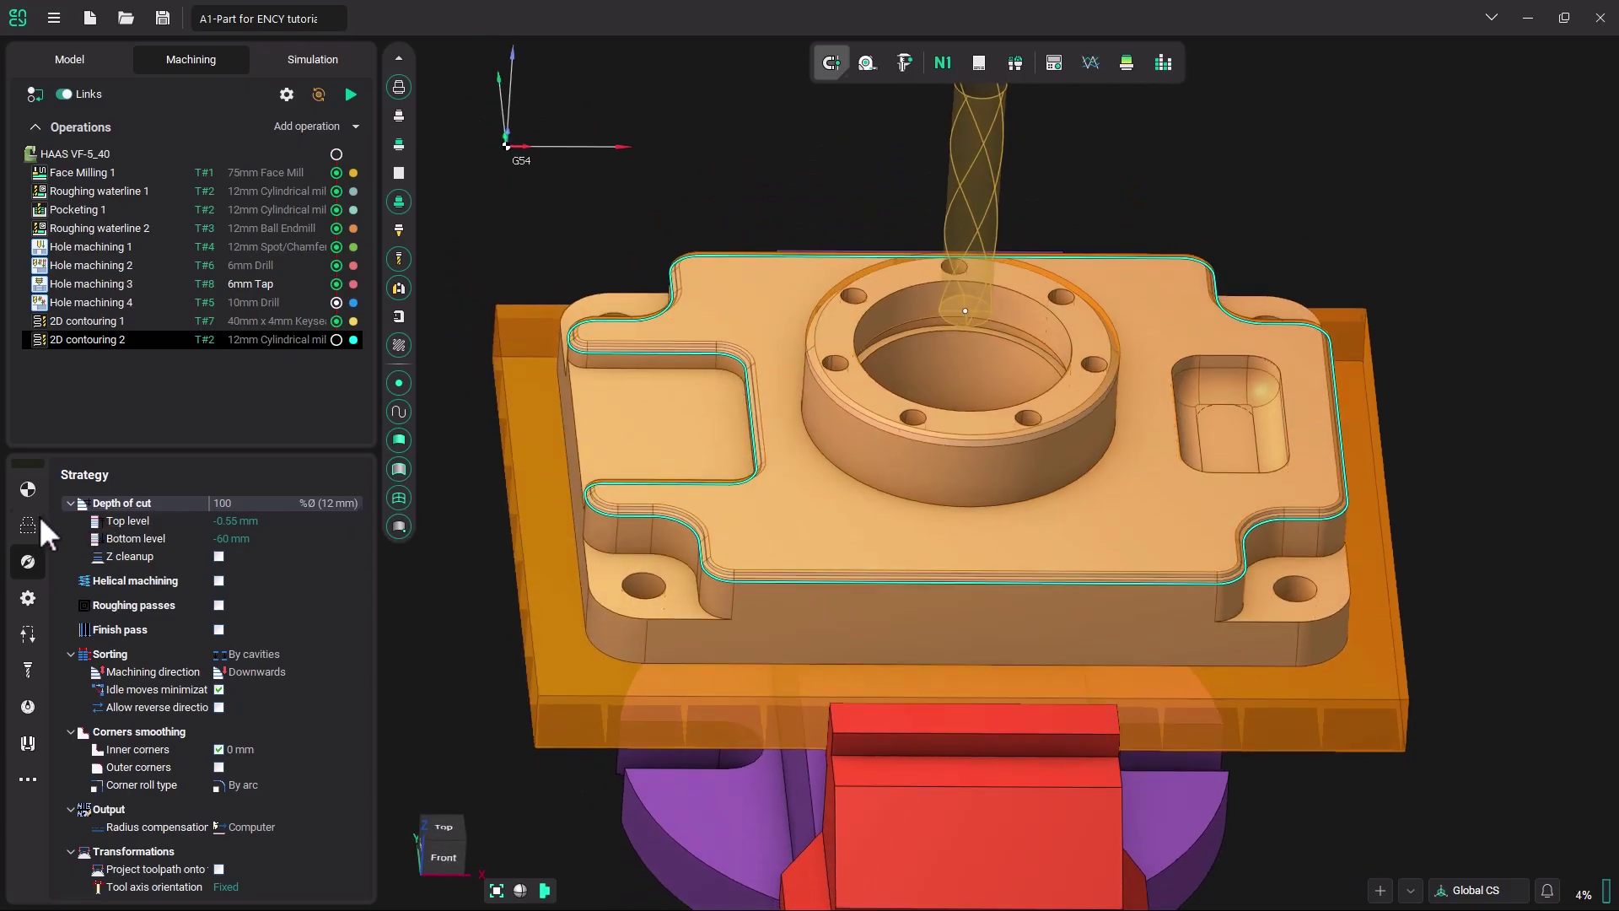
Add the outer-profile chain as Curve and part face Face51 as Bottom Level.
{"action": "left_click", "coordinate": [27, 525]}
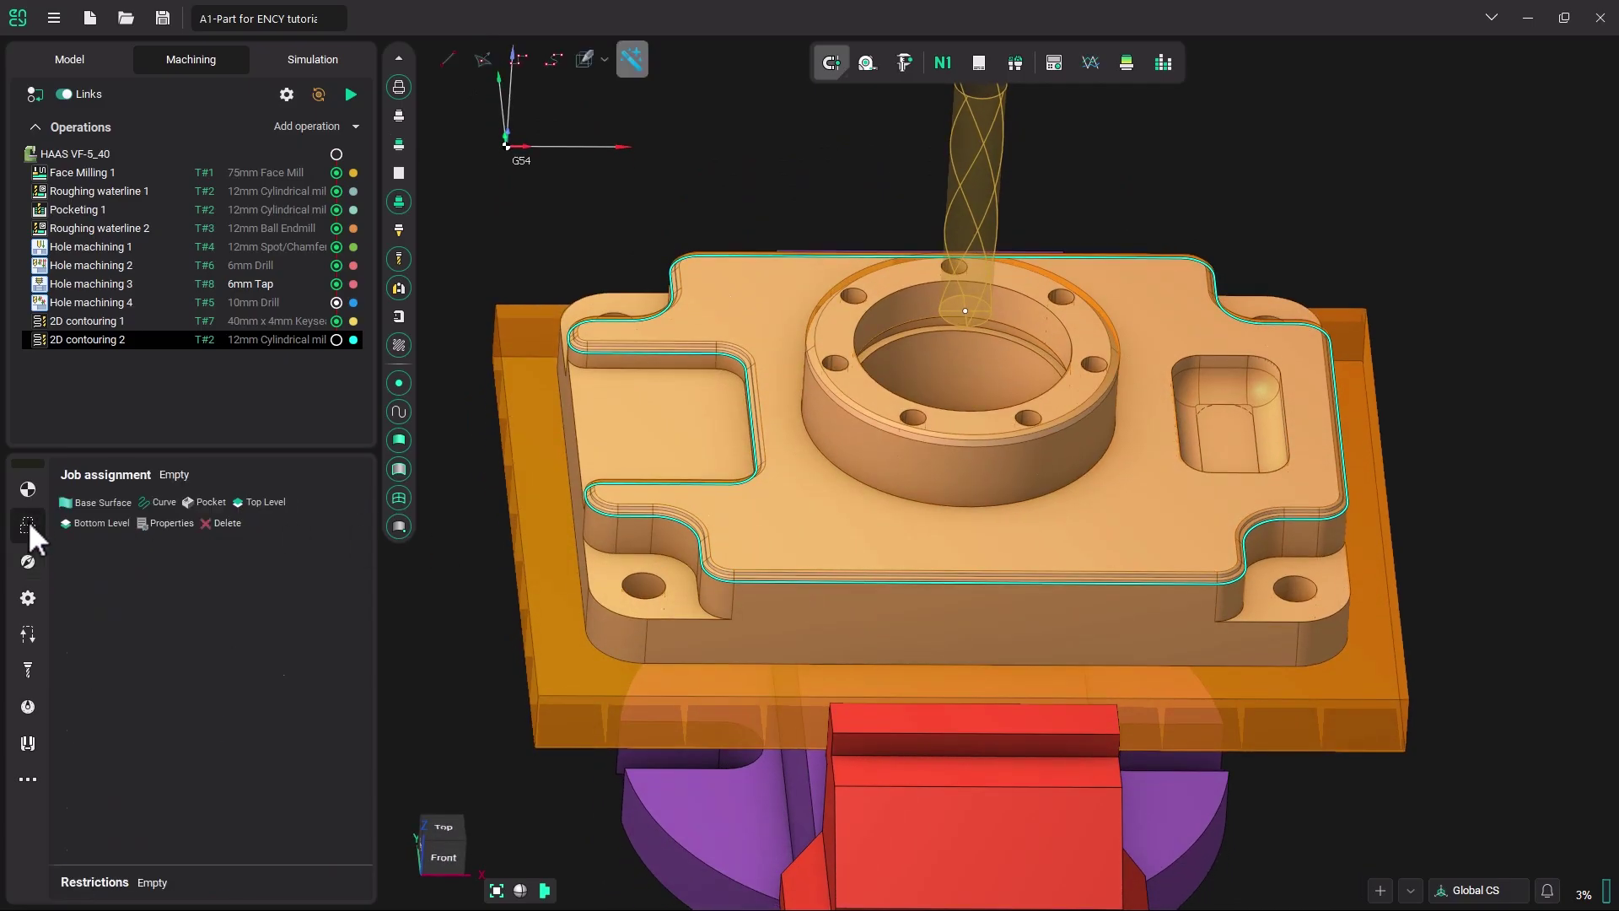
{"action": "left_click", "coordinate": [165, 501]}
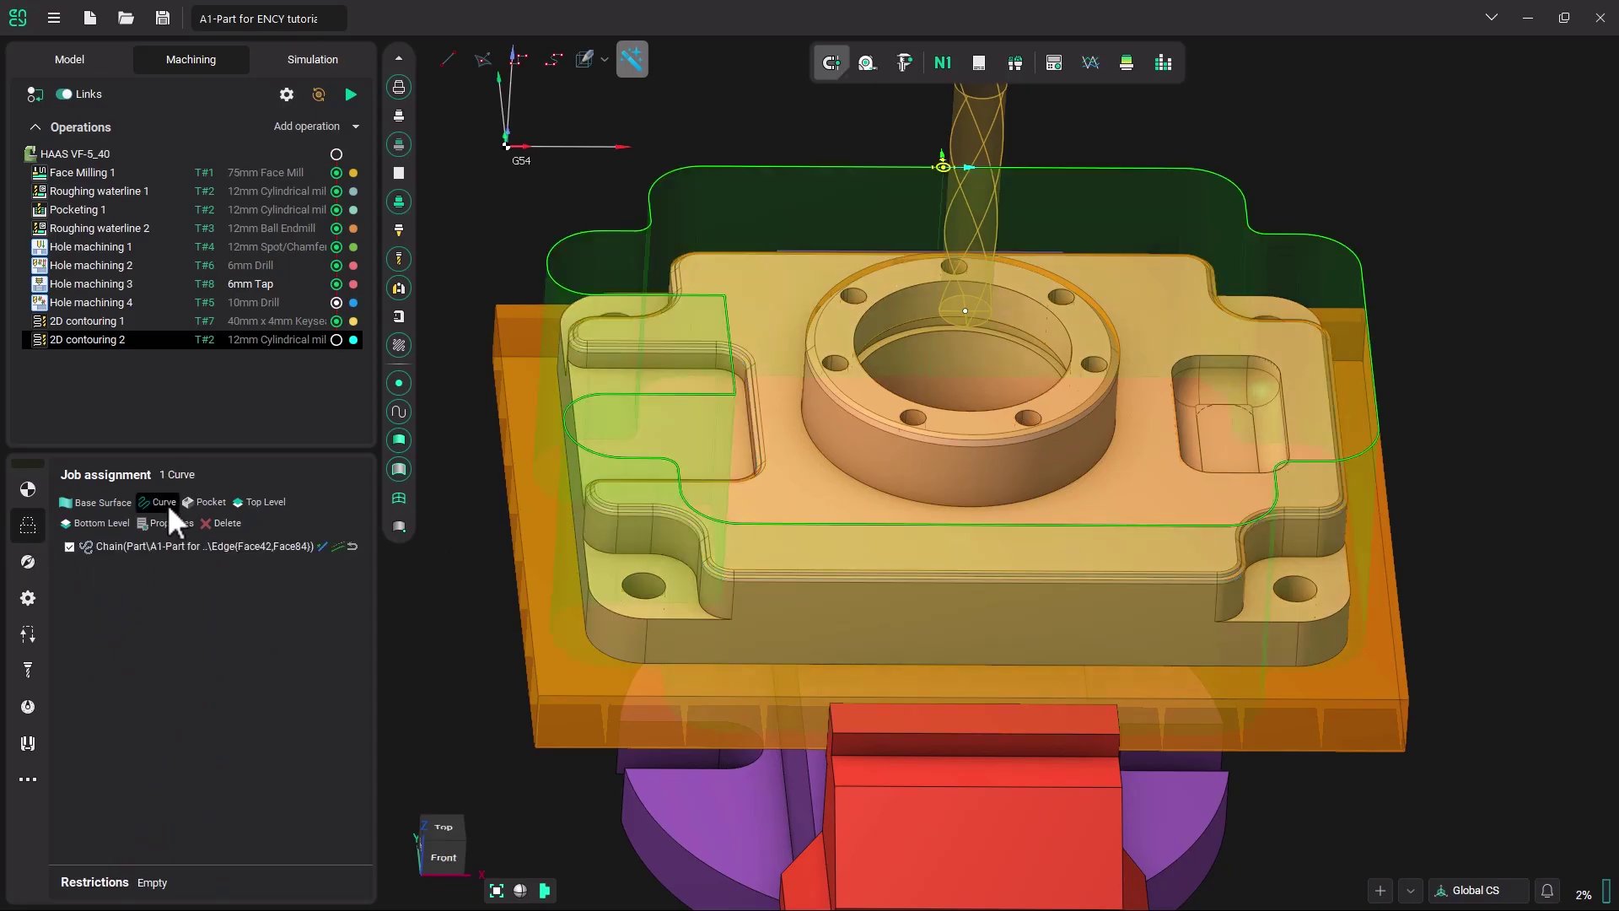
{"action": "left_click", "coordinate": [670, 419]}
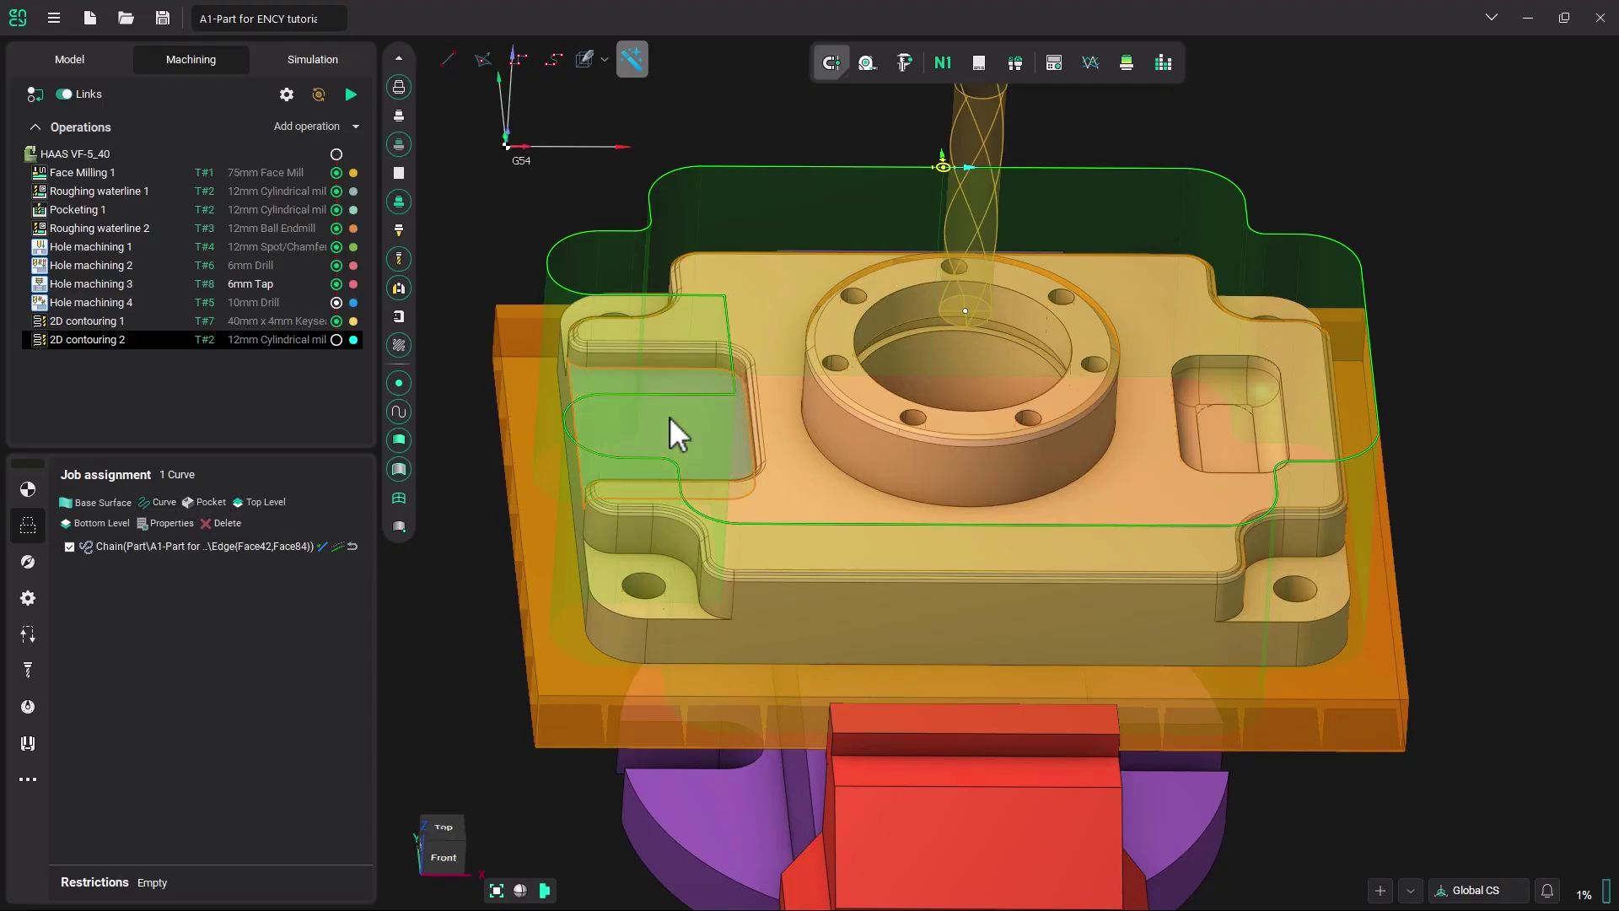
{"action": "left_click", "coordinate": [96, 525]}
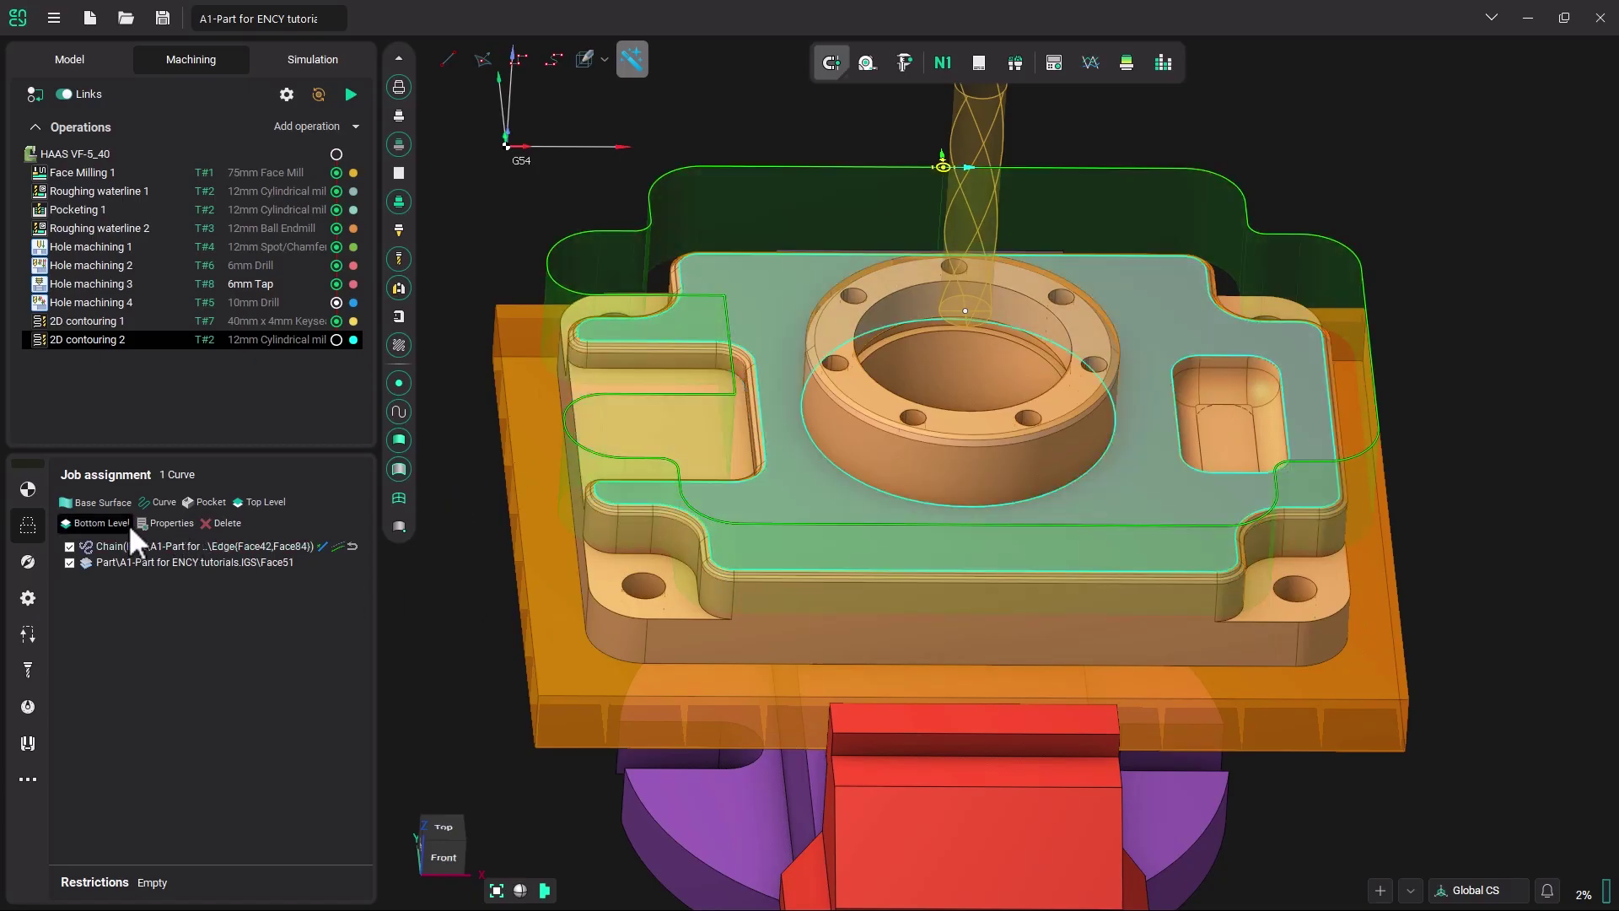
Set the top face Face20 as Top Level and calculate the toolpath.
{"action": "left_click", "coordinate": [260, 500]}
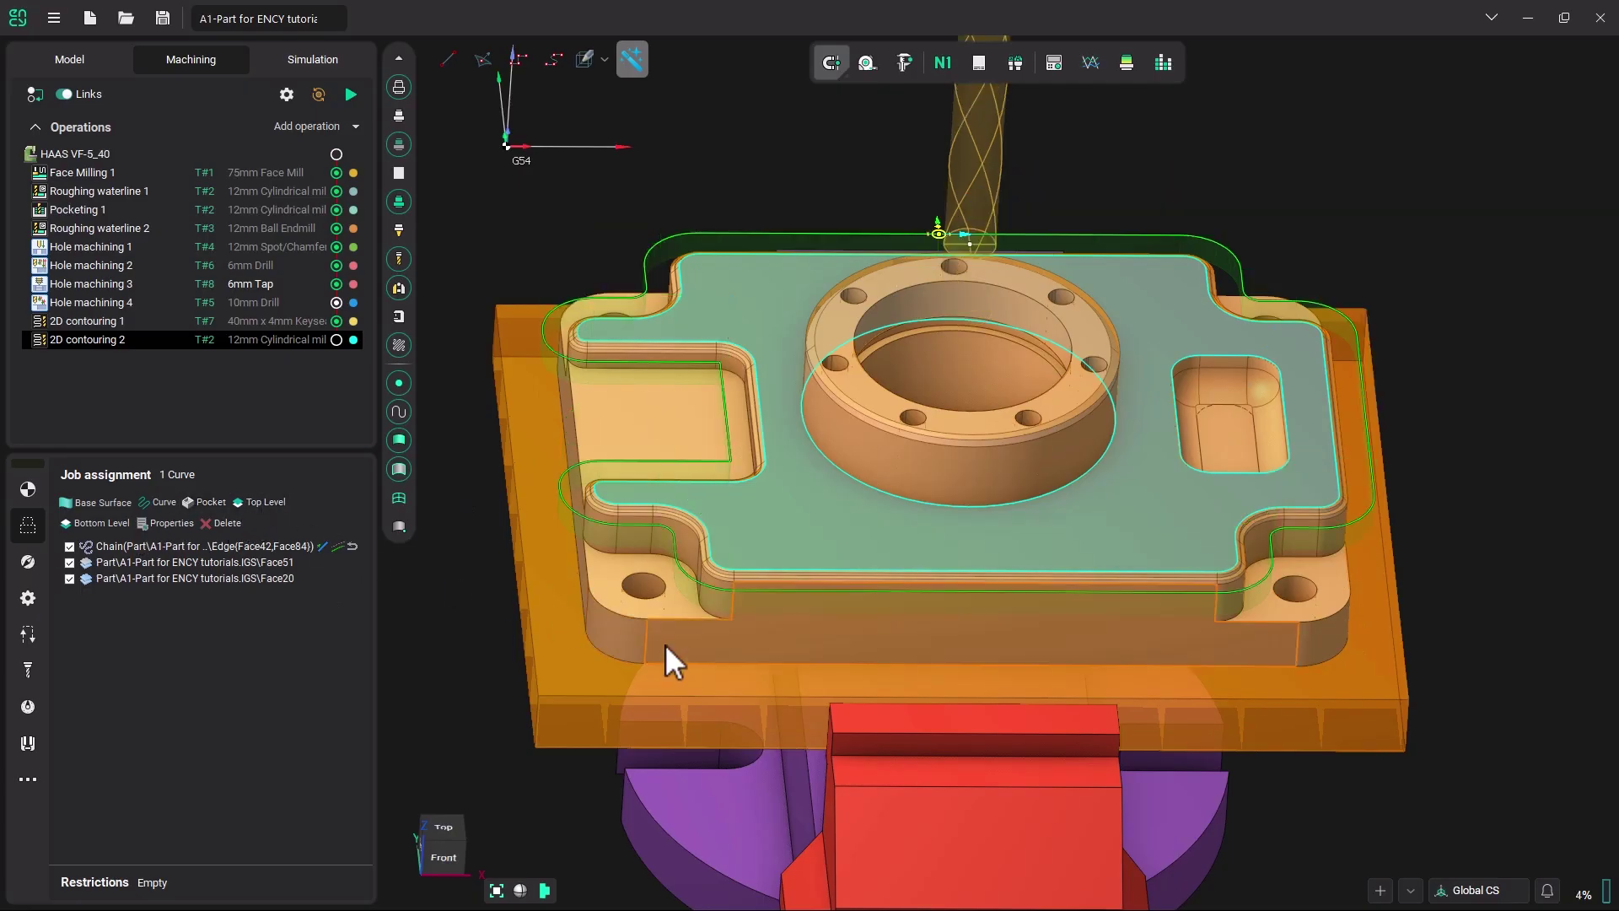
{"action": "mouse_move", "coordinate": [665, 643]}
{"action": "middle_mouse_down"}
{"action": "mouse_move", "coordinate": [665, 664]}
{"action": "mouse_move", "coordinate": [669, 634]}
{"action": "middle_mouse_up"}
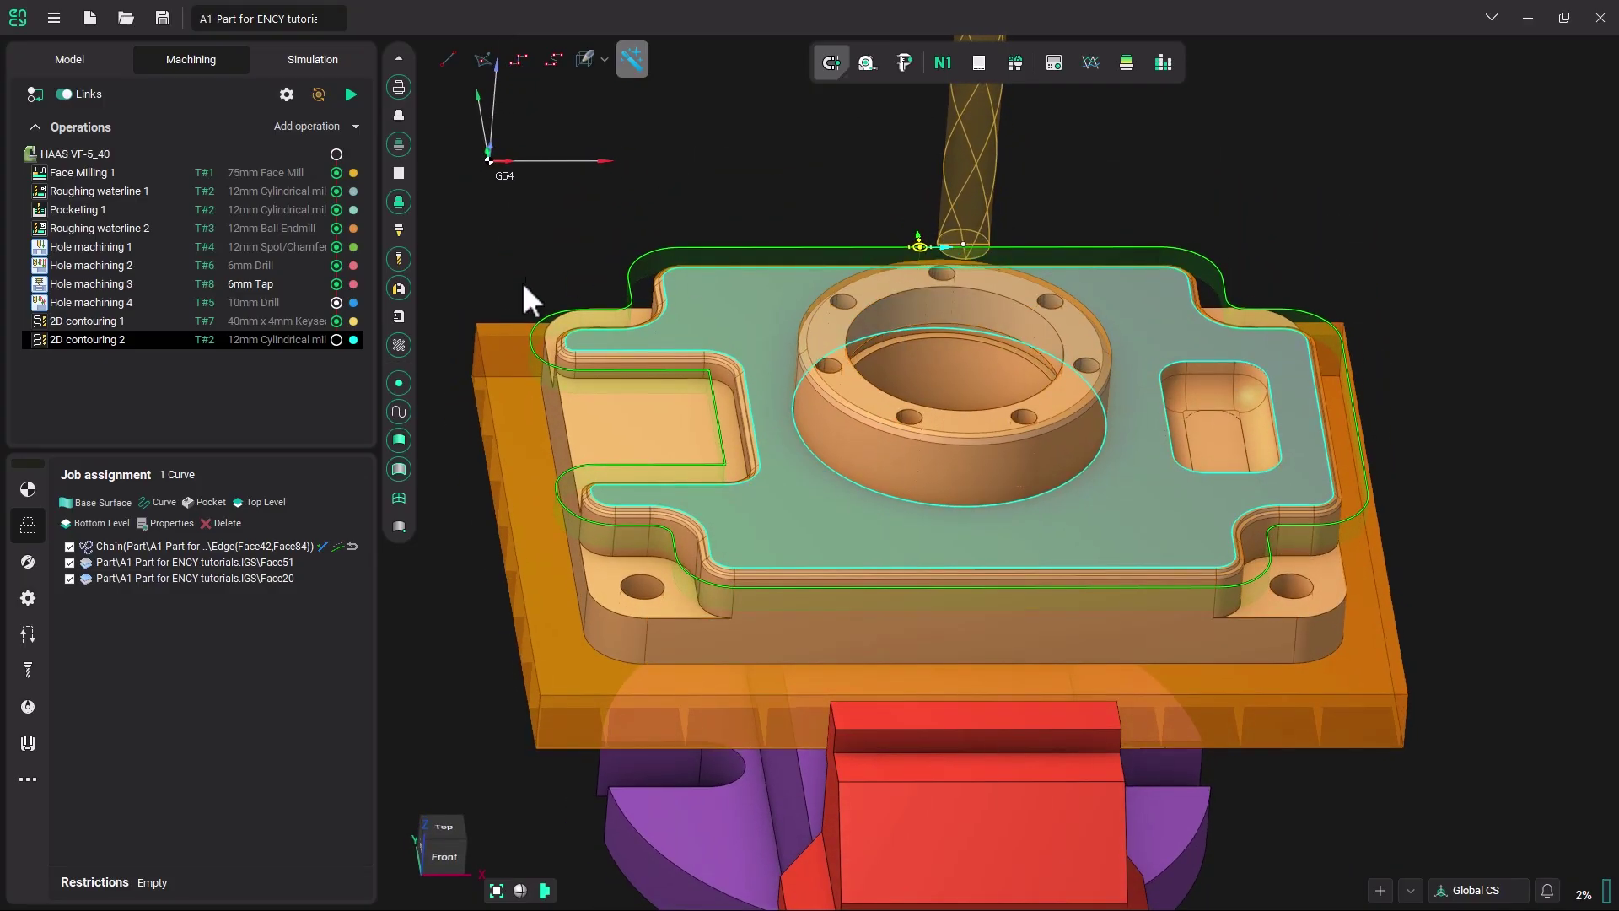
{"action": "left_click", "coordinate": [348, 96]}
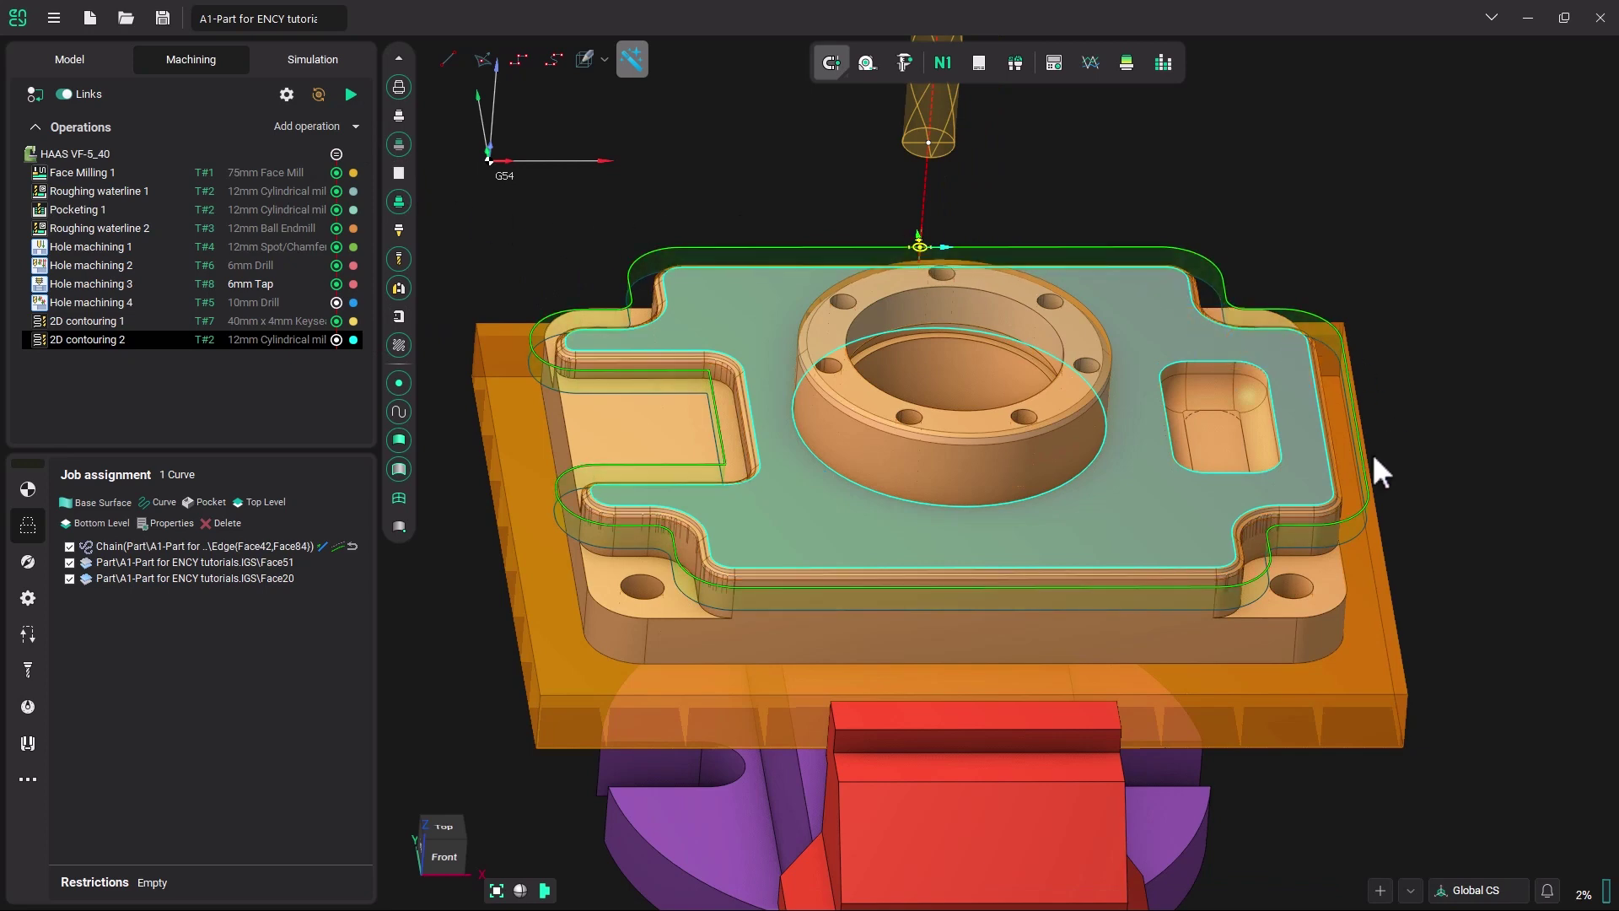
{"action": "left_click", "coordinate": [304, 61]}
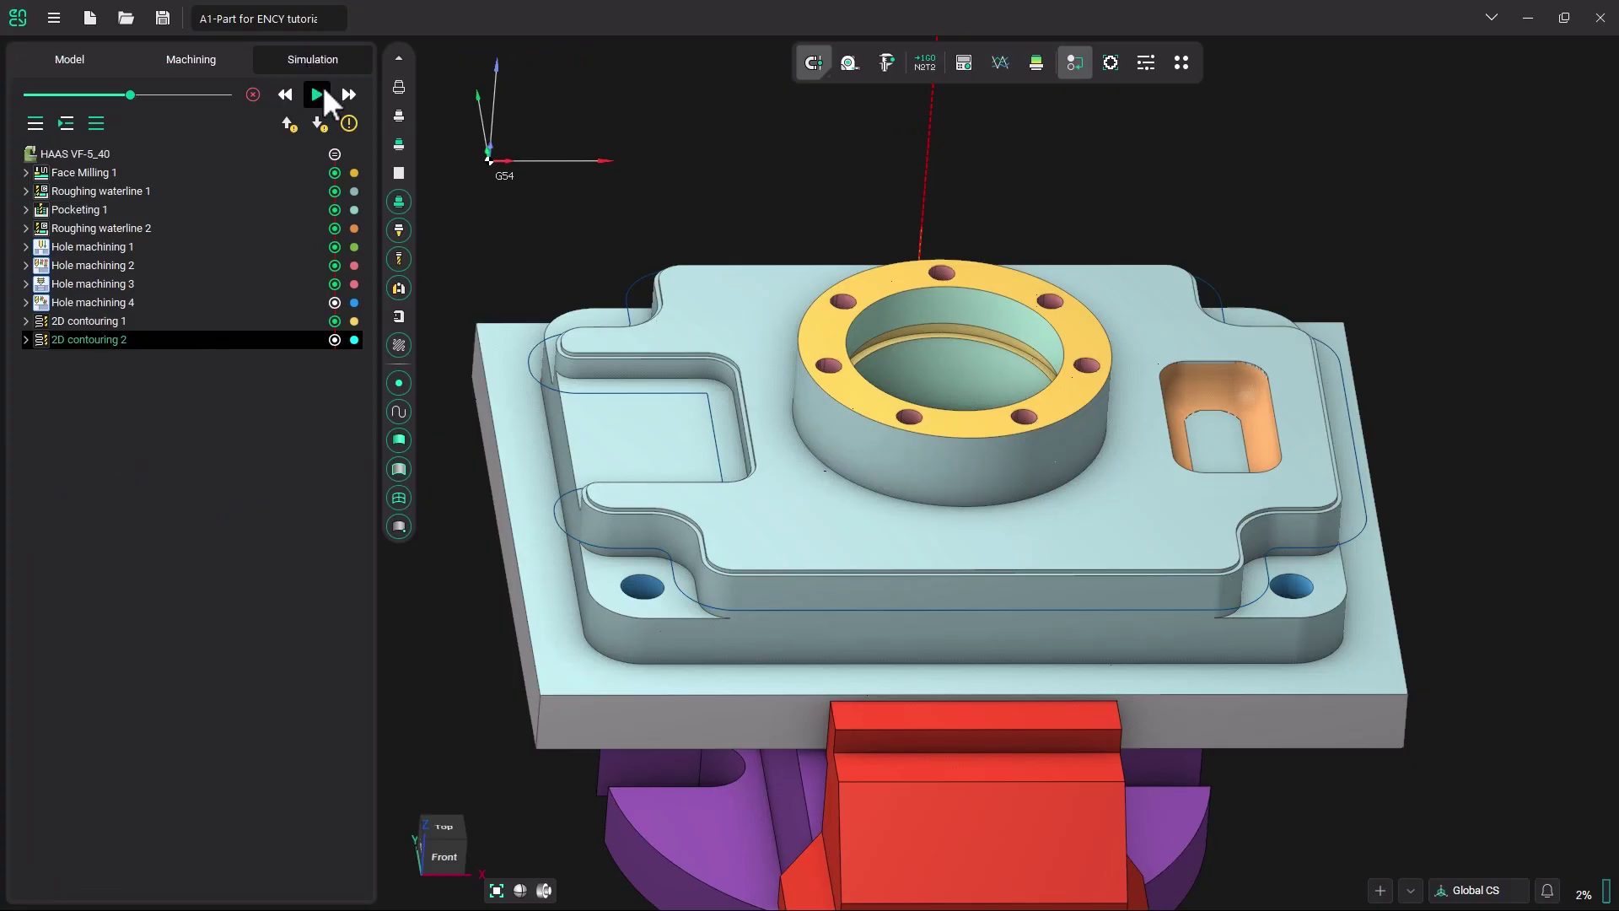
{"action": "left_click_drag", "start_coordinate": [153, 95], "coordinate": [126, 95]}
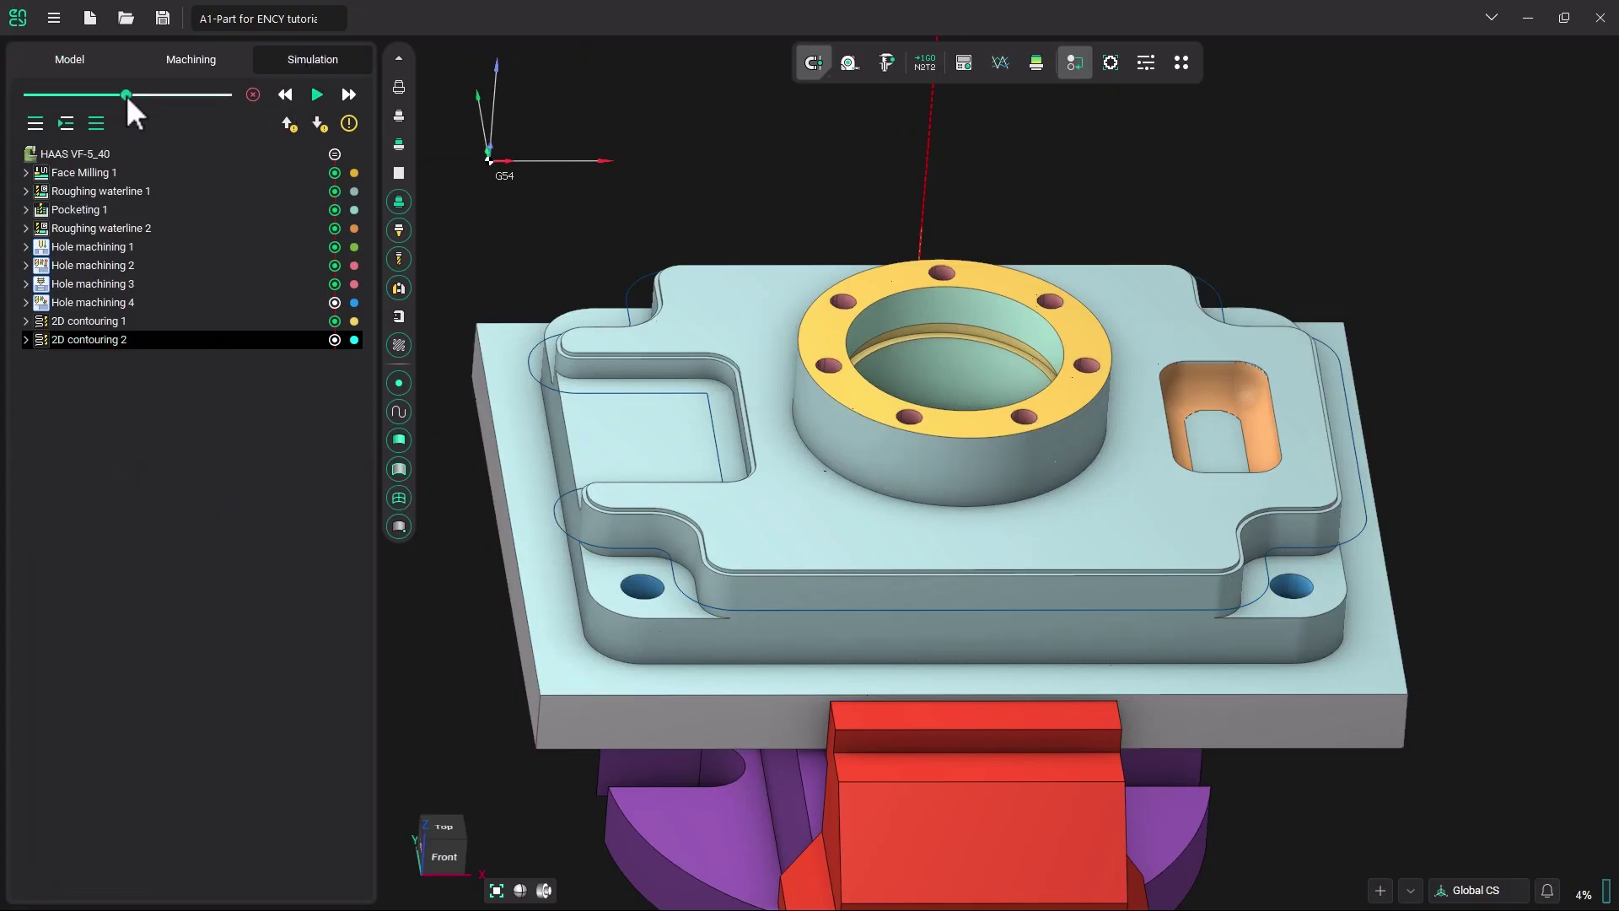
{"action": "left_click", "coordinate": [316, 94]}
{"action": "right_click_drag", "start_coordinate": [570, 288], "coordinate": [700, 222]}
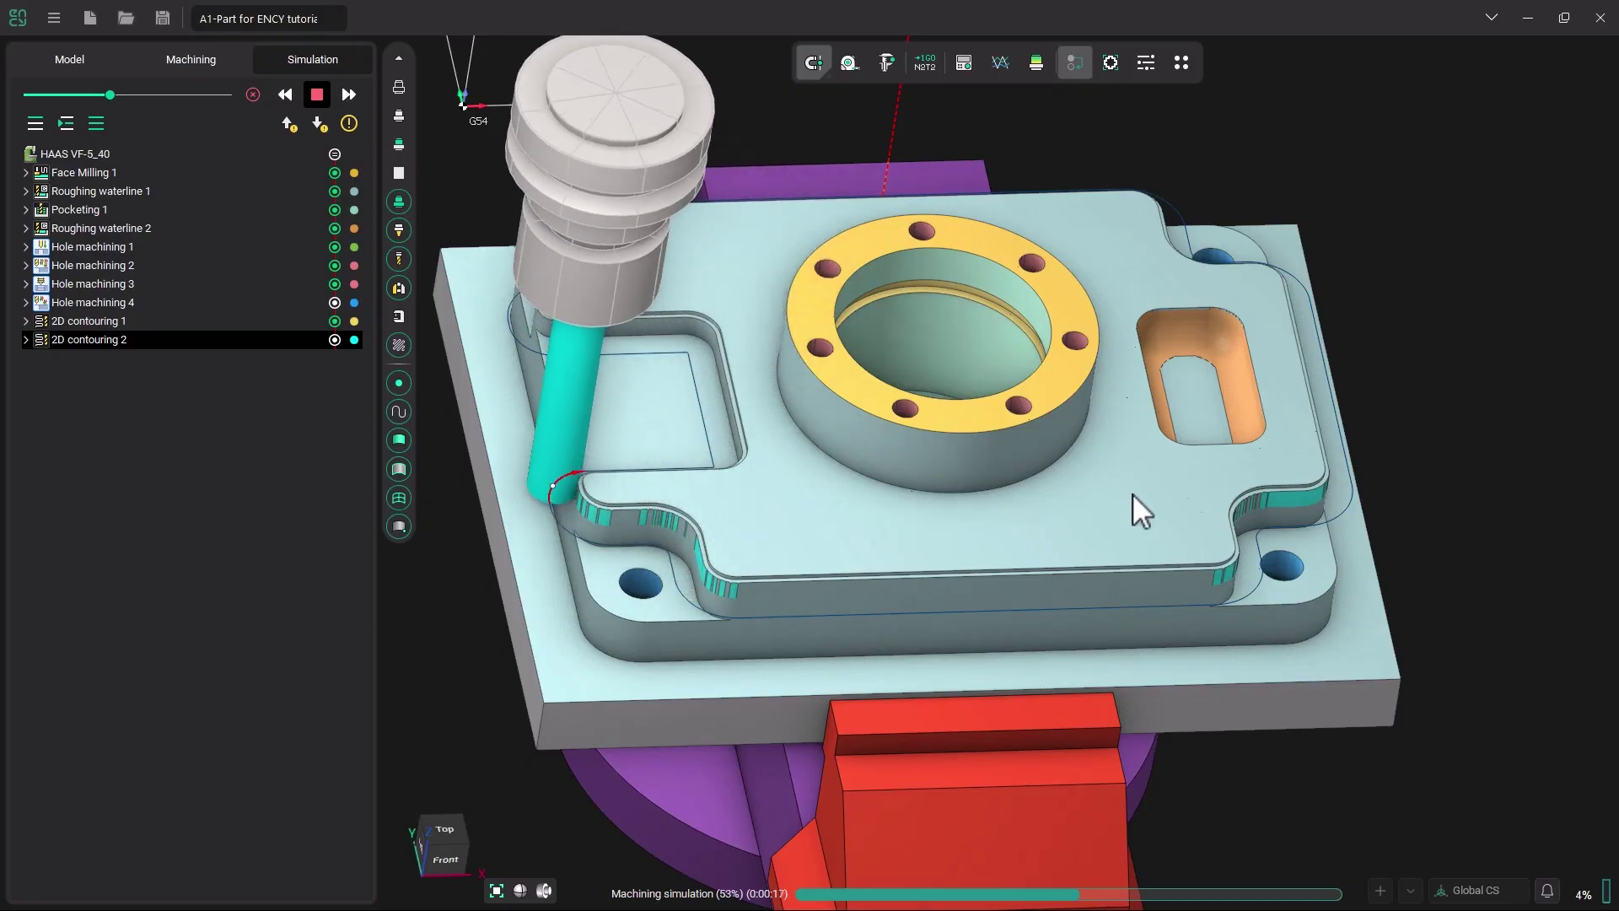
{"action": "left_click_drag", "start_coordinate": [110, 96], "coordinate": [131, 96]}
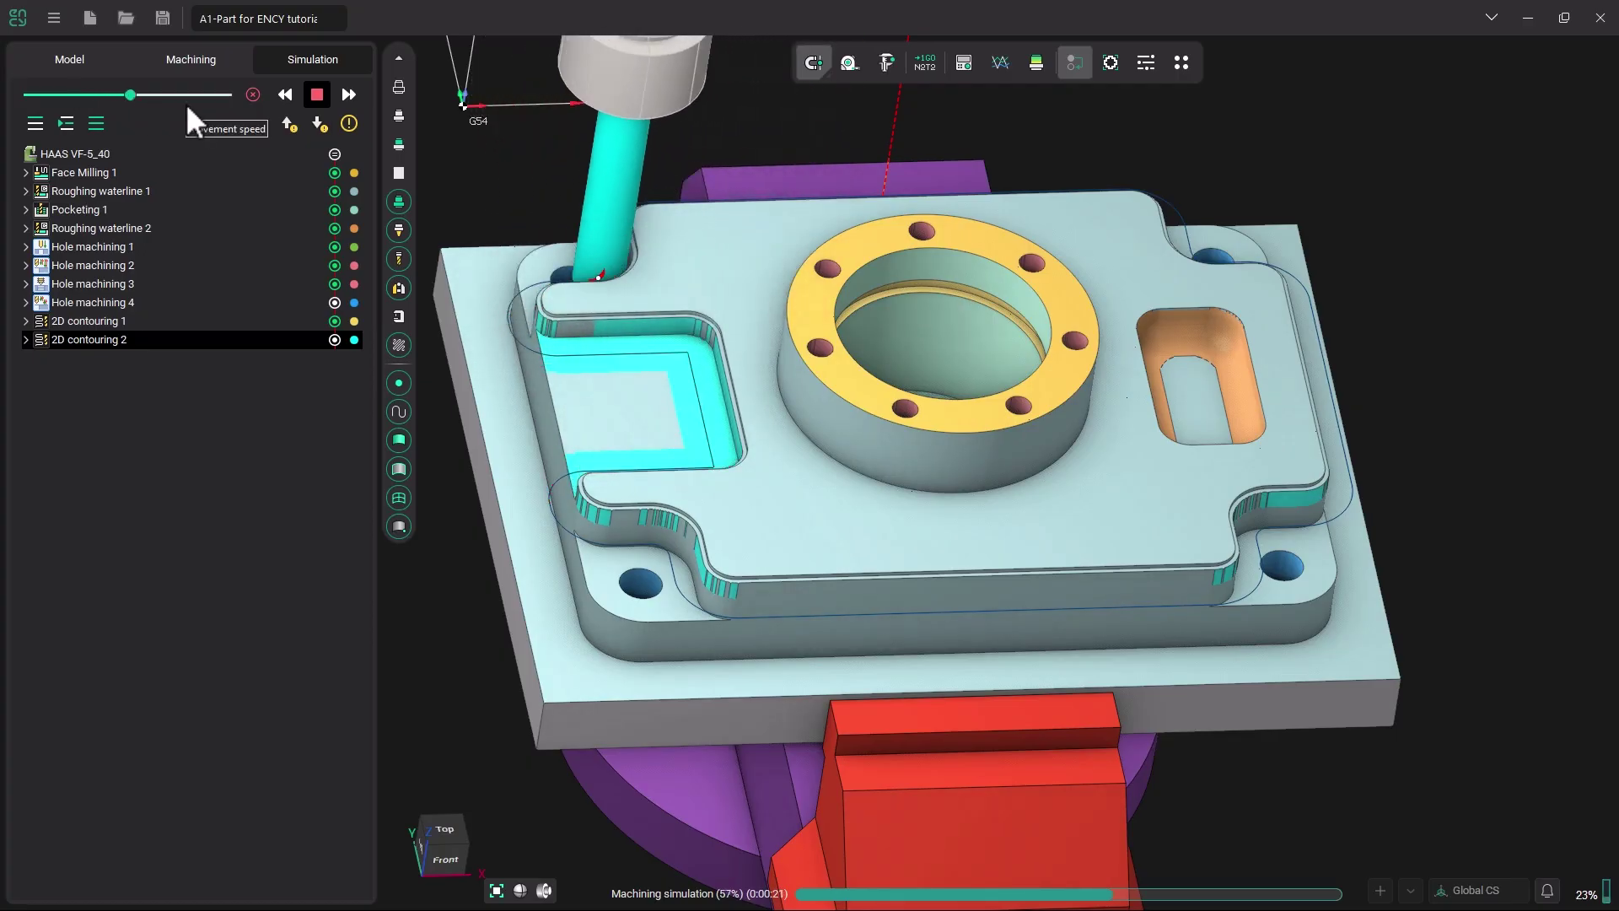
{"action": "left_click", "coordinate": [195, 65]}
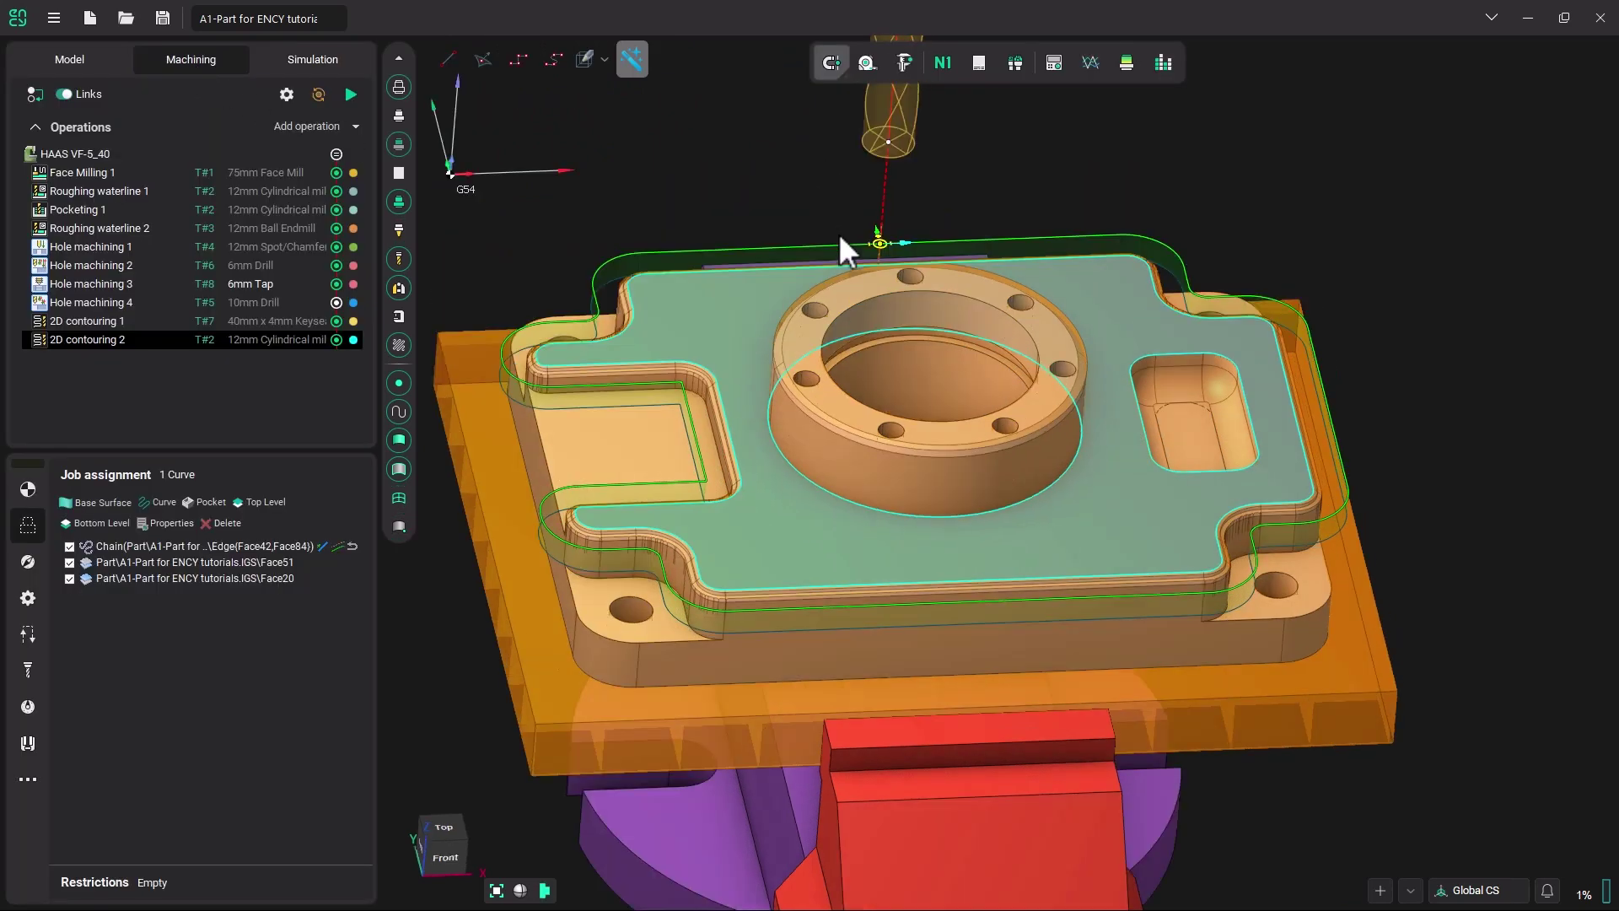
Switch to Top view and slide the contour start point right along the top edge.
{"action": "scroll", "coordinate": [880, 240], "scroll_direction": "up", "scroll_amount": 3}
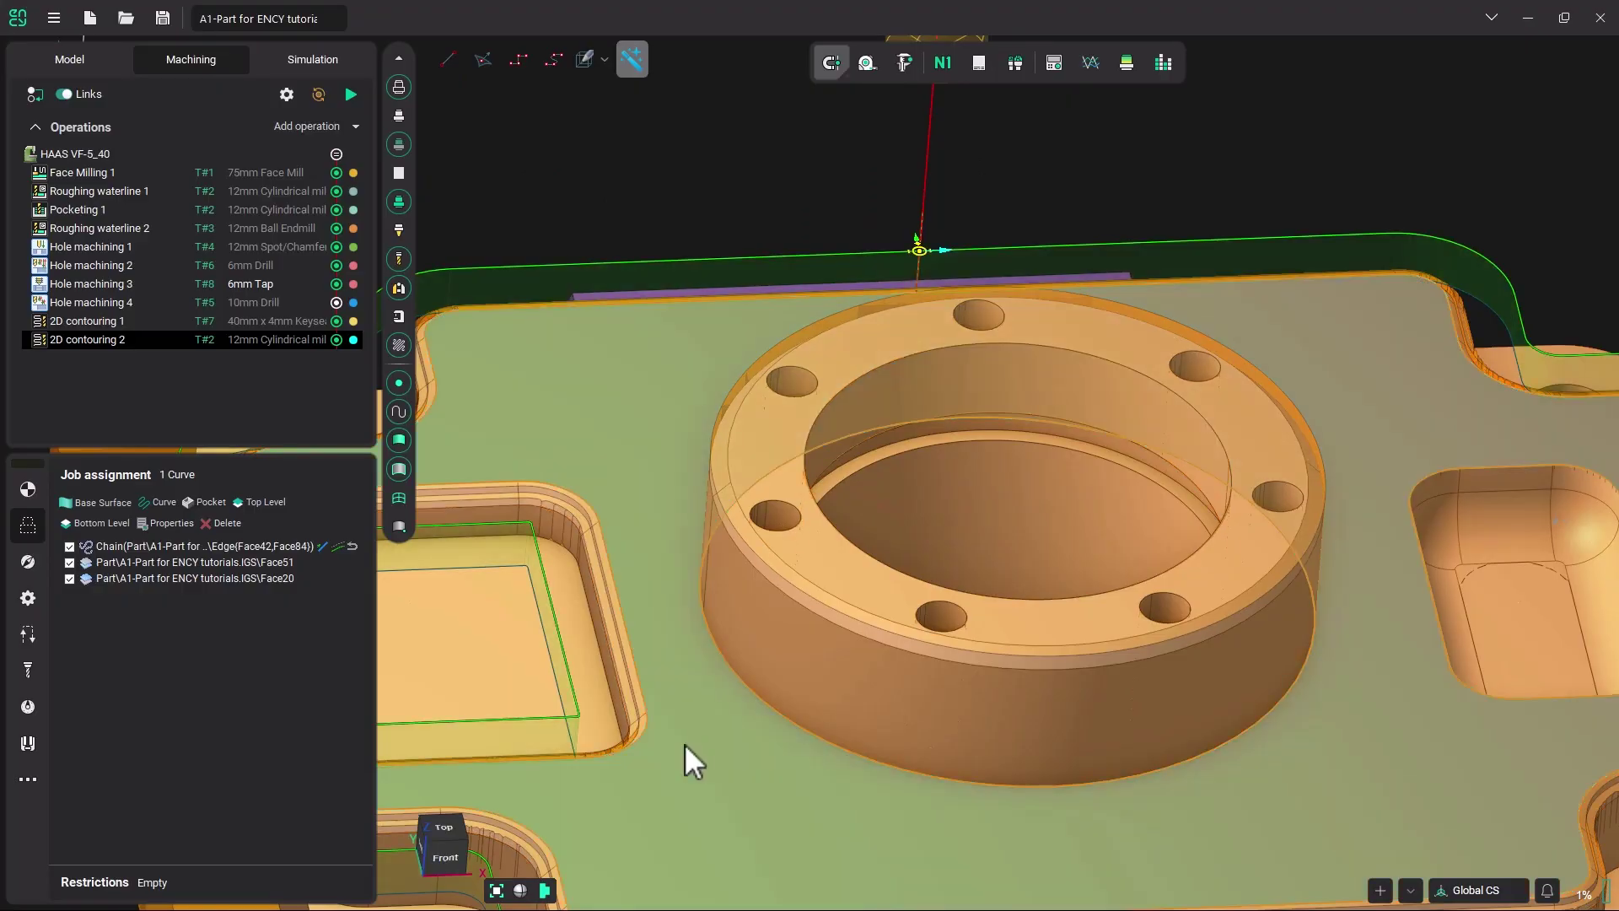
{"action": "left_click", "coordinate": [444, 830]}
{"action": "left_click", "coordinate": [445, 826]}
{"action": "scroll", "coordinate": [682, 549], "scroll_direction": "up", "scroll_amount": 3}
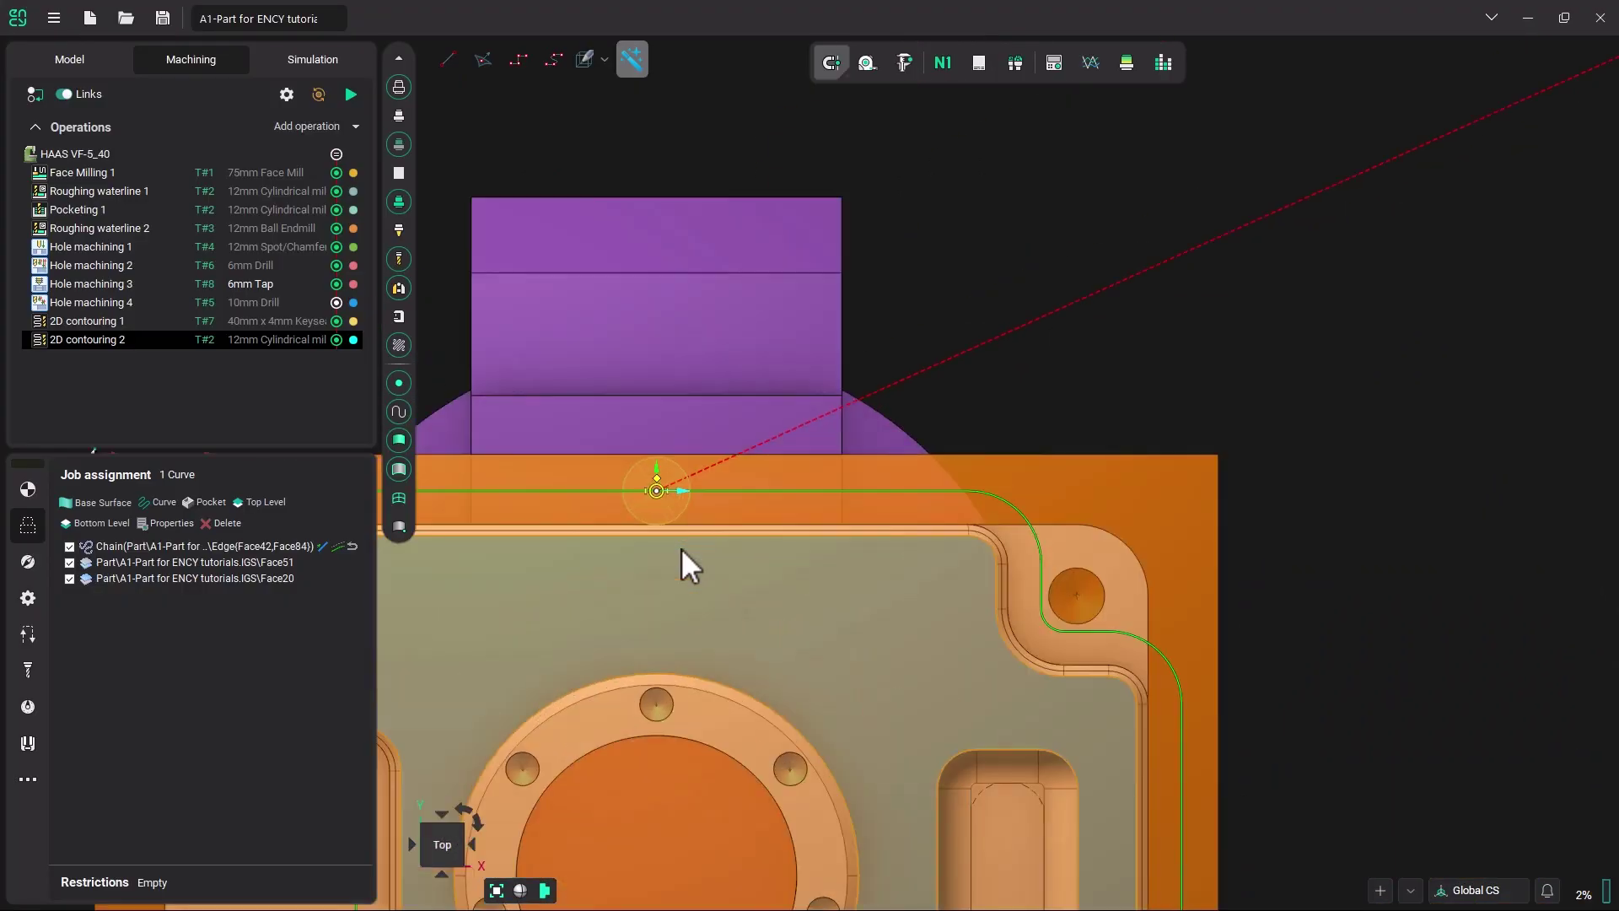
{"action": "scroll", "coordinate": [865, 467], "scroll_direction": "down", "scroll_amount": 1}
{"action": "scroll", "coordinate": [879, 409], "scroll_direction": "up", "scroll_amount": 1}
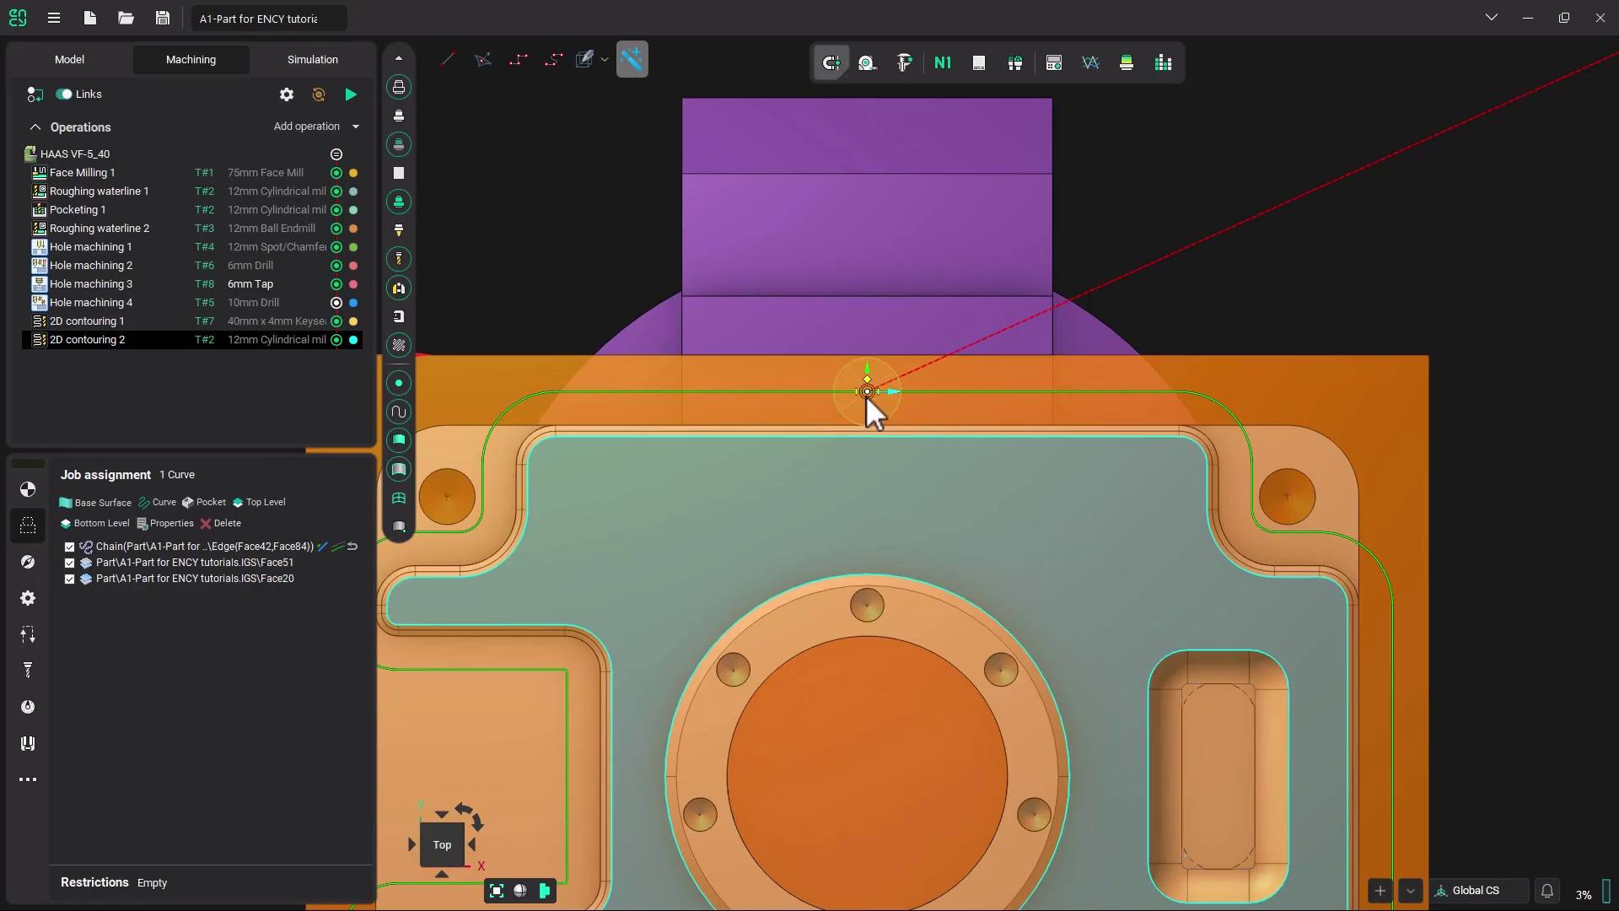
{"action": "mouse_move", "coordinate": [867, 395]}
{"action": "left_mouse_down"}
{"action": "mouse_move", "coordinate": [1215, 414]}
{"action": "mouse_move", "coordinate": [1362, 510]}
{"action": "mouse_move", "coordinate": [1404, 635]}
{"action": "mouse_move", "coordinate": [1404, 717]}
{"action": "mouse_move", "coordinate": [1360, 554]}
{"action": "mouse_move", "coordinate": [1274, 537]}
{"action": "mouse_move", "coordinate": [1199, 424]}
{"action": "mouse_move", "coordinate": [947, 383]}
{"action": "mouse_move", "coordinate": [648, 376]}
{"action": "mouse_move", "coordinate": [519, 397]}
{"action": "mouse_move", "coordinate": [483, 493]}
{"action": "mouse_move", "coordinate": [409, 540]}
{"action": "mouse_move", "coordinate": [409, 662]}
{"action": "mouse_move", "coordinate": [550, 672]}
{"action": "mouse_move", "coordinate": [567, 762]}
{"action": "mouse_move", "coordinate": [553, 684]}
{"action": "mouse_move", "coordinate": [409, 544]}
{"action": "mouse_move", "coordinate": [488, 472]}
{"action": "mouse_move", "coordinate": [730, 405]}
{"action": "mouse_move", "coordinate": [873, 410]}
{"action": "left_mouse_up"}
{"action": "scroll", "coordinate": [868, 393], "scroll_direction": "up", "scroll_amount": 2}
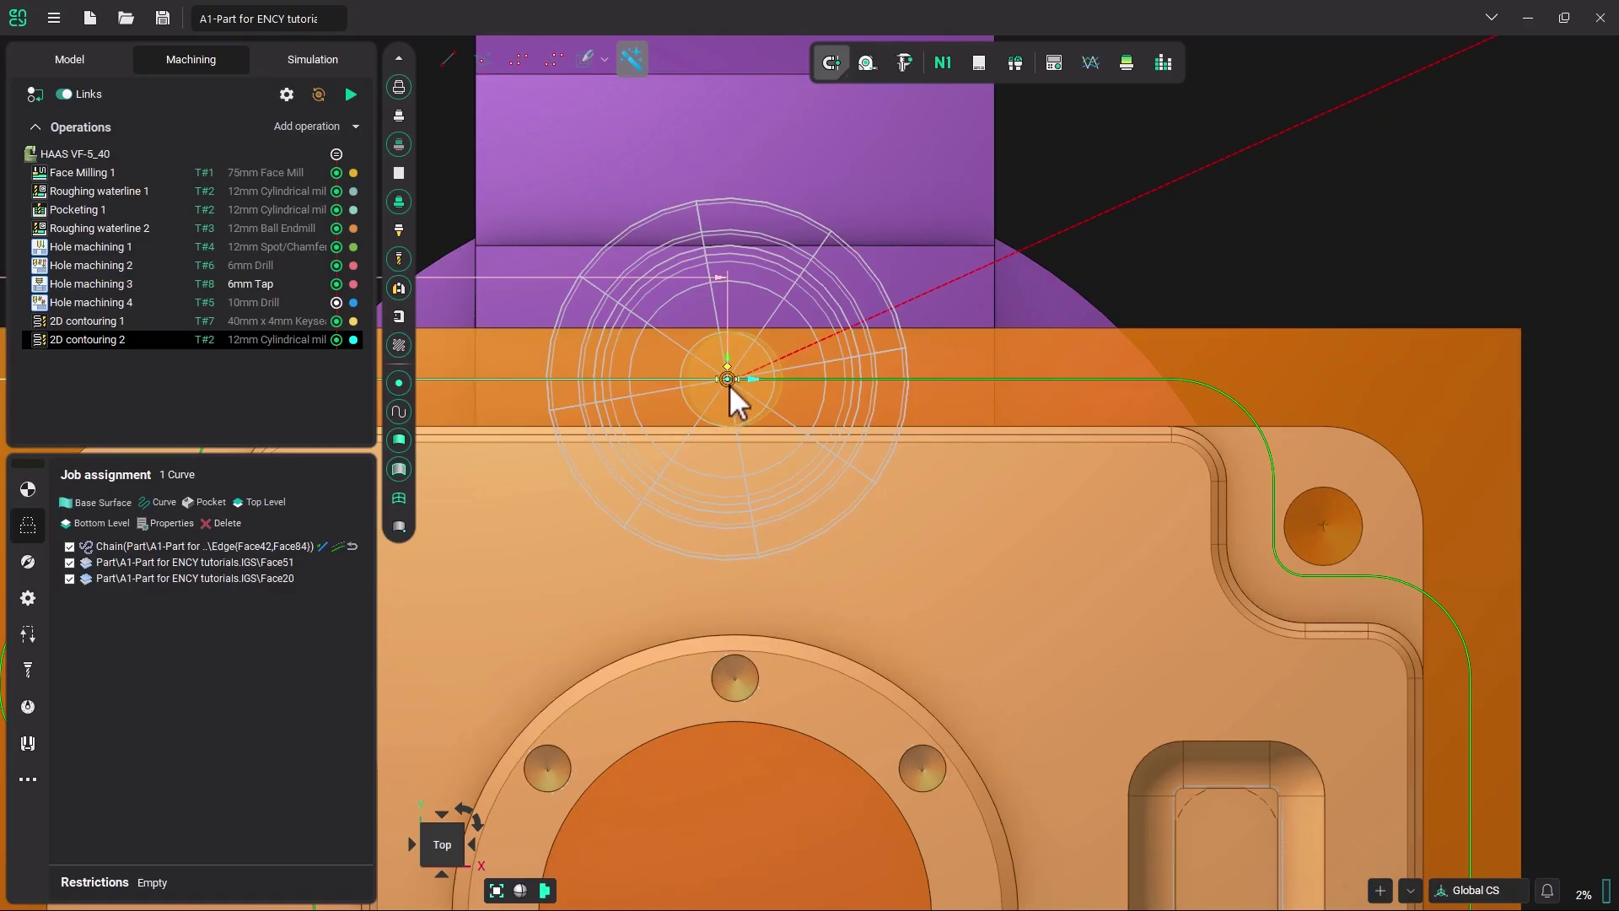
{"action": "left_click_drag", "start_coordinate": [730, 386], "coordinate": [851, 371]}
Move the contour start to the upper-left side and the end near the lower-left corner hole.
{"action": "middle_click_drag", "start_coordinate": [879, 512], "coordinate": [1016, 269]}
{"action": "mouse_move", "coordinate": [1005, 321]}
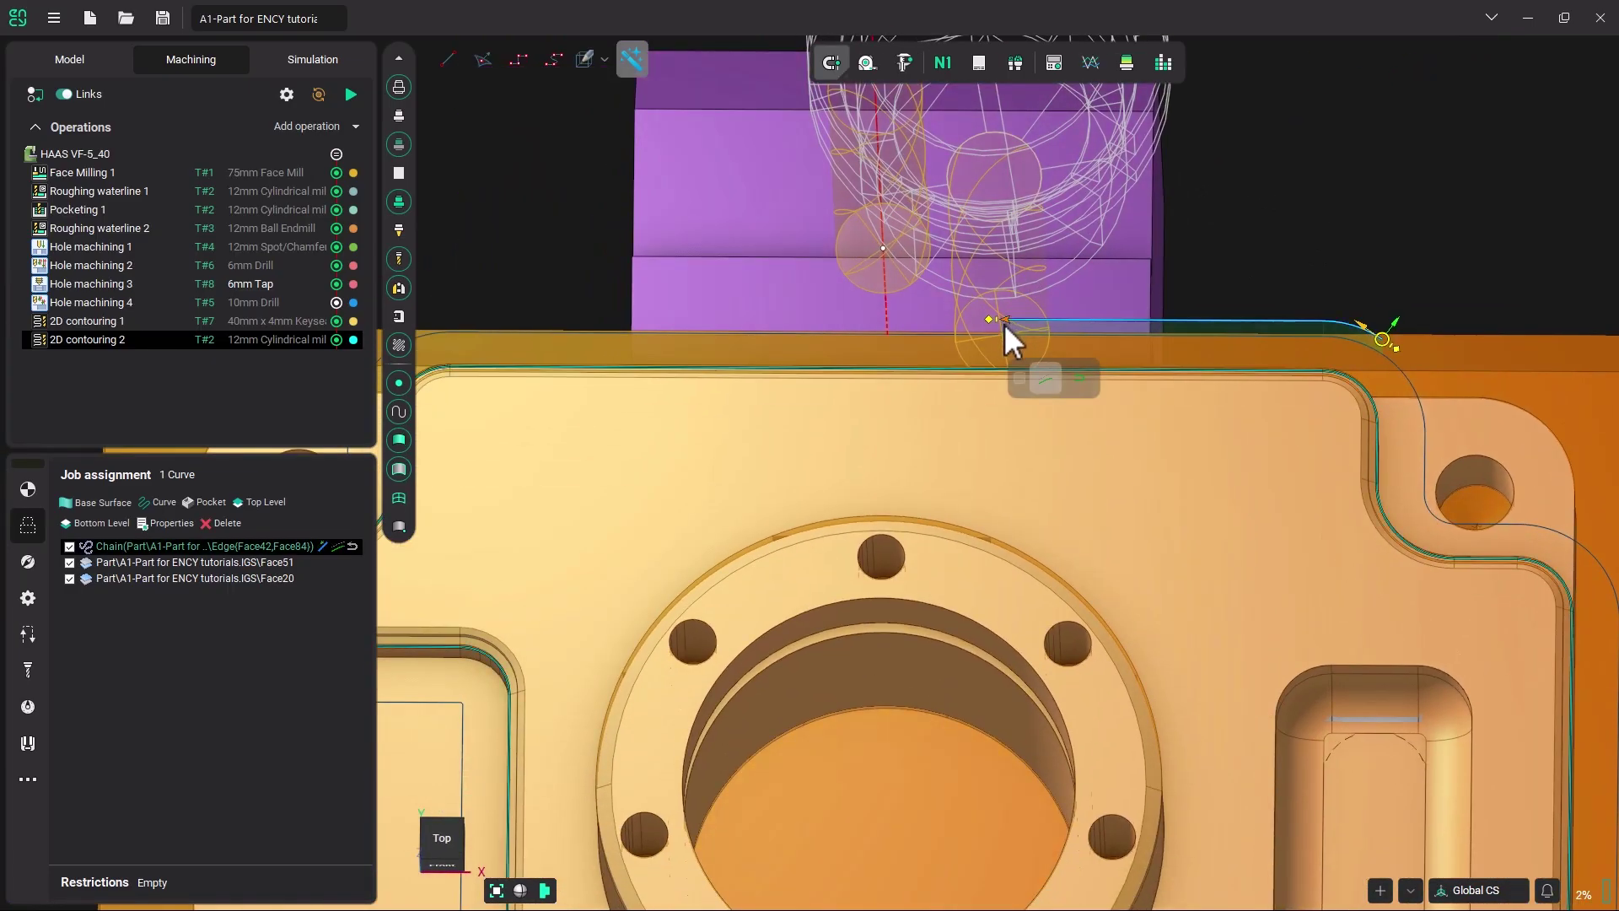
{"action": "left_click_drag", "start_coordinate": [1005, 324], "coordinate": [850, 409]}
{"action": "scroll", "coordinate": [765, 571], "scroll_direction": "down", "scroll_amount": 3}
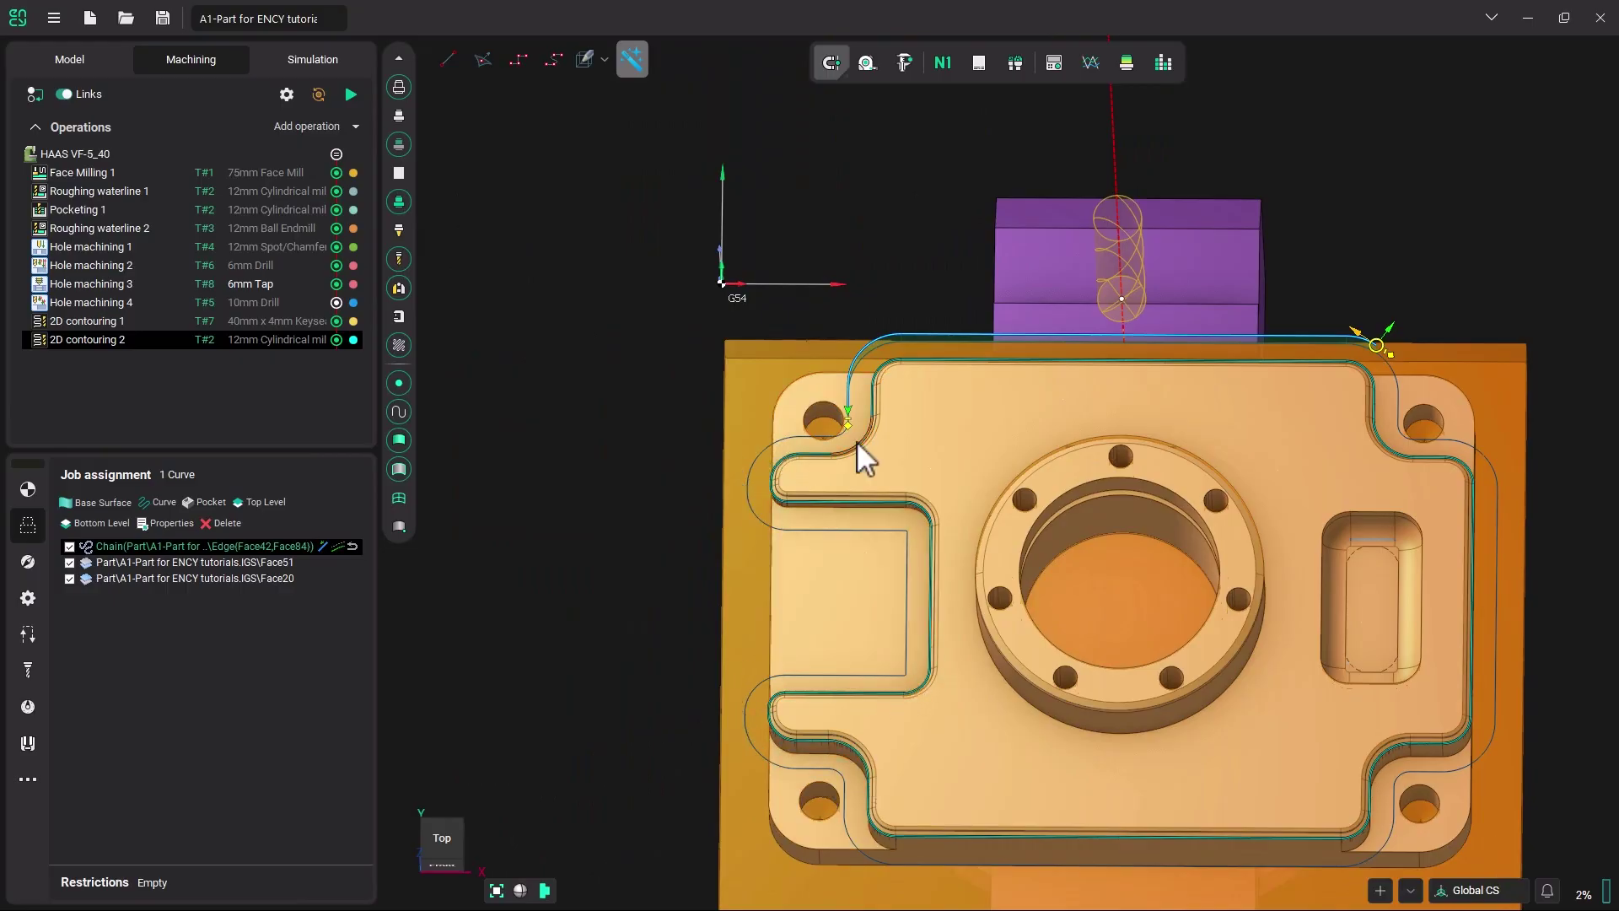
{"action": "left_click_drag", "start_coordinate": [852, 409], "coordinate": [835, 767]}
{"action": "left_click_drag", "start_coordinate": [1374, 350], "coordinate": [830, 418]}
{"action": "right_click_drag", "start_coordinate": [849, 471], "coordinate": [810, 445]}
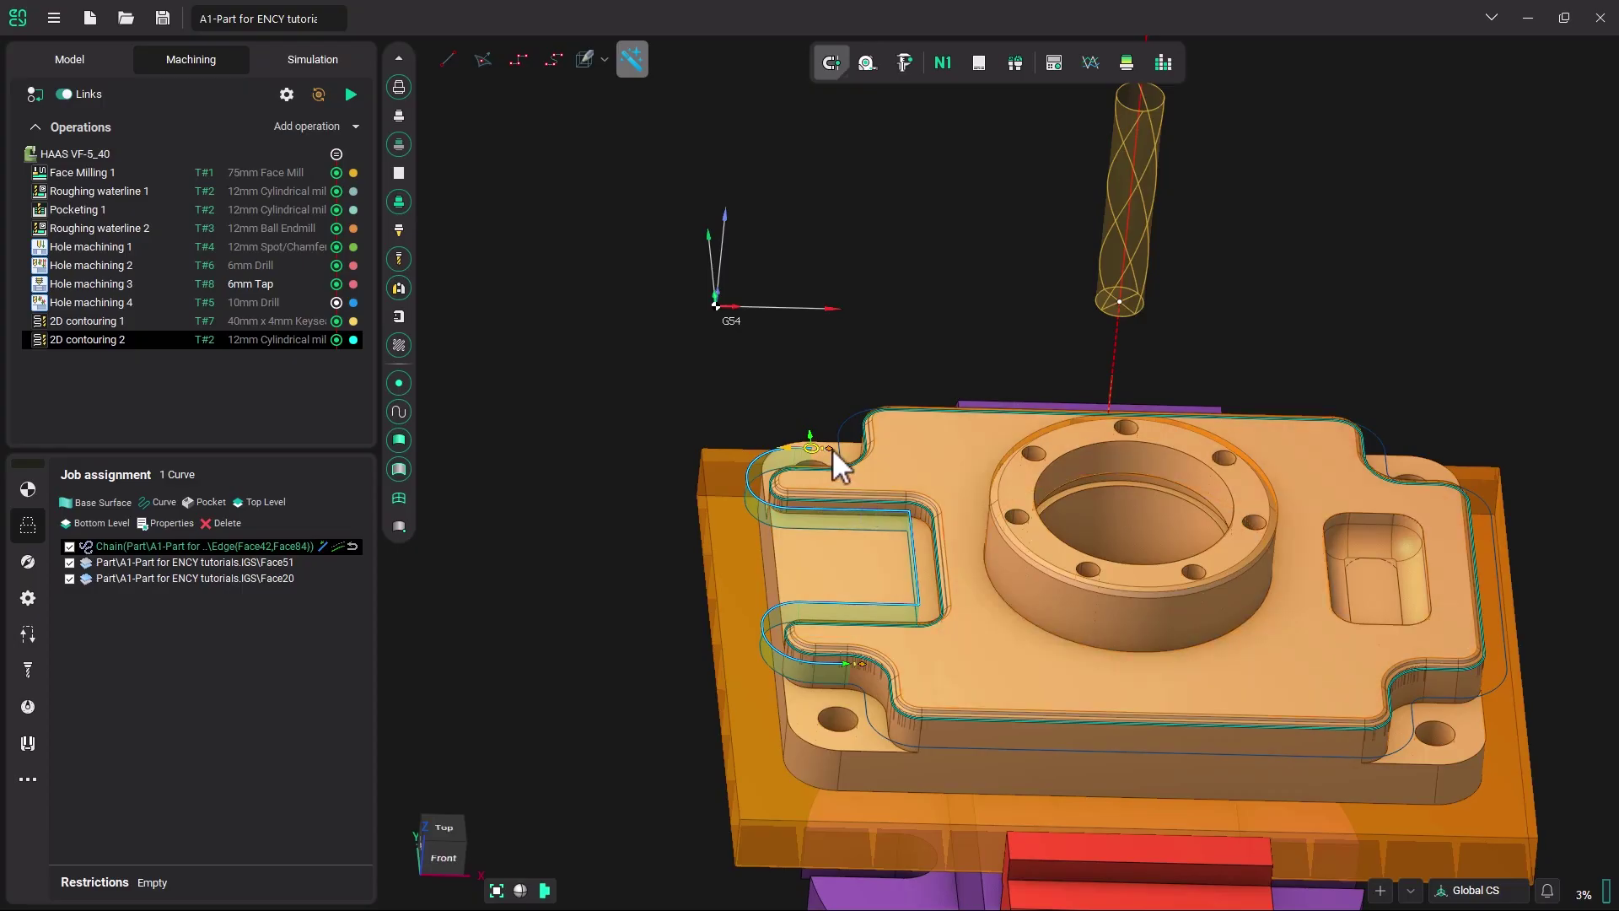
Switch the contour-start lead-in type from By Arc to By Line, length 26 at 105°.
{"action": "left_click_drag", "start_coordinate": [833, 447], "coordinate": [788, 422]}
{"action": "mouse_move", "coordinate": [805, 480]}
{"action": "right_mouse_down"}
{"action": "mouse_move", "coordinate": [801, 512]}
{"action": "mouse_move", "coordinate": [798, 499]}
{"action": "right_mouse_up"}
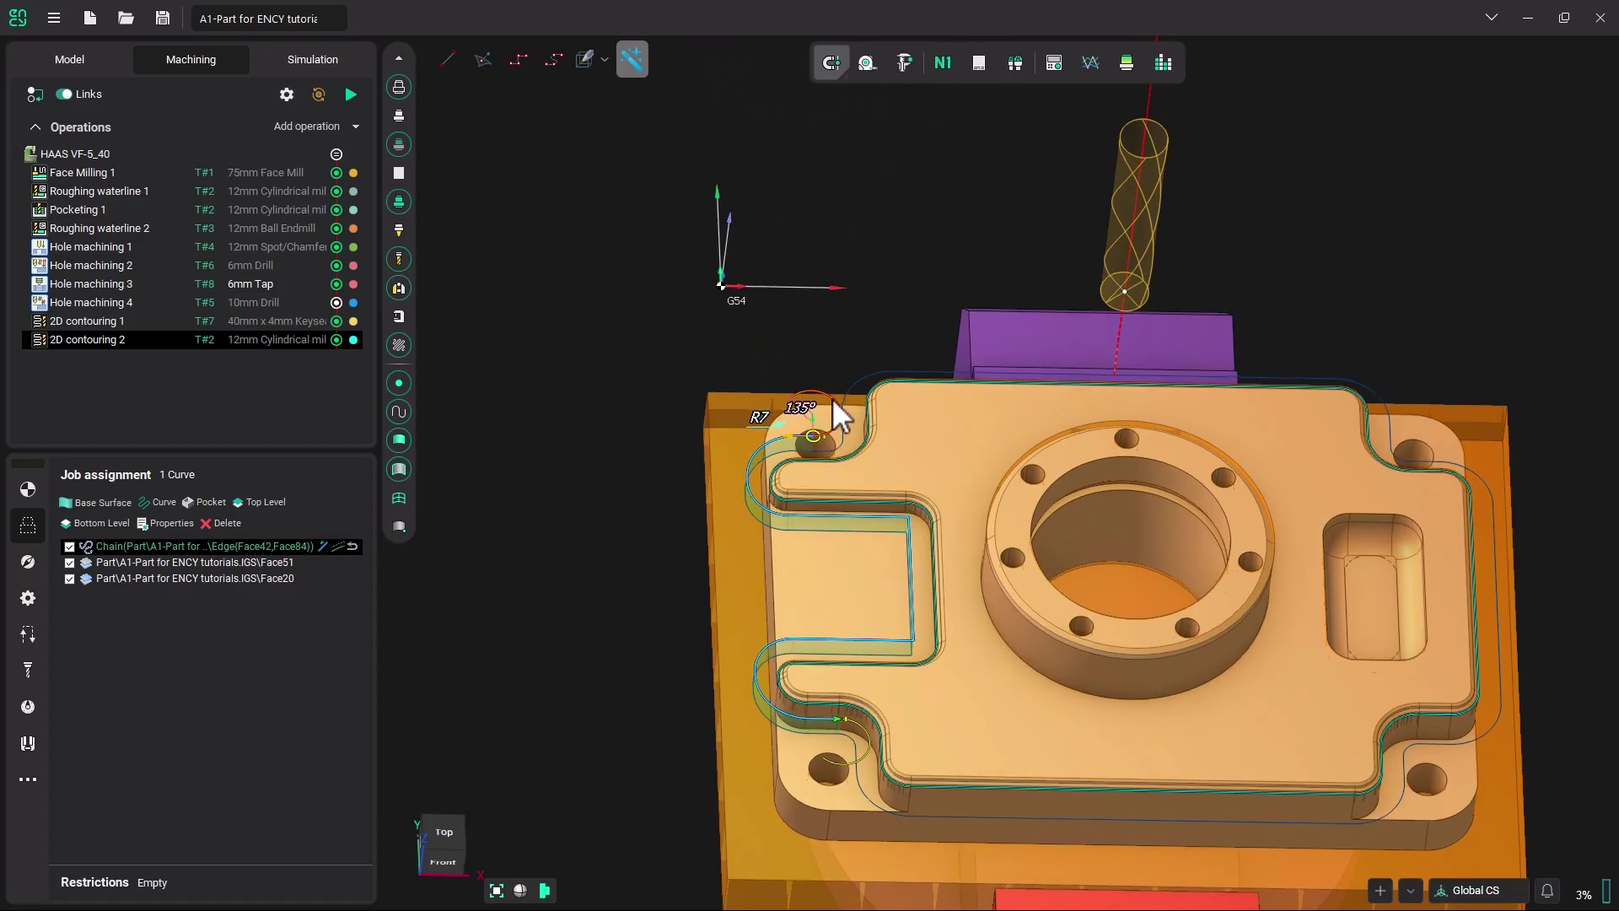
{"action": "left_click_drag", "start_coordinate": [833, 399], "coordinate": [832, 397]}
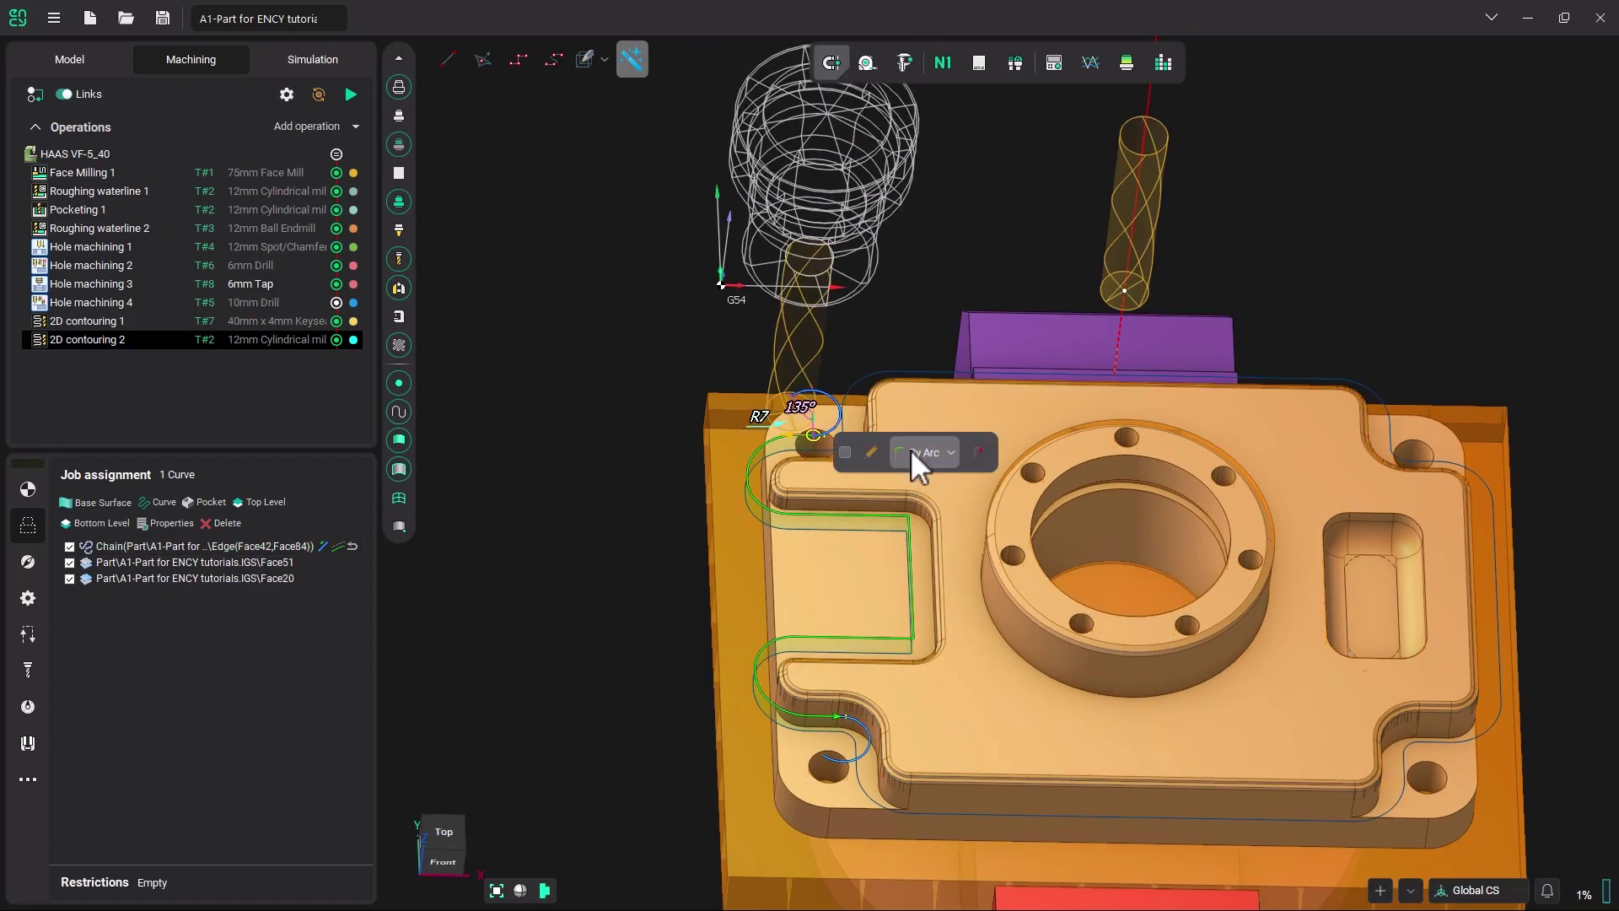
{"action": "left_click", "coordinate": [949, 453]}
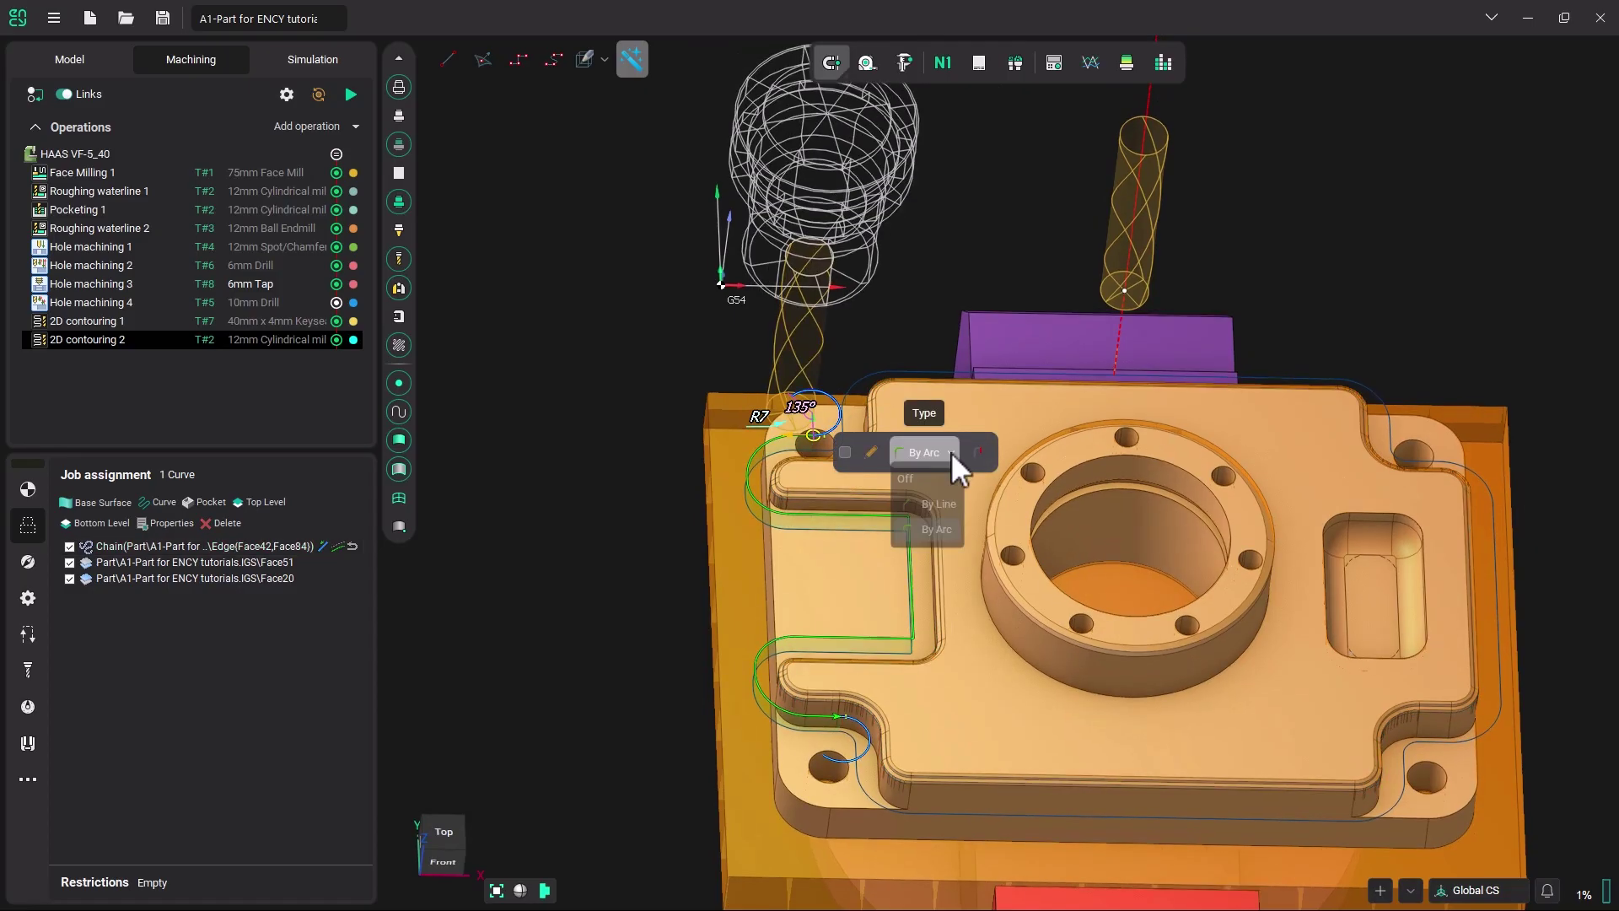
{"action": "left_click", "coordinate": [940, 505]}
{"action": "left_click_drag", "start_coordinate": [791, 396], "coordinate": [774, 360]}
{"action": "mouse_move", "coordinate": [1137, 676]}
{"action": "middle_mouse_down"}
{"action": "mouse_move", "coordinate": [1115, 663]}
{"action": "mouse_move", "coordinate": [1129, 658]}
{"action": "middle_mouse_up"}
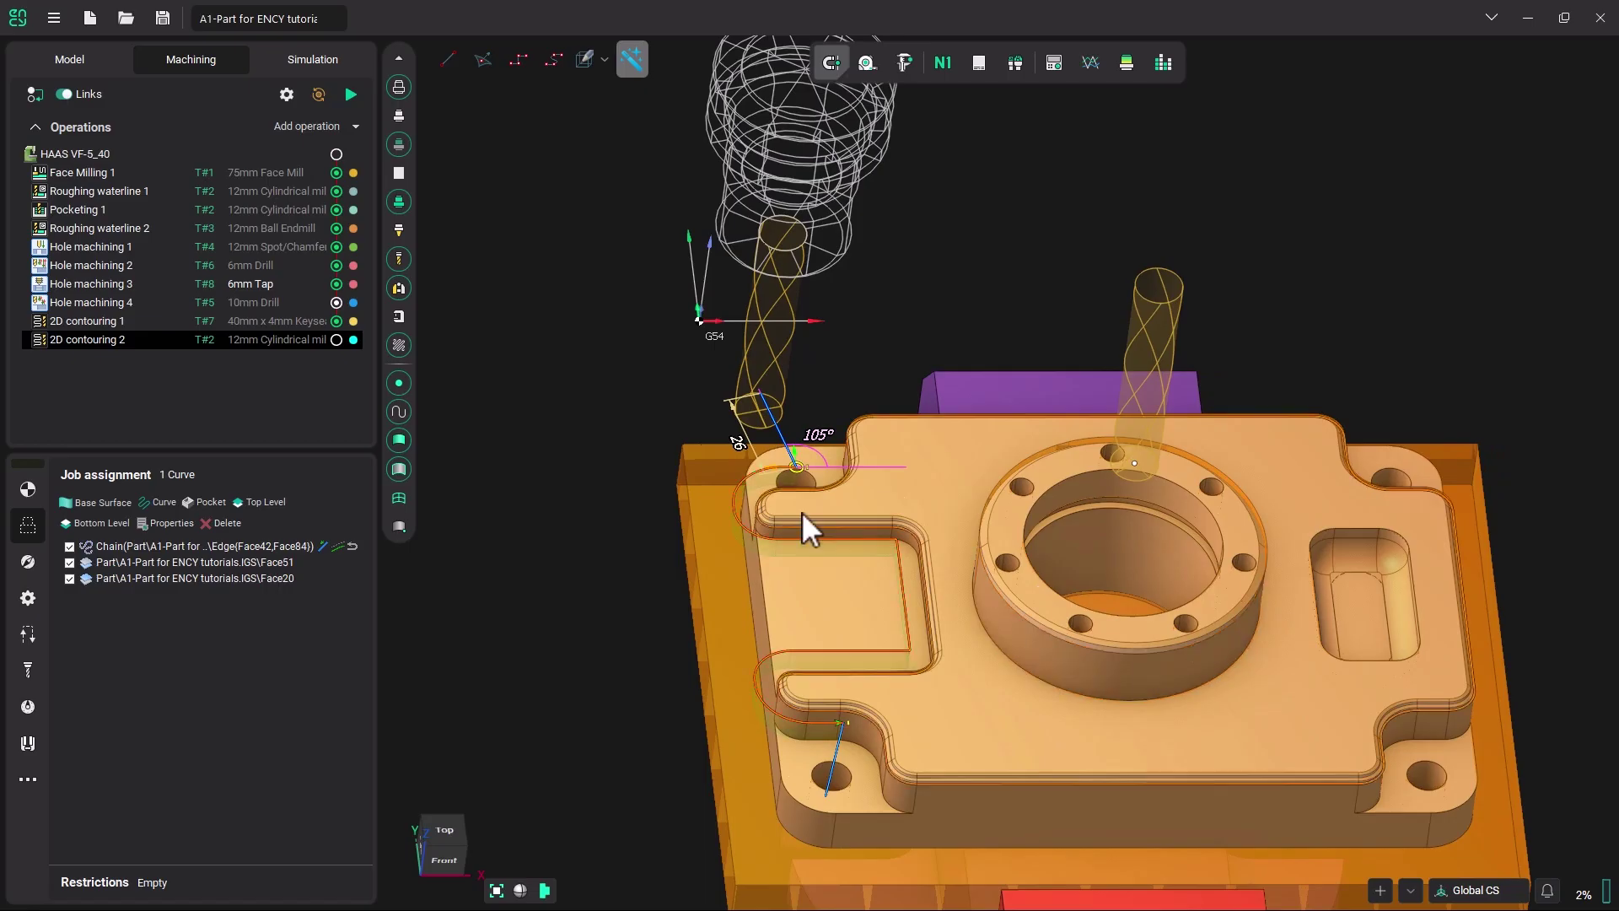
Recalculate 2D contouring 2 and run the simulation to show the shortened left-side cut.
{"action": "left_click", "coordinate": [352, 95]}
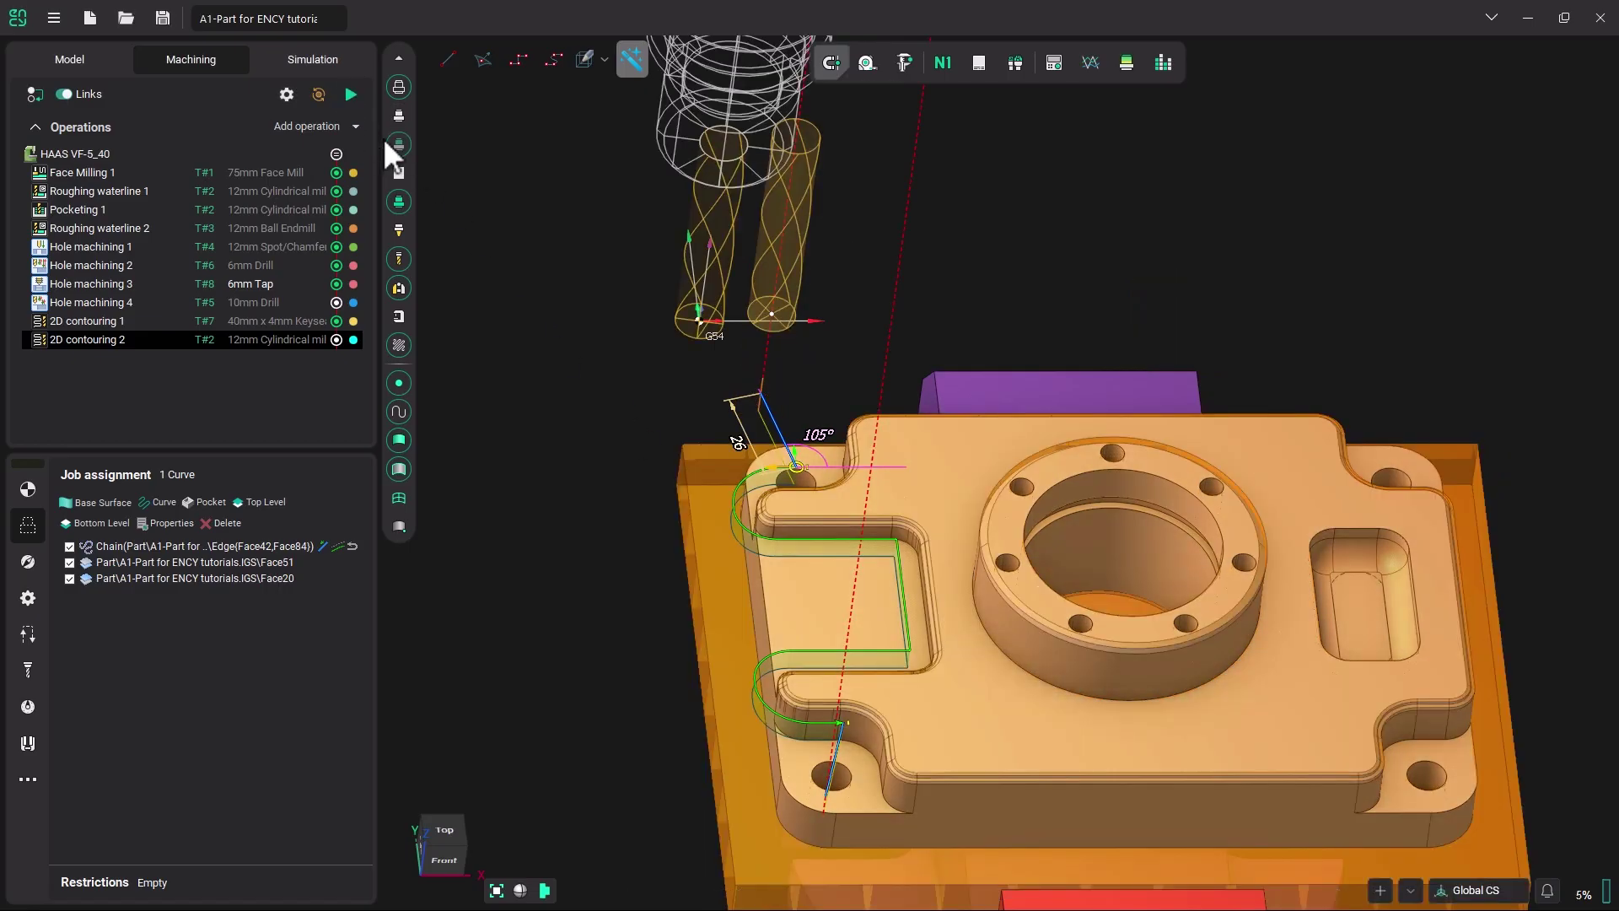
{"action": "left_click", "coordinate": [328, 61]}
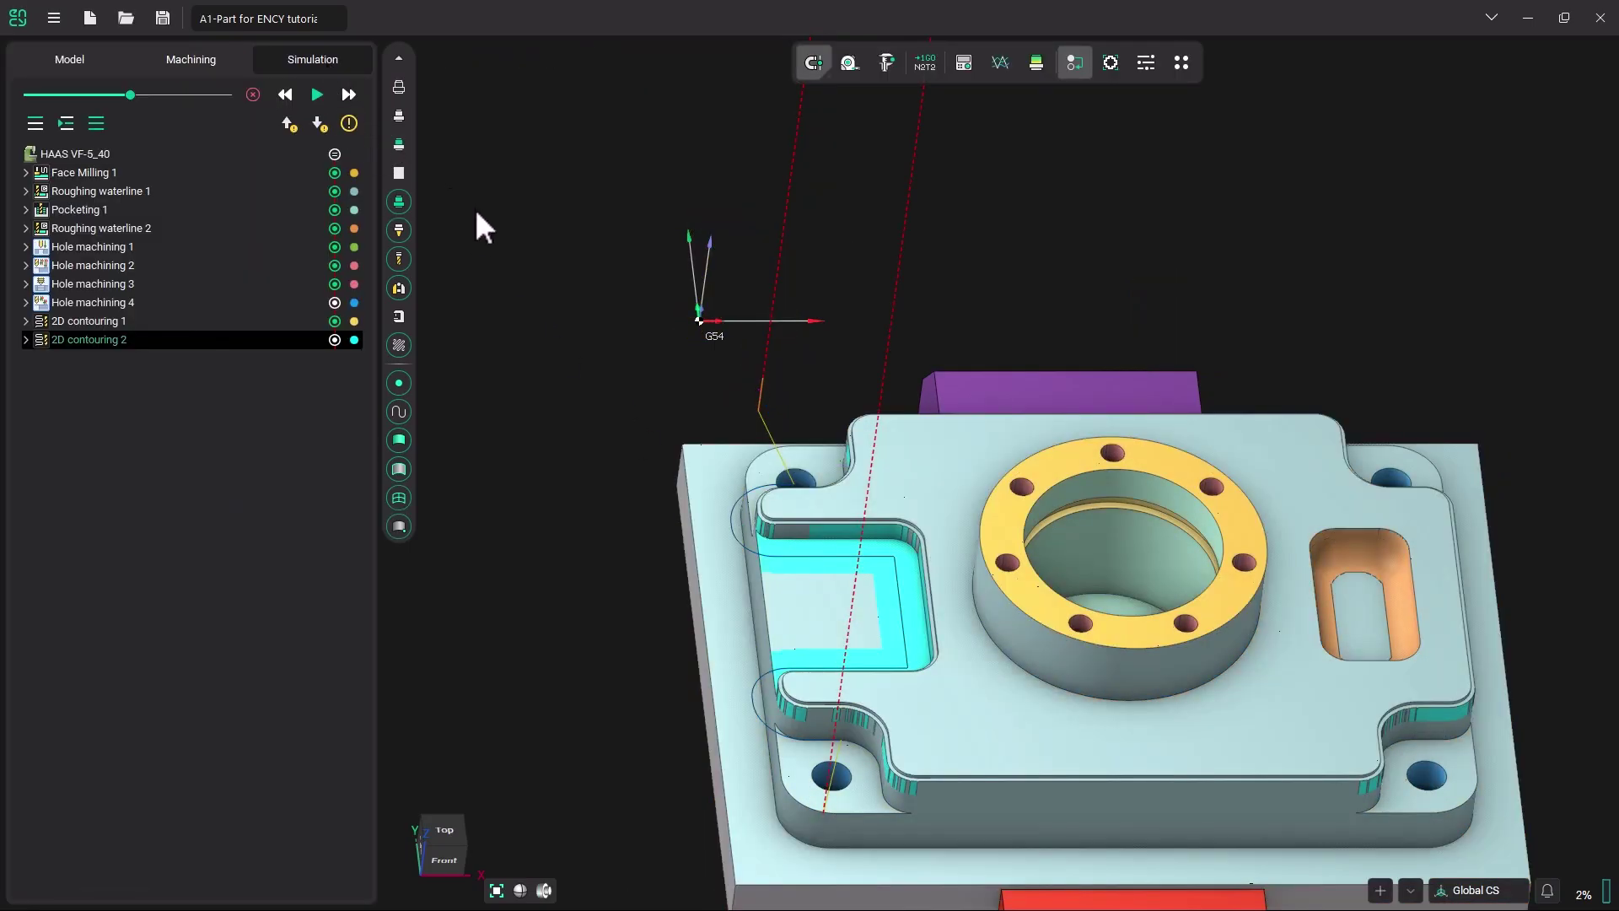
{"action": "left_click", "coordinate": [317, 95]}
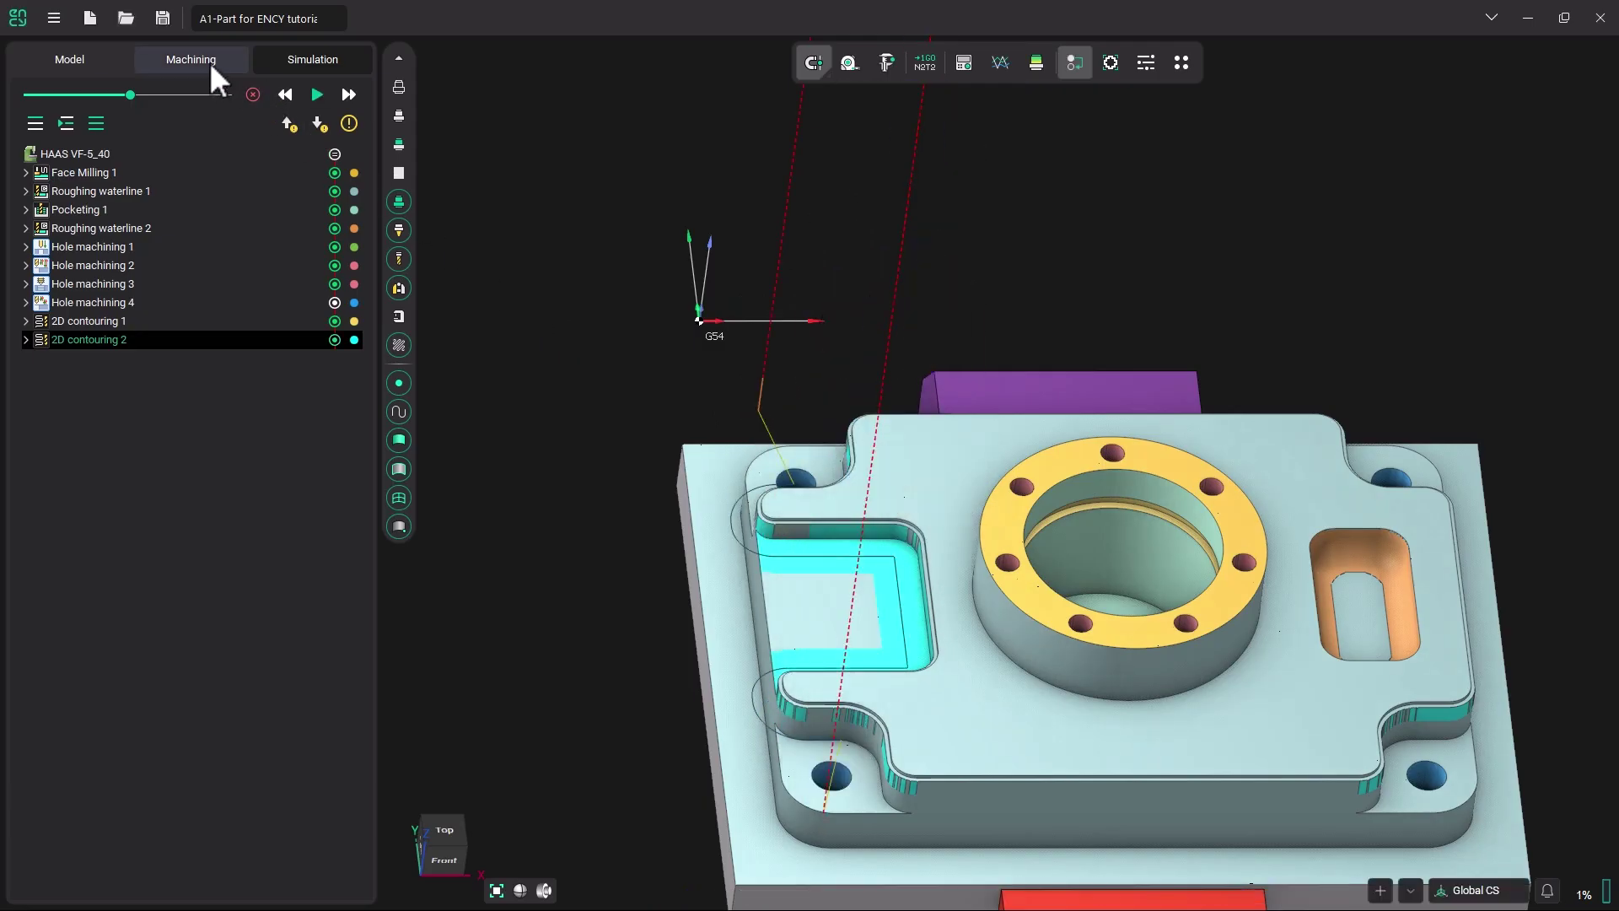
{"action": "middle_click_drag", "start_coordinate": [939, 507], "coordinate": [643, 345]}
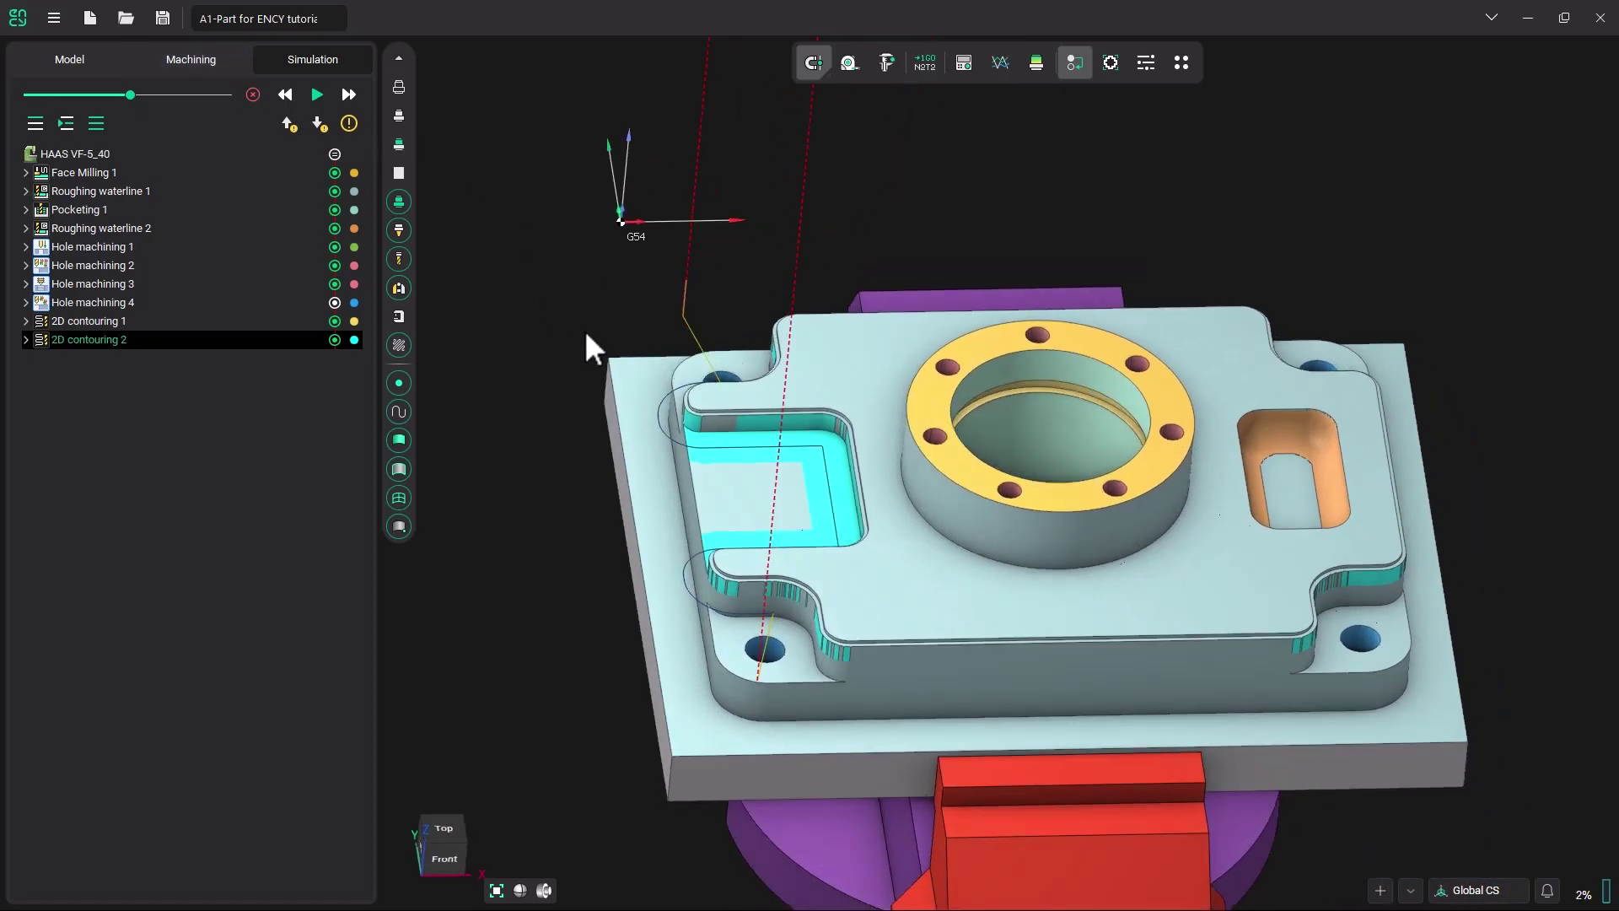